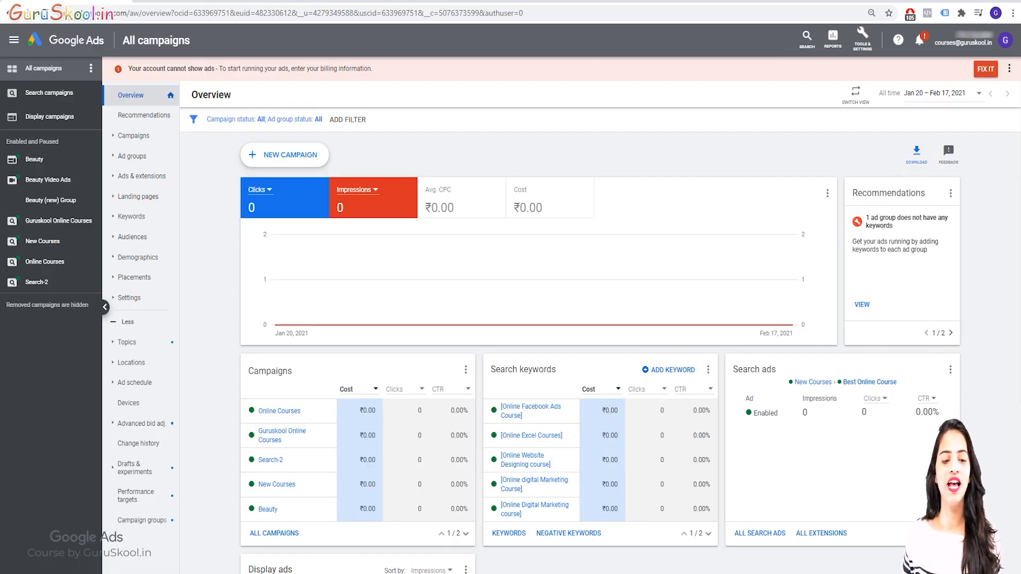
# Start a new campaign without a goal's guidance, using the Video type and the Custom video campaign subtype
pyautogui.click(284, 154)
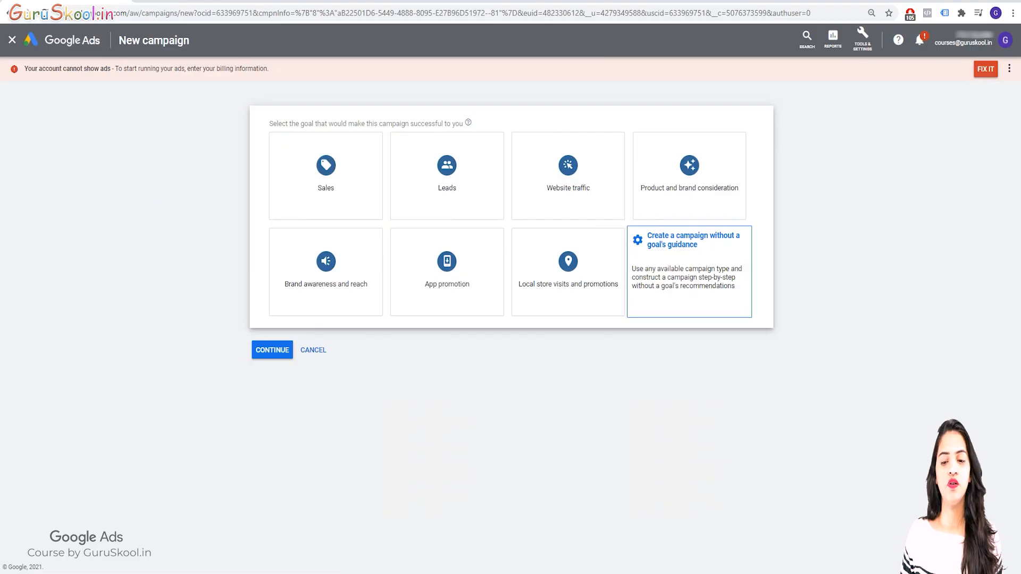
pyautogui.click(689, 276)
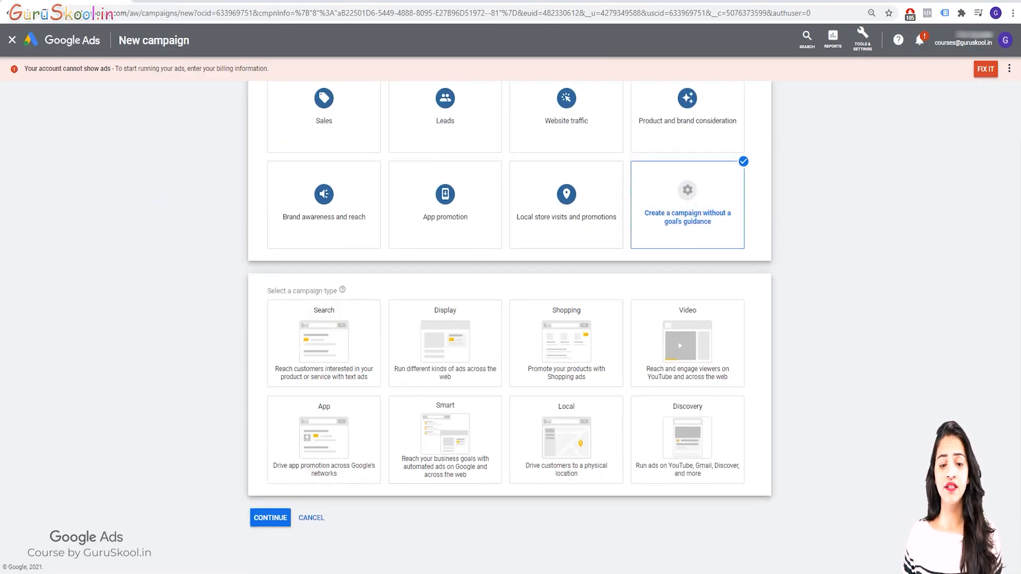
pyautogui.click(688, 344)
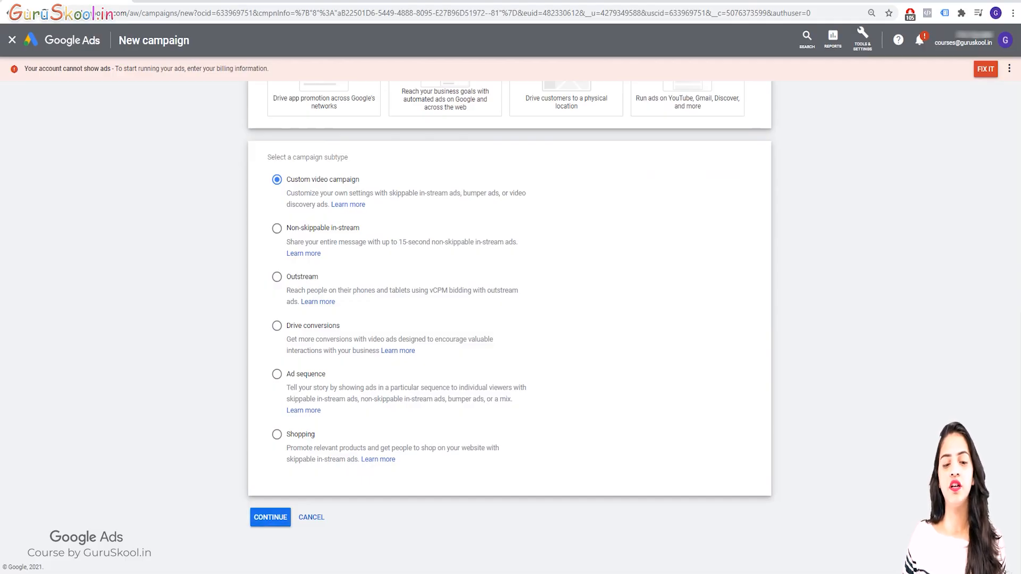
pyautogui.click(270, 517)
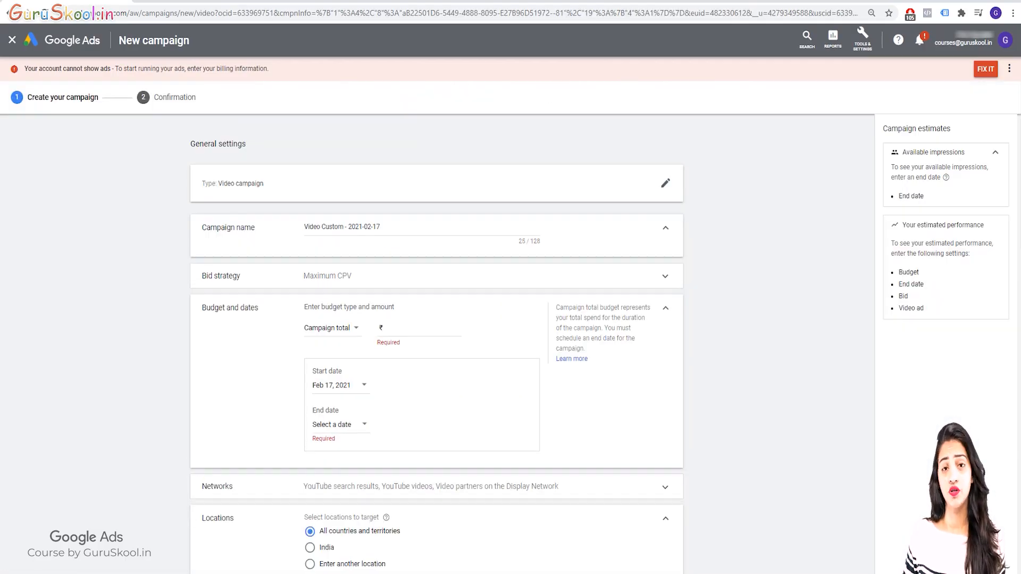
# Rename the campaign as "Video Discovery ad"
pyautogui.moveTo(382, 227); pyautogui.dragTo(303, 227)
pyautogui.press('BackSpace')
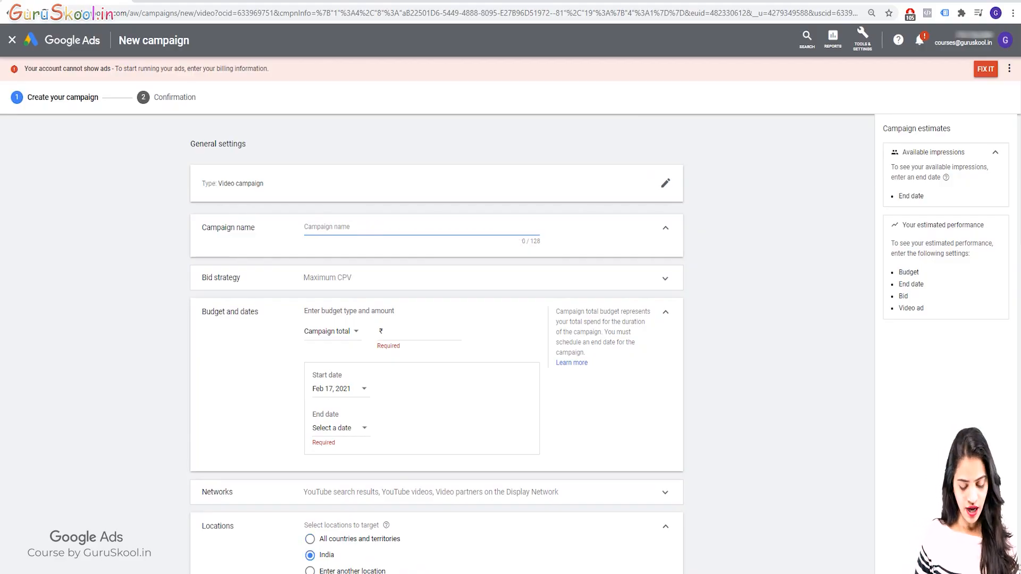
pyautogui.write('Video Di')
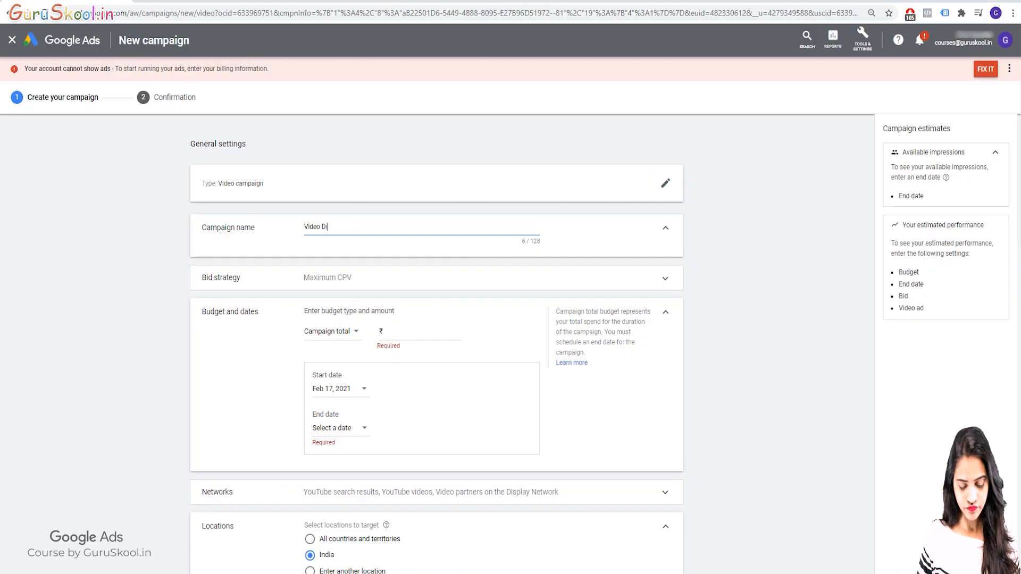
pyautogui.write('scovery ad')
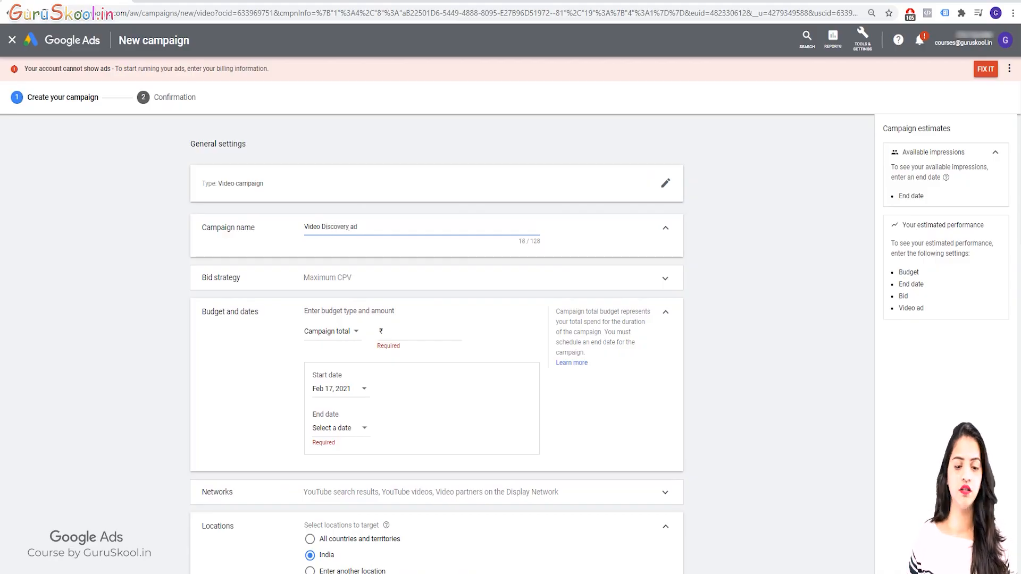
pyautogui.press('Tab')
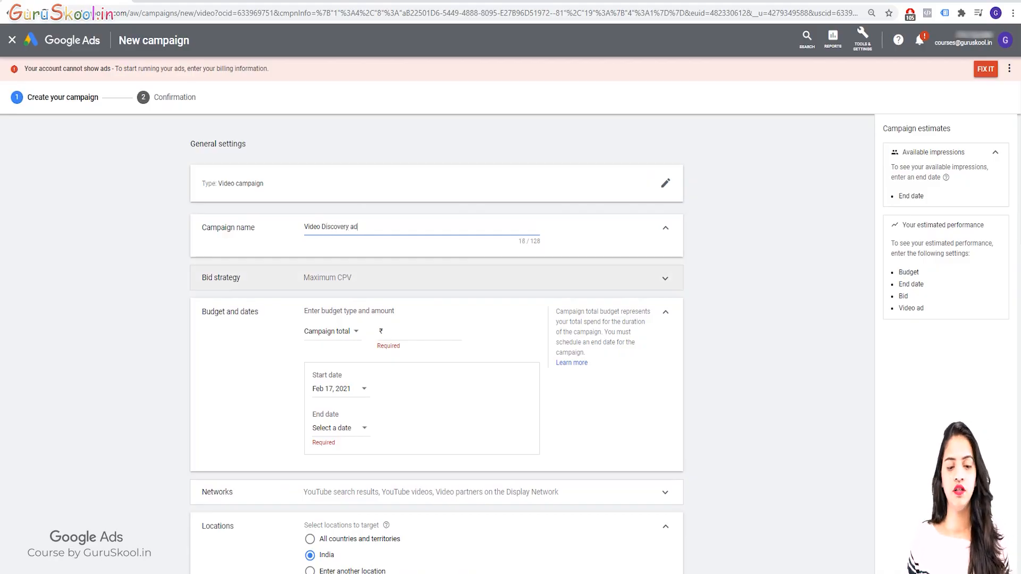
# Choose Maximum CPV as the campaign's bid strategy
pyautogui.press('Return')
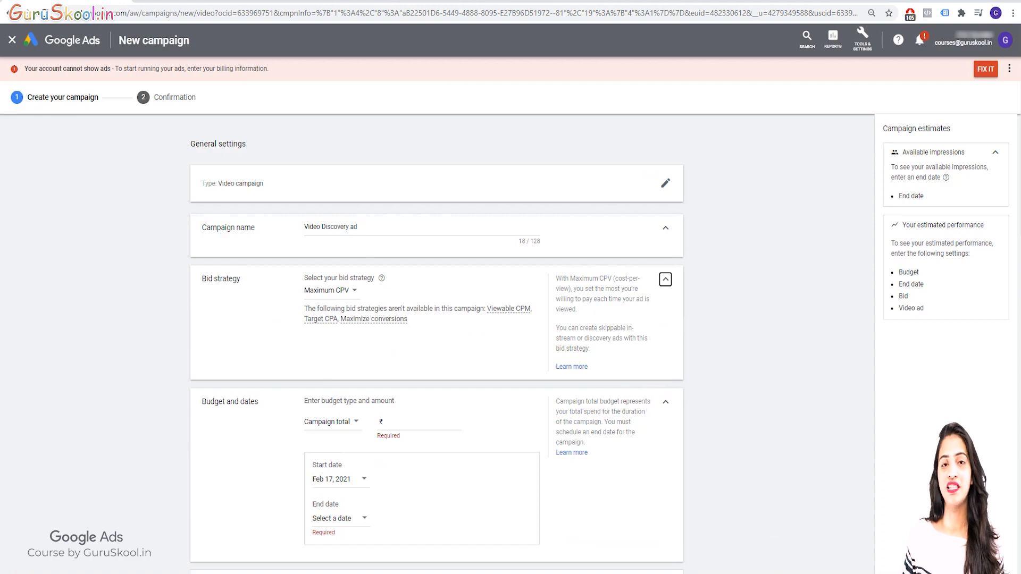
pyautogui.click(330, 291)
pyautogui.click(335, 302)
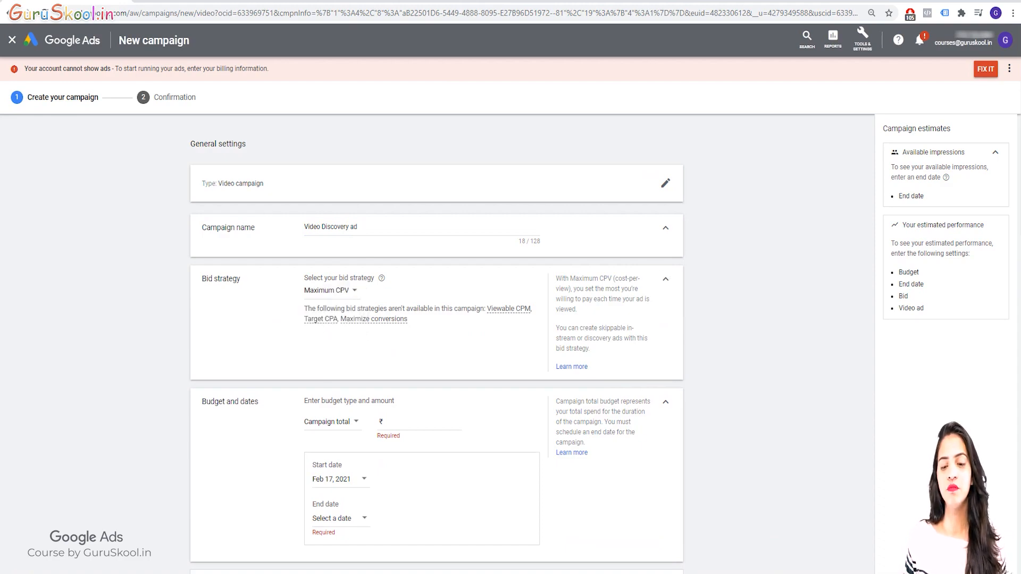
pyautogui.click(665, 228)
pyautogui.click(665, 260)
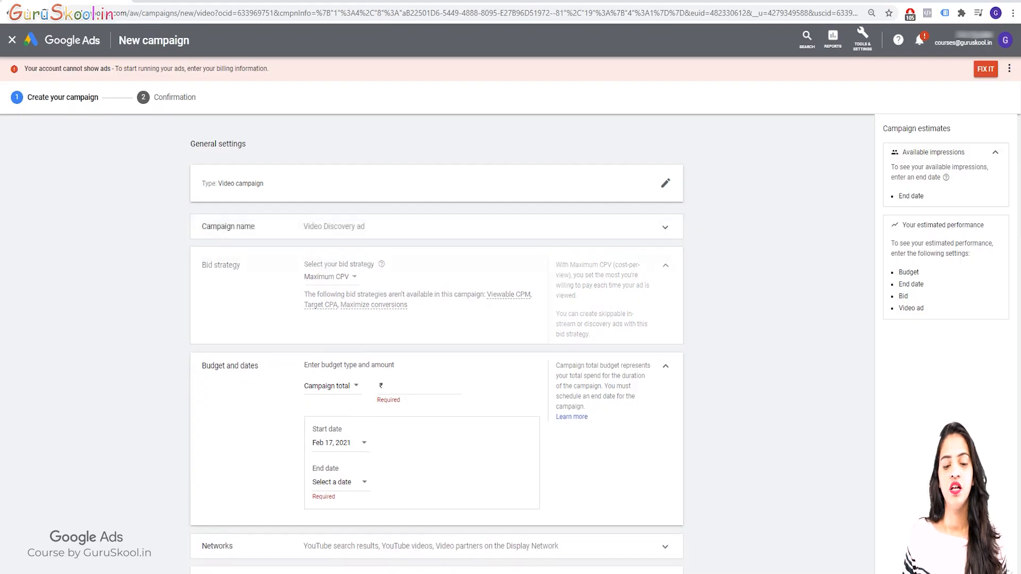
# Set the budget type to Daily with an amount of ₹1,000
pyautogui.click(420, 305)
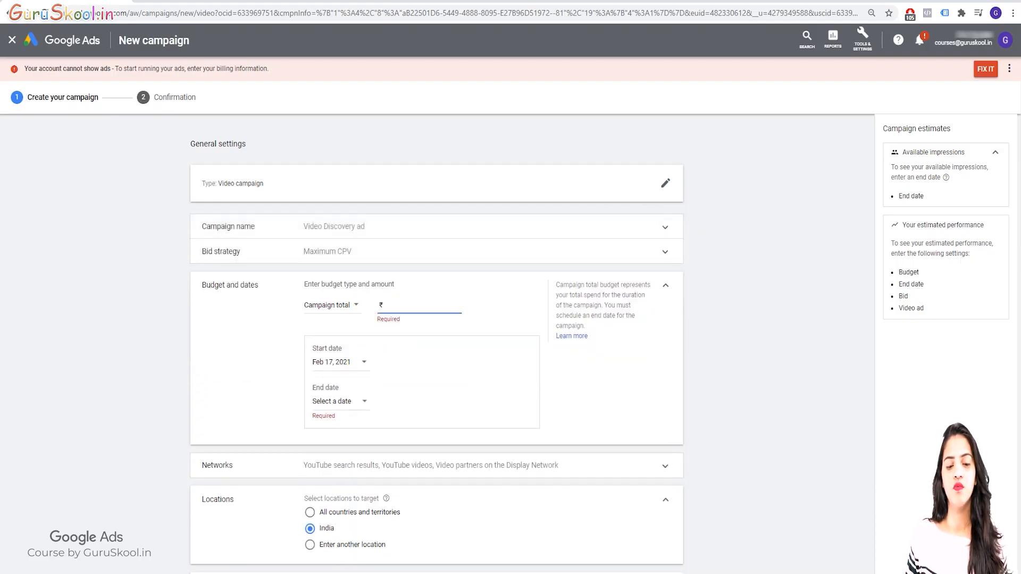
pyautogui.click(332, 306)
pyautogui.click(326, 317)
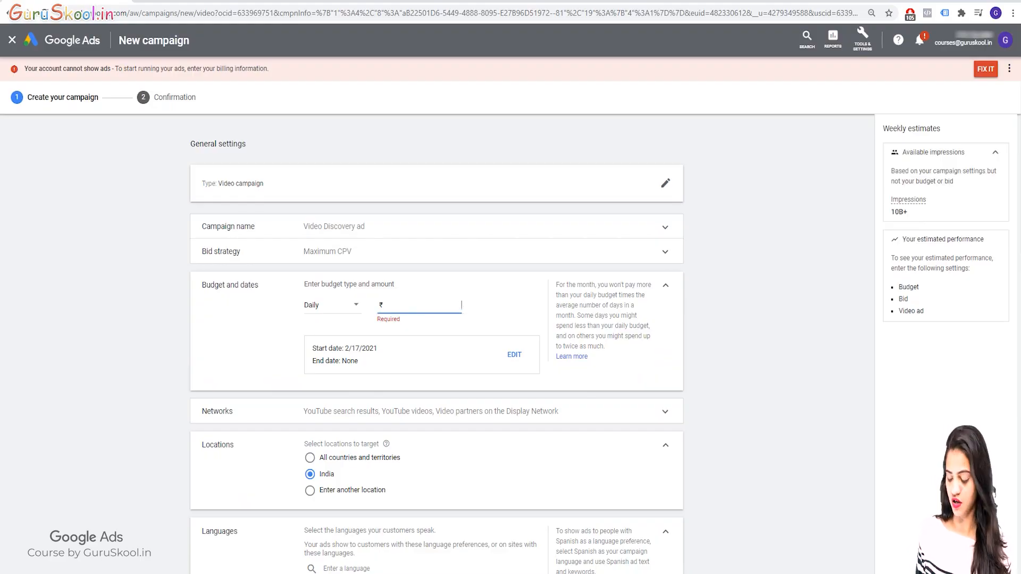
pyautogui.write('1000')
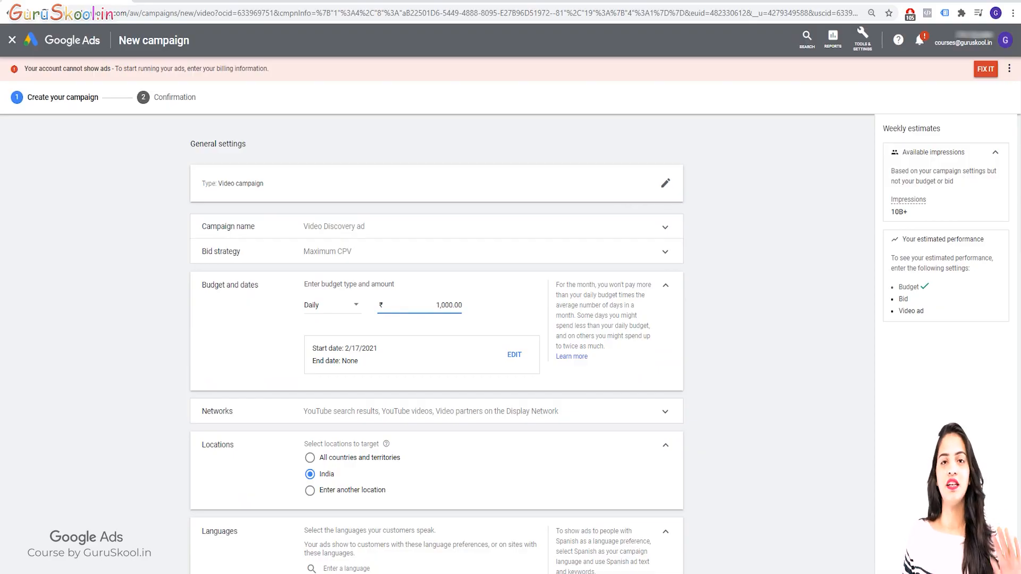
pyautogui.click(665, 285)
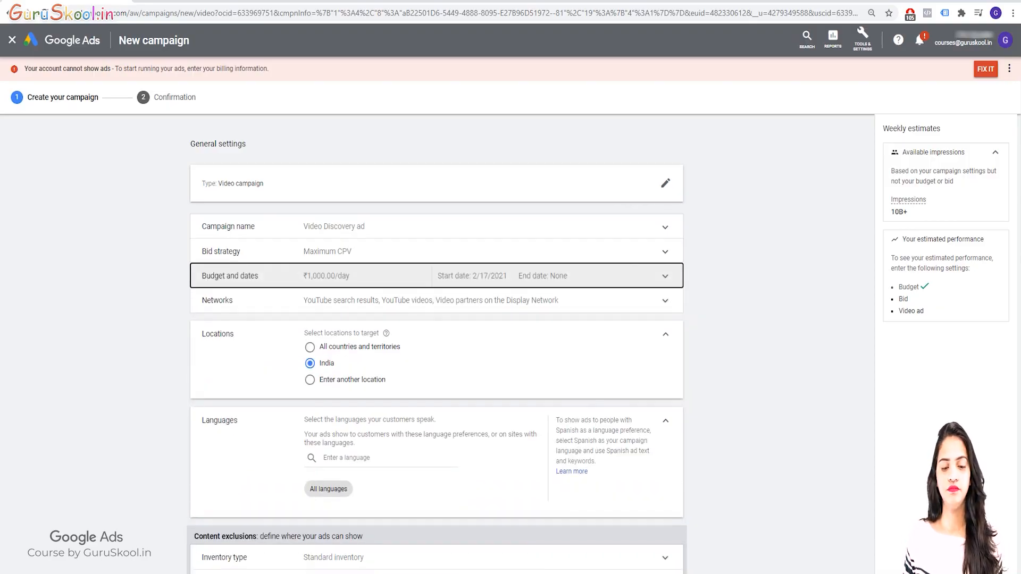
# Exclude video partners on the Display Network from the campaign's networks, keeping YouTube search results and YouTube videos selected
pyautogui.click(665, 300)
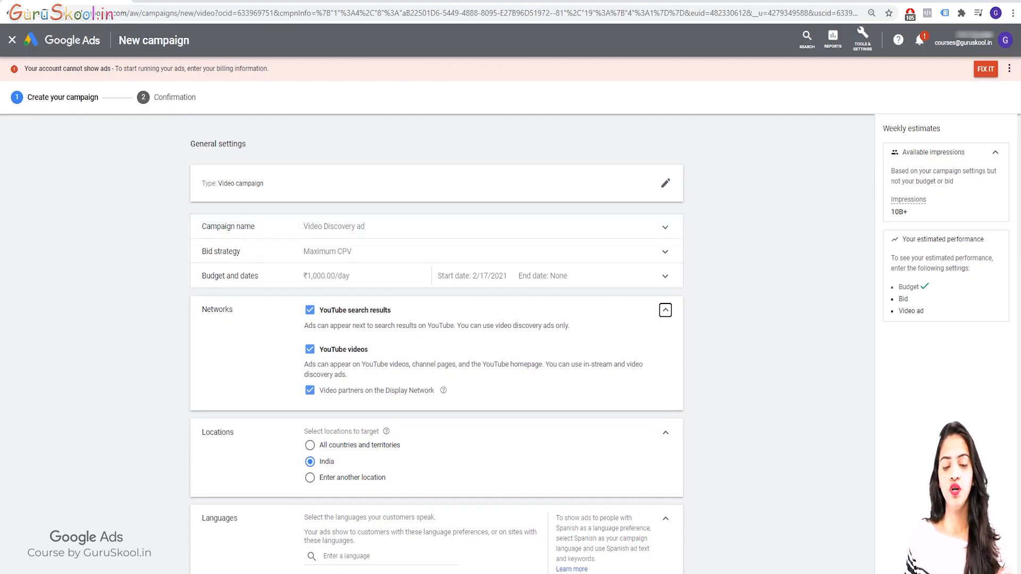
pyautogui.click(309, 390)
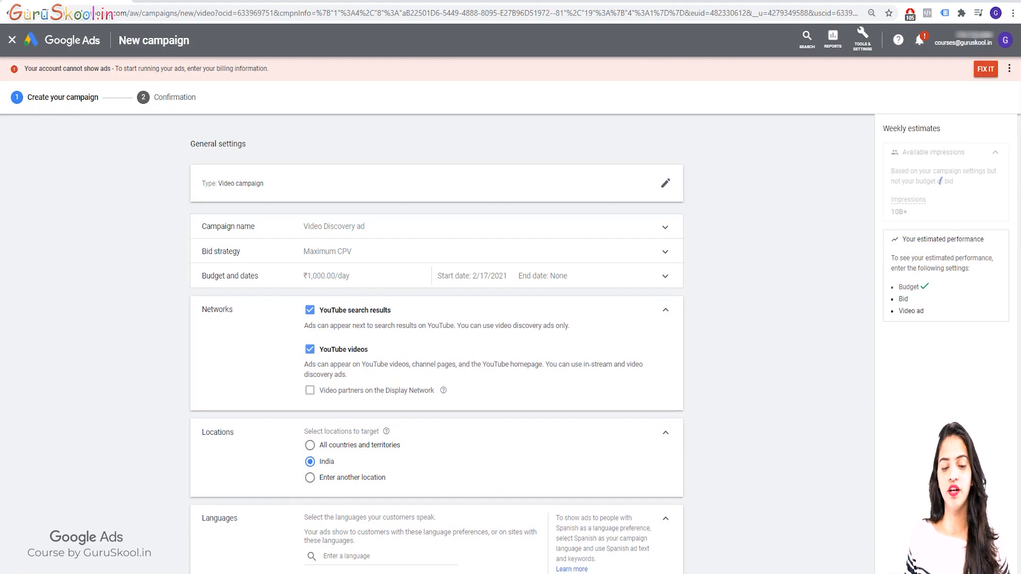
pyautogui.click(309, 350)
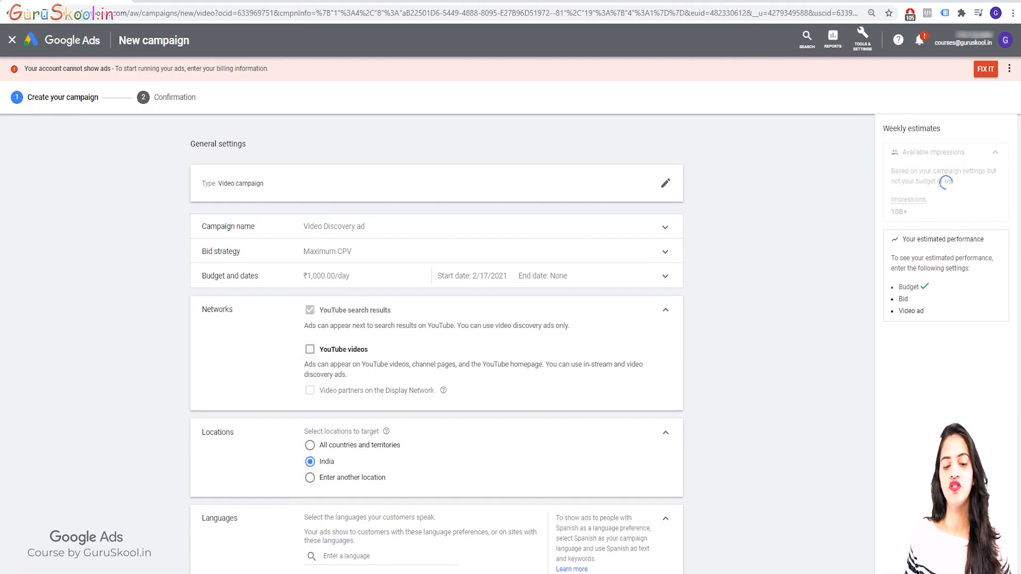
pyautogui.click(309, 350)
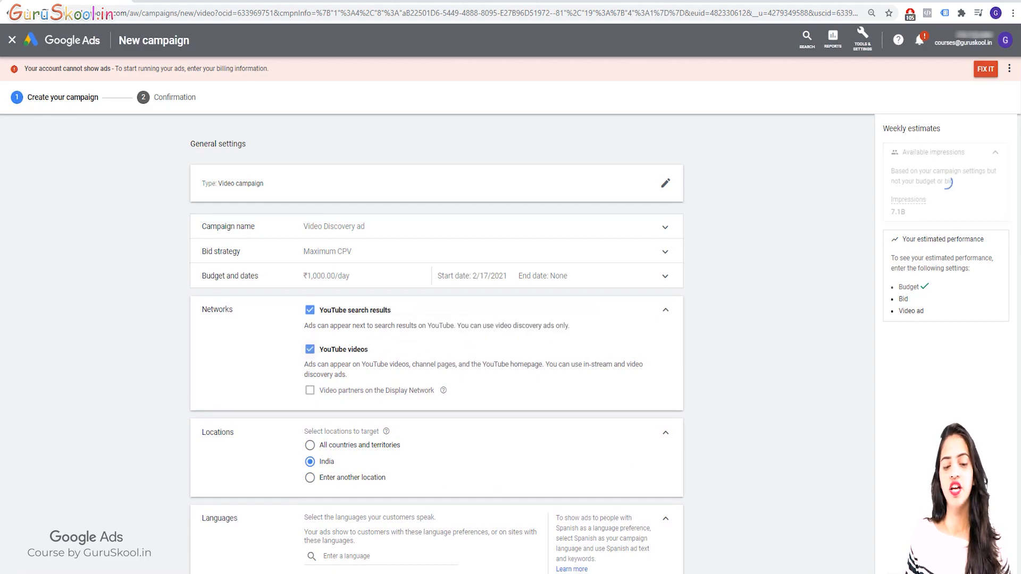
pyautogui.click(310, 310)
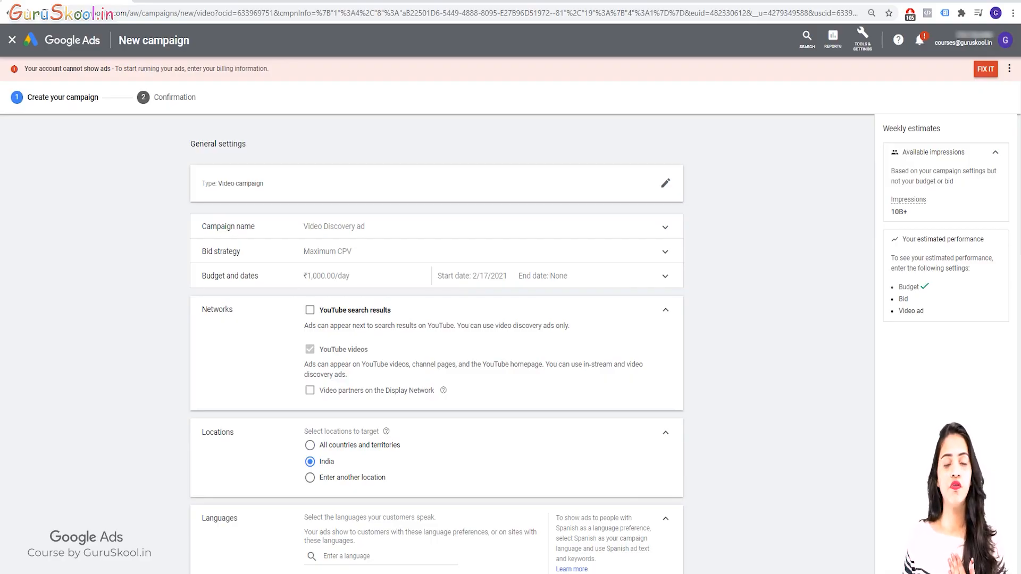
pyautogui.click(310, 310)
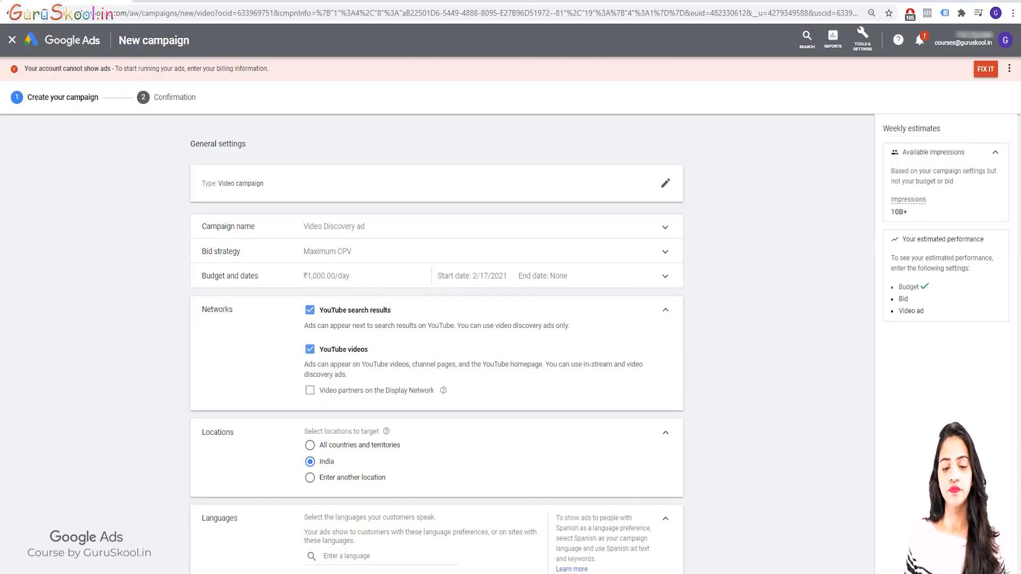
pyautogui.click(665, 310)
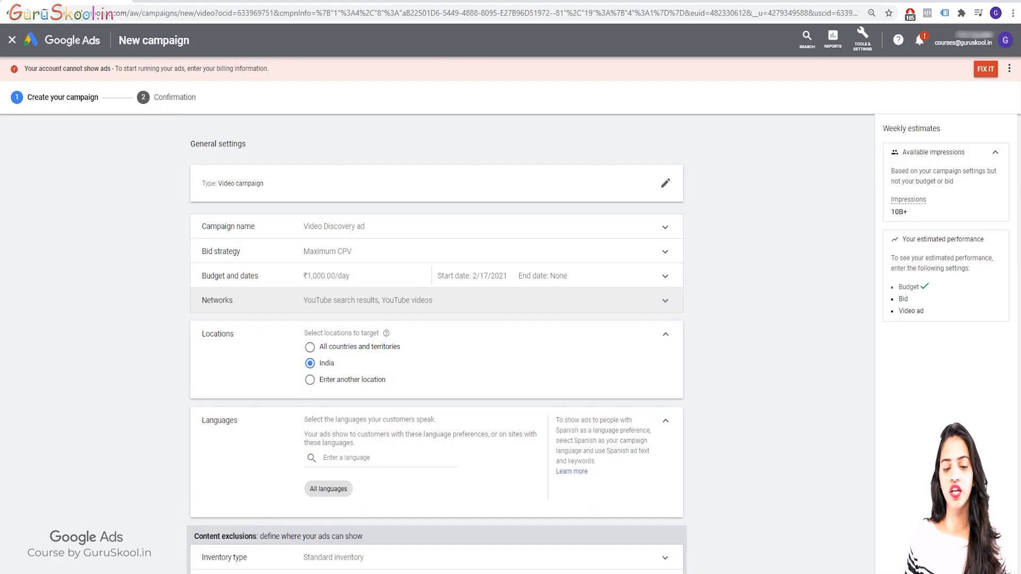
# Keep India as the location, all languages, Standard inventory and the preset excluded types and labels
pyautogui.click(665, 334)
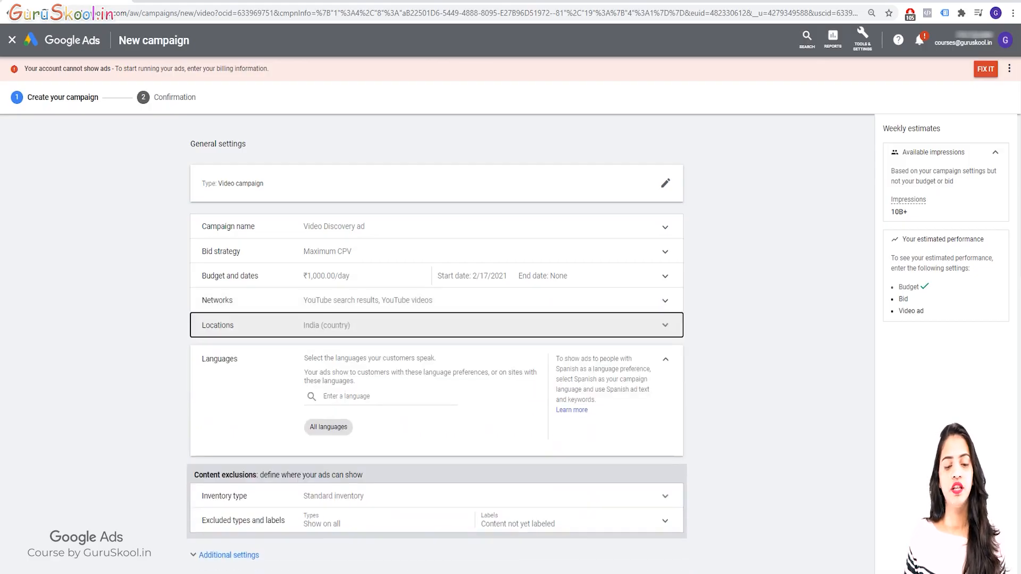
pyautogui.click(665, 359)
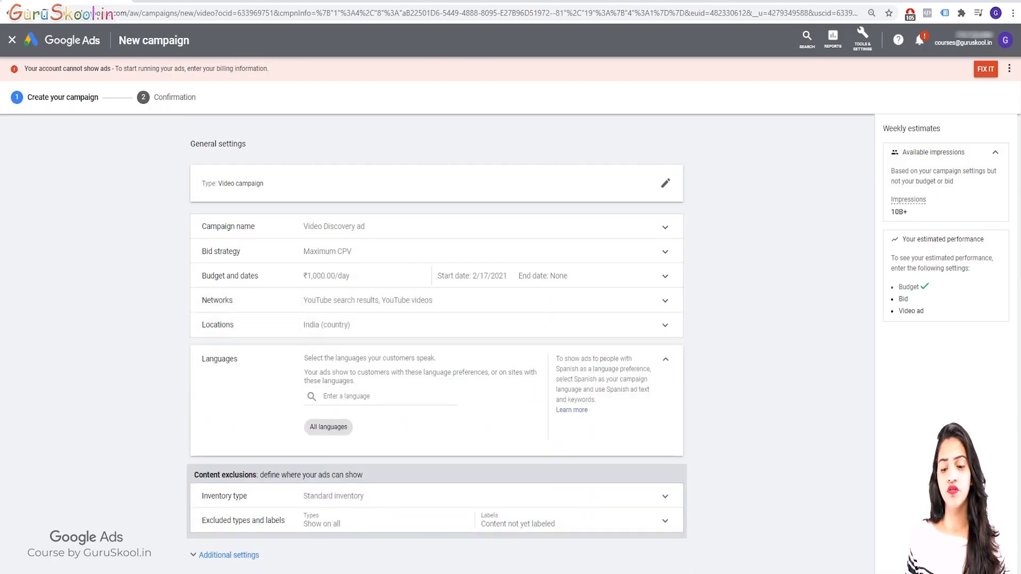
pyautogui.click(665, 400)
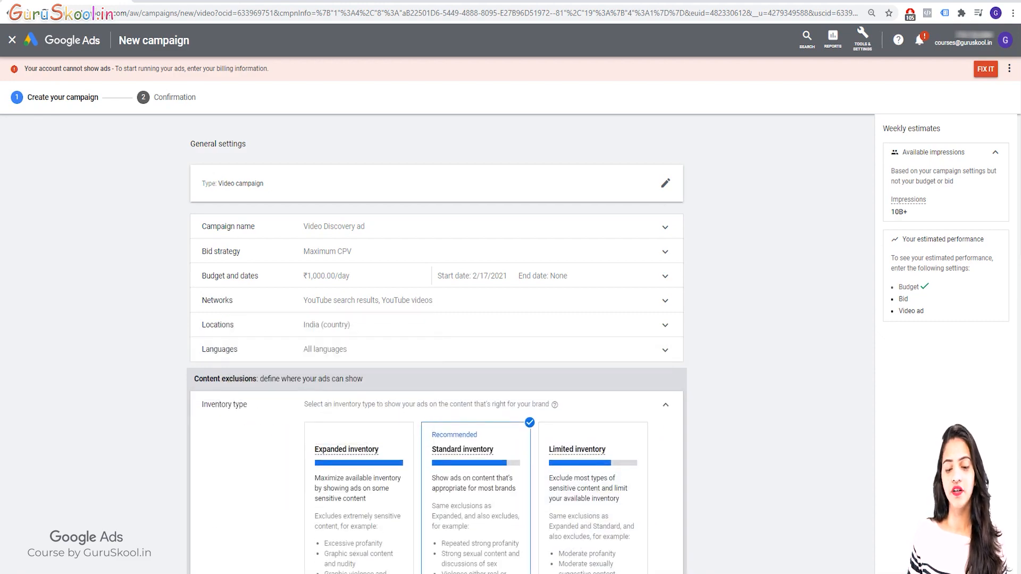
pyautogui.click(665, 405)
pyautogui.scroll(-1, 665, 405)
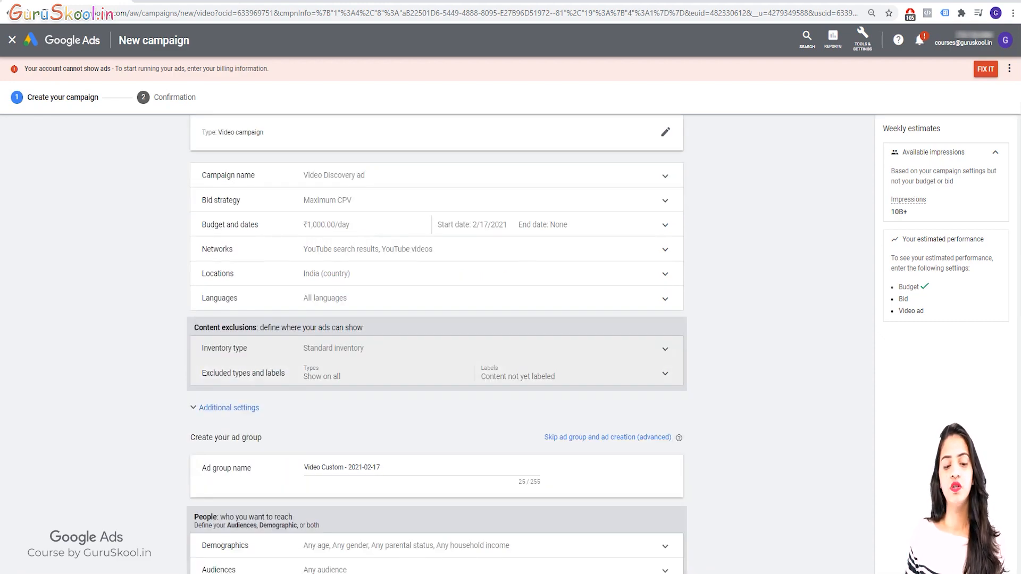
pyautogui.click(665, 373)
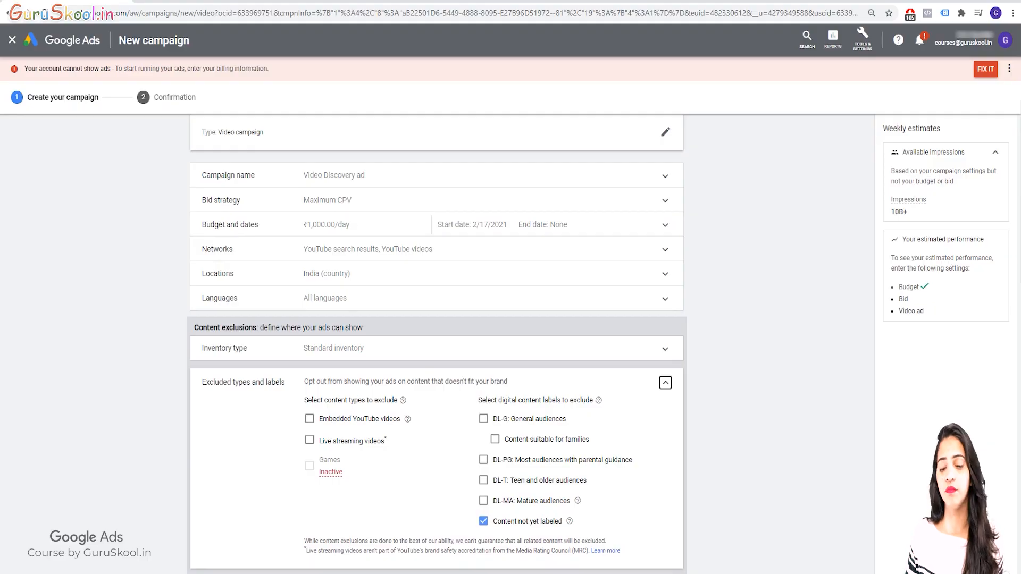
pyautogui.click(665, 382)
# In the additional settings, choose Dummy Goal (All Web Site Data) as the conversion action for this campaign
pyautogui.scroll(-2, 612, 401)
pyautogui.click(229, 305)
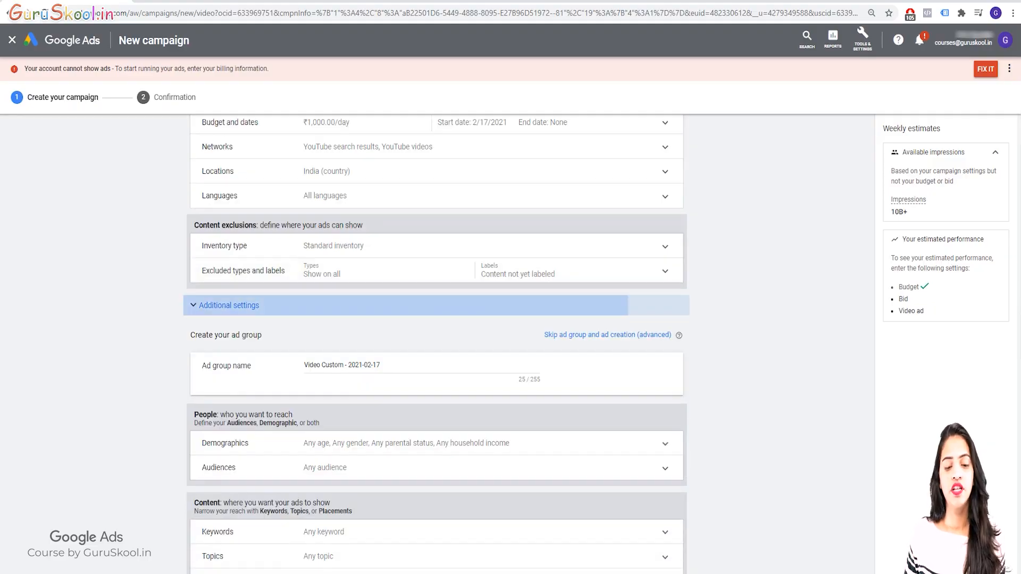
pyautogui.click(357, 328)
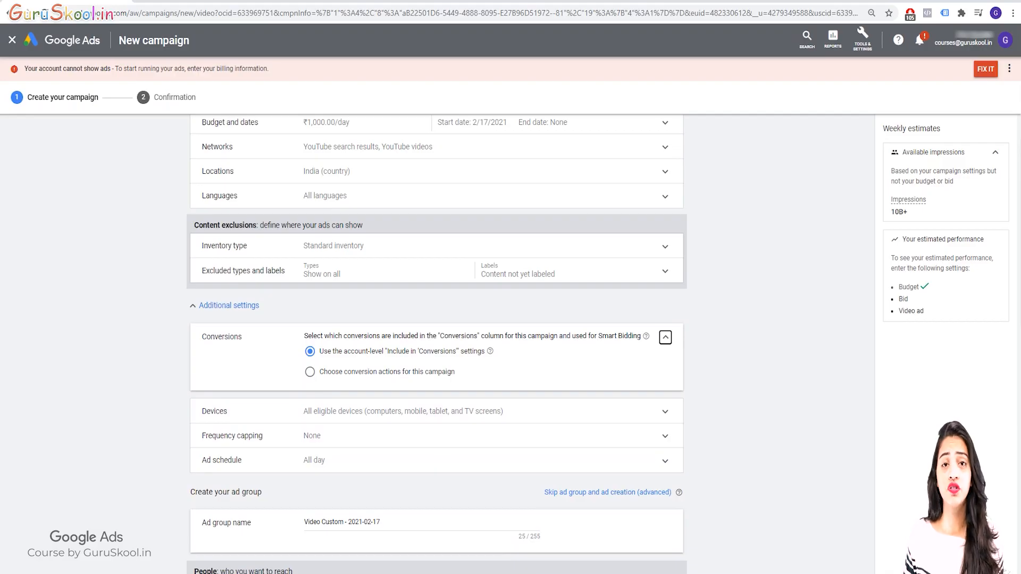
pyautogui.click(310, 372)
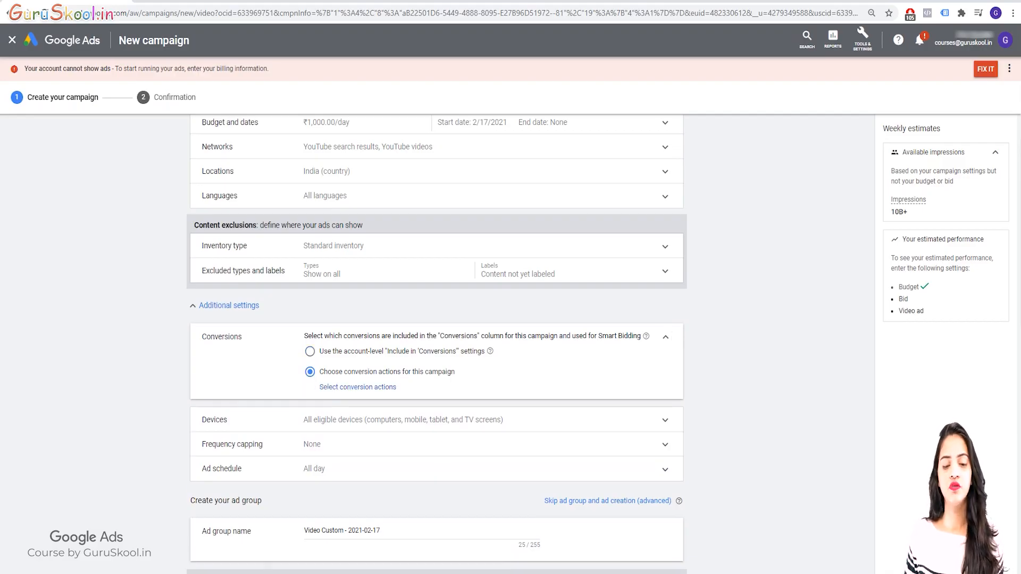
pyautogui.click(358, 387)
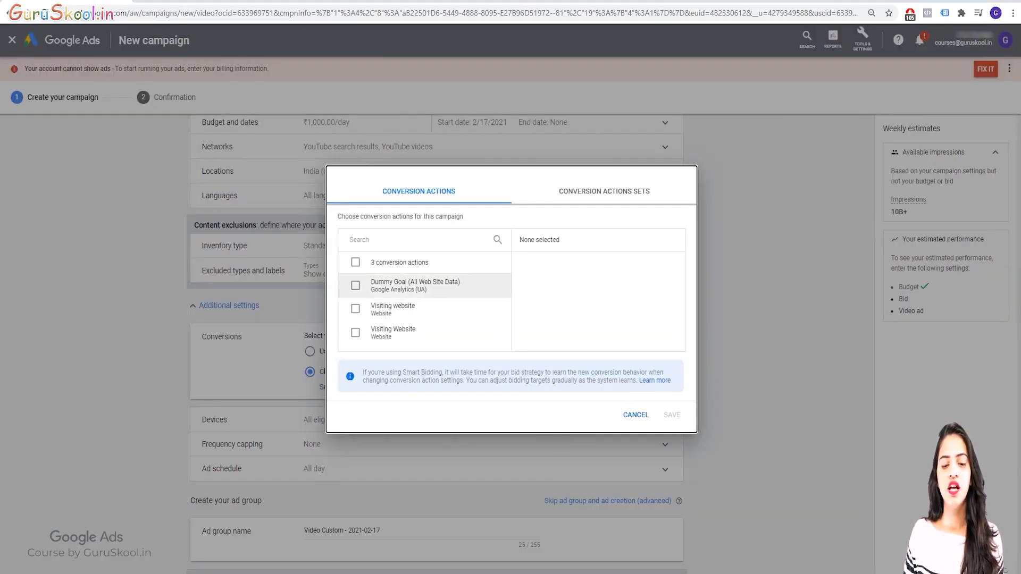
pyautogui.click(355, 286)
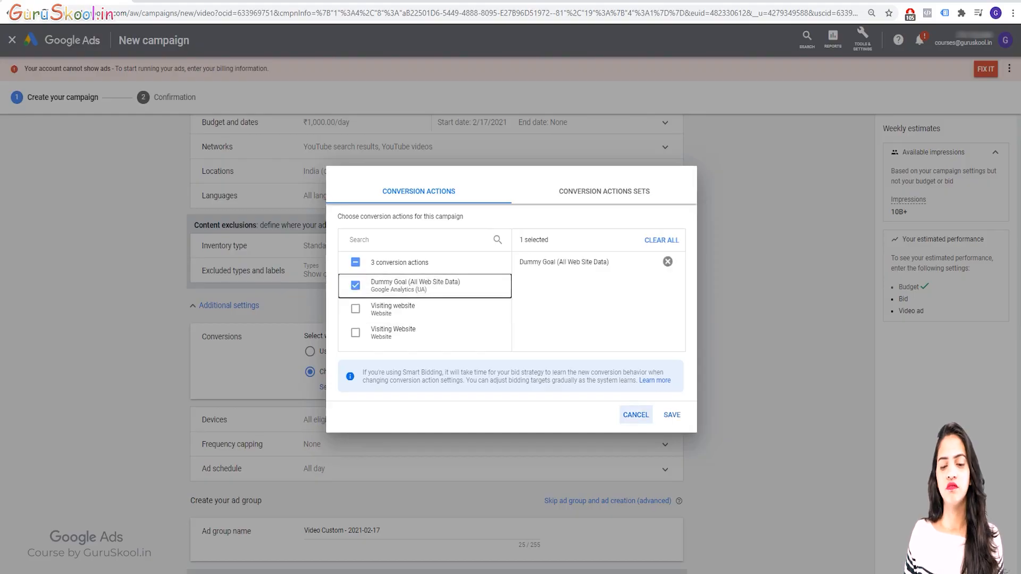
pyautogui.click(671, 415)
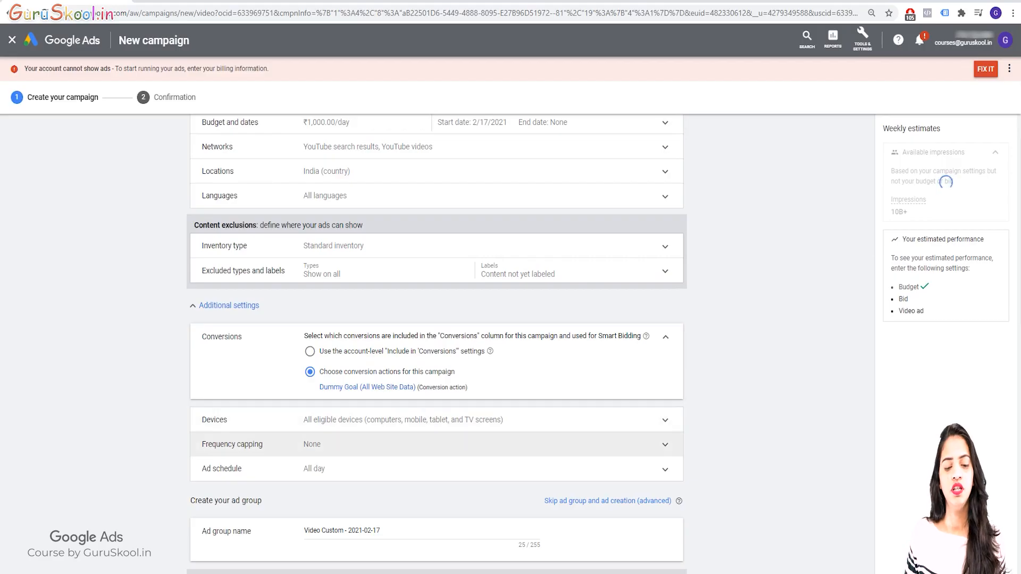
# Set specific device targeting to computers, mobile phones and tablets, excluding TV screens, and leave frequency capping at None
pyautogui.click(403, 359)
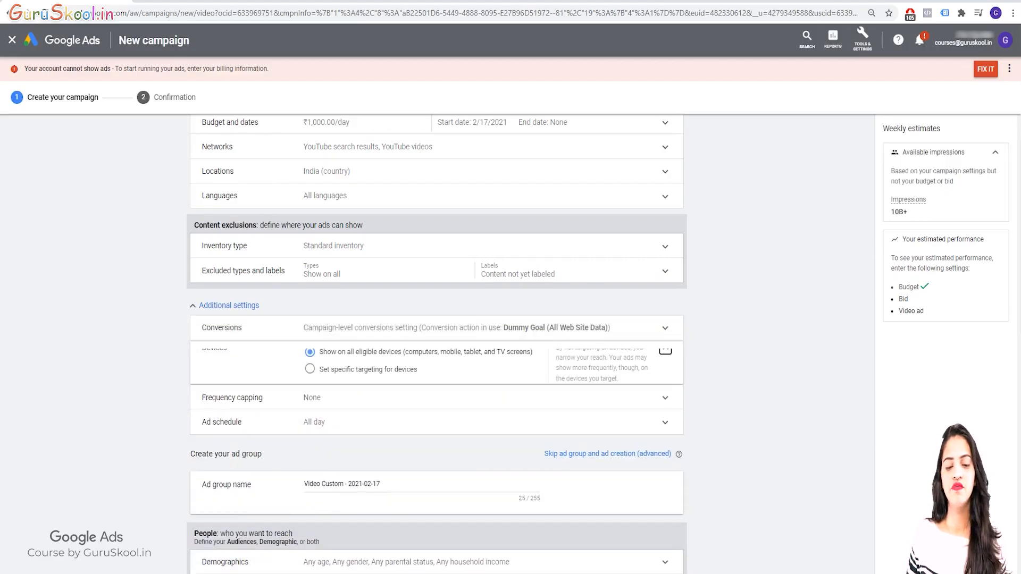
pyautogui.click(310, 383)
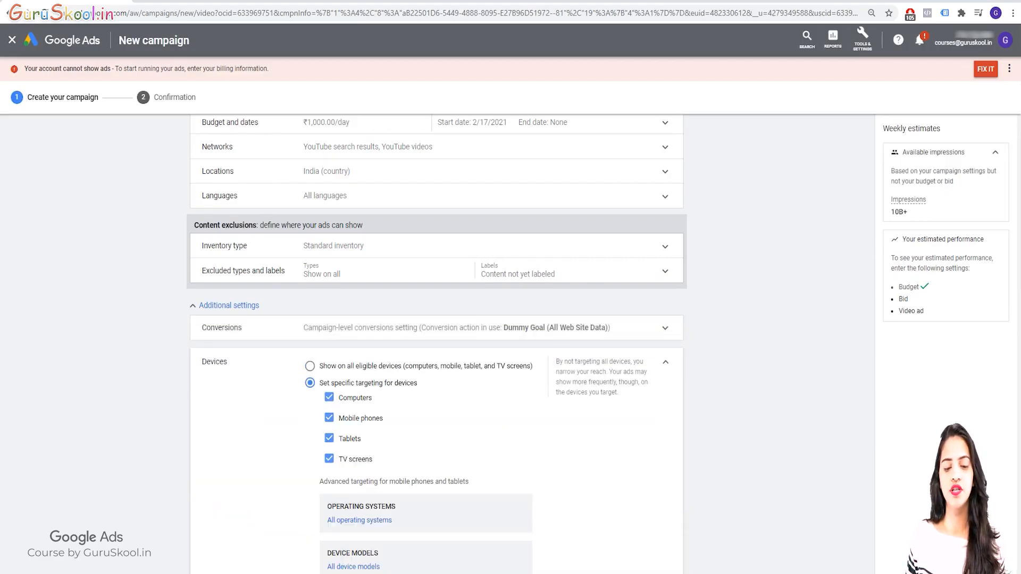
pyautogui.click(329, 458)
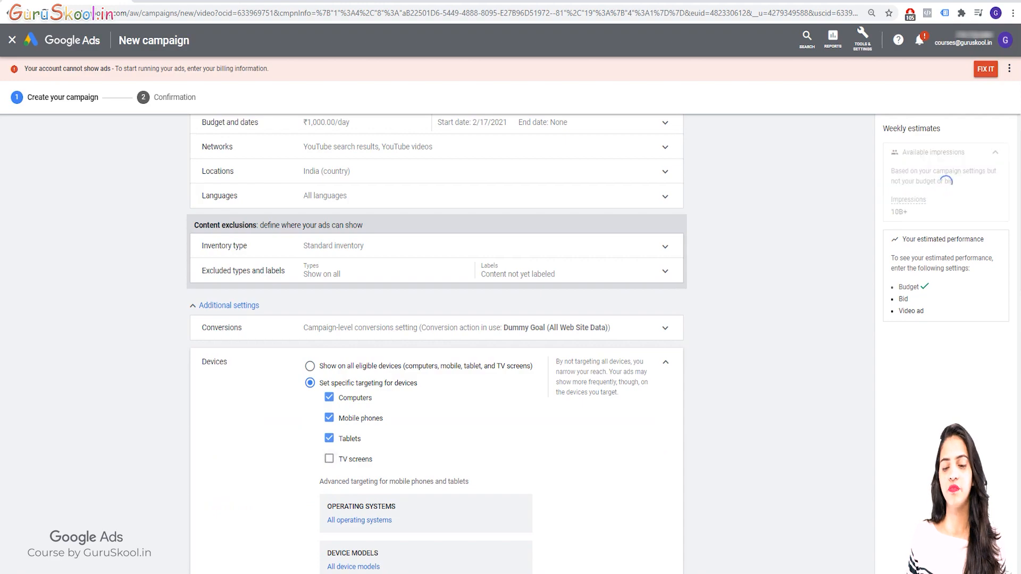
pyautogui.click(940, 183)
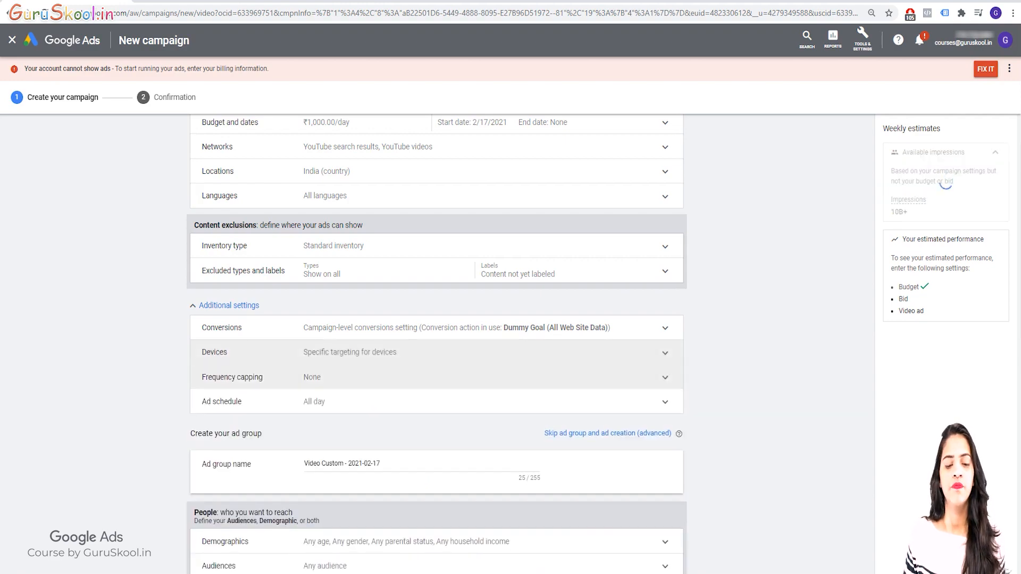
pyautogui.click(665, 377)
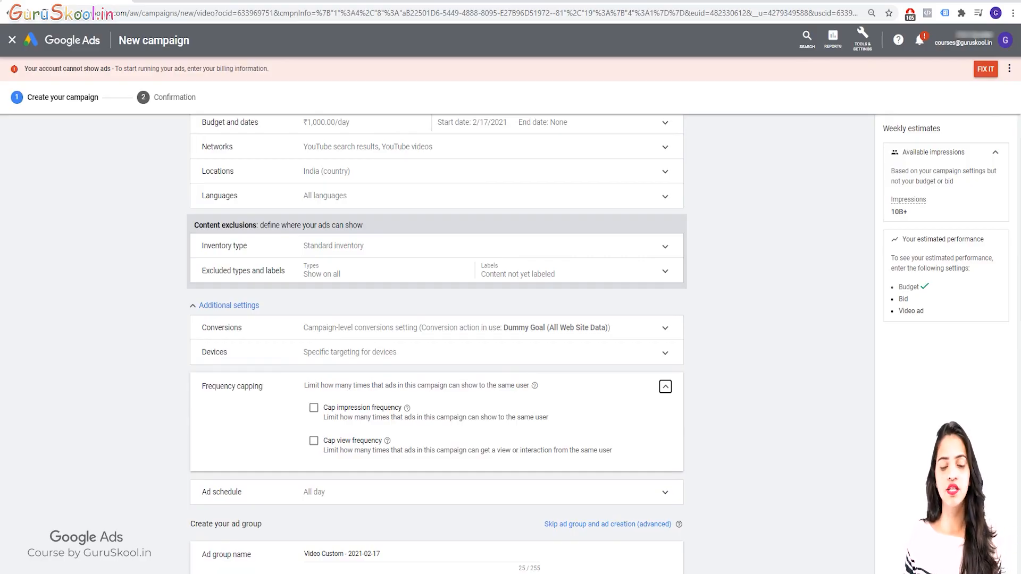
pyautogui.click(665, 387)
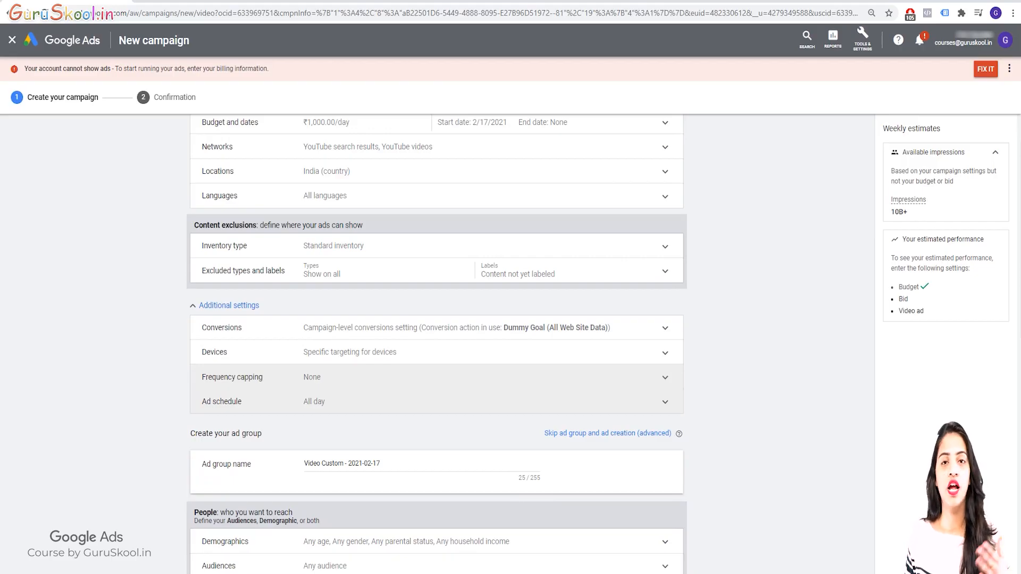
# Limit the ad schedule to Mondays - Fridays with a start time of 9:00 AM
pyautogui.click(665, 402)
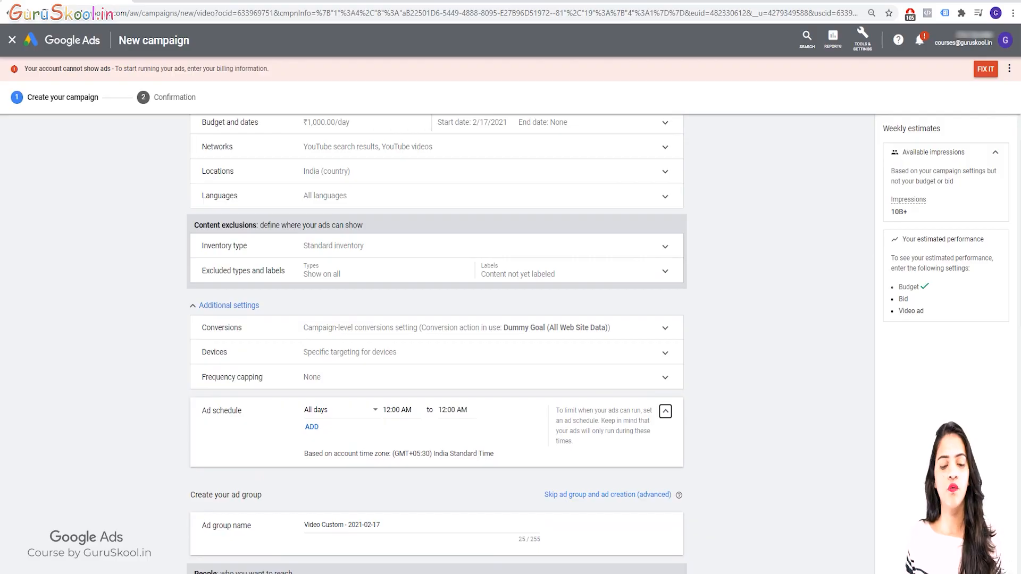
pyautogui.click(340, 410)
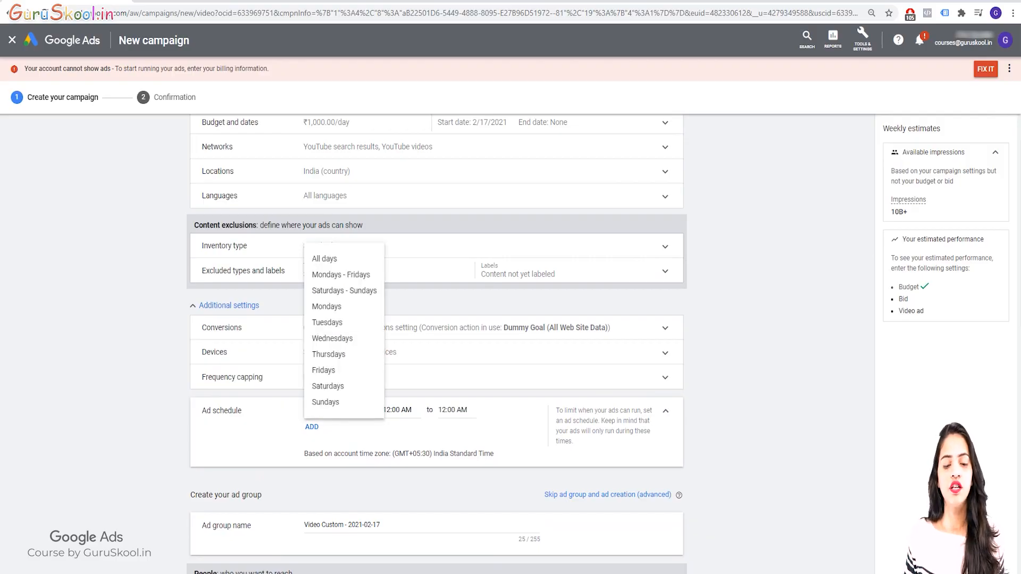
pyautogui.click(340, 275)
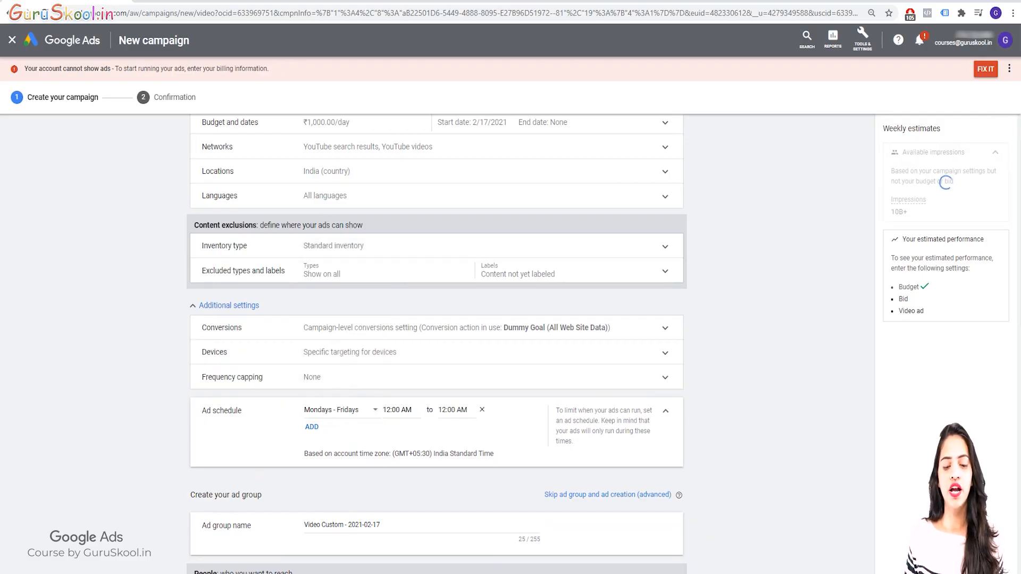
pyautogui.doubleClick(407, 410)
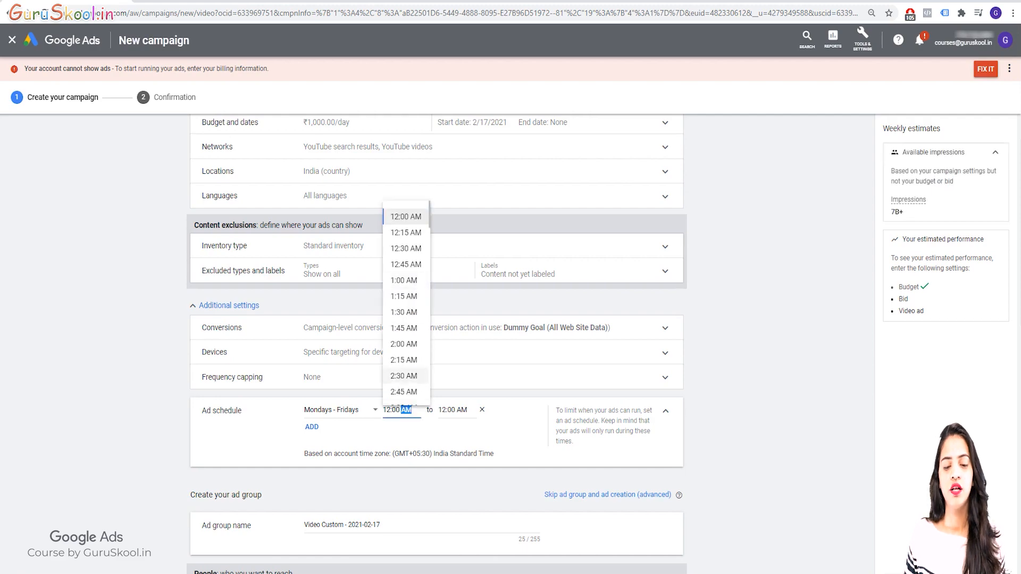
pyautogui.scroll(-3, 405, 320)
pyautogui.scroll(-6, 404, 321)
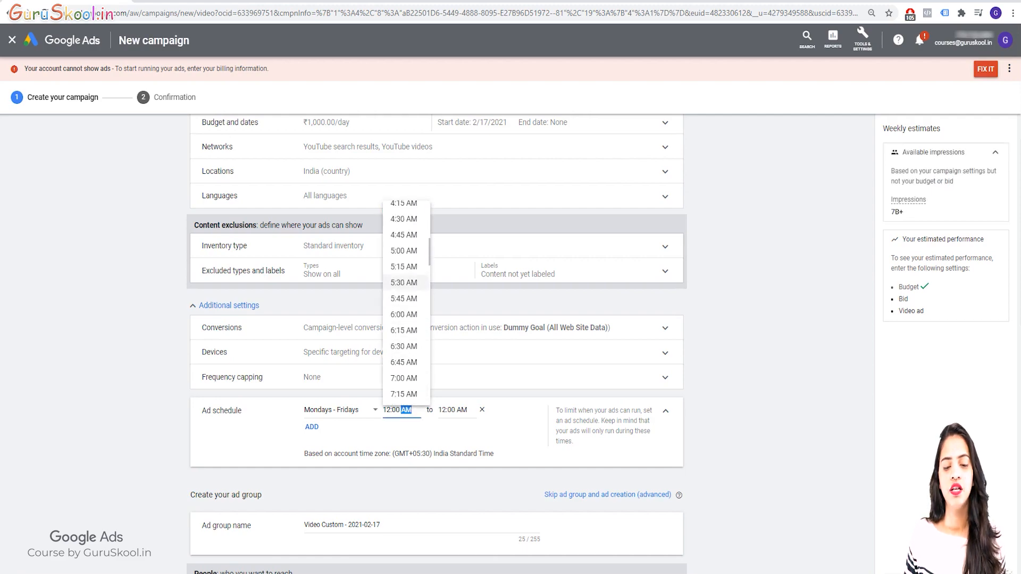
pyautogui.scroll(-2, 404, 319)
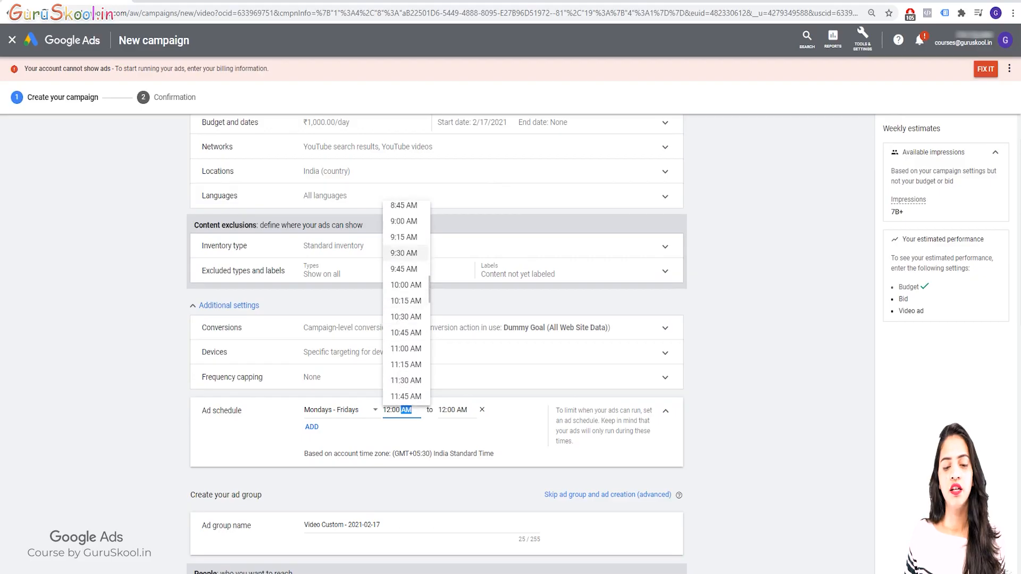
pyautogui.click(403, 221)
# Set the end time of the Mondays - Fridays ad schedule to 6:00 PM
pyautogui.click(451, 409)
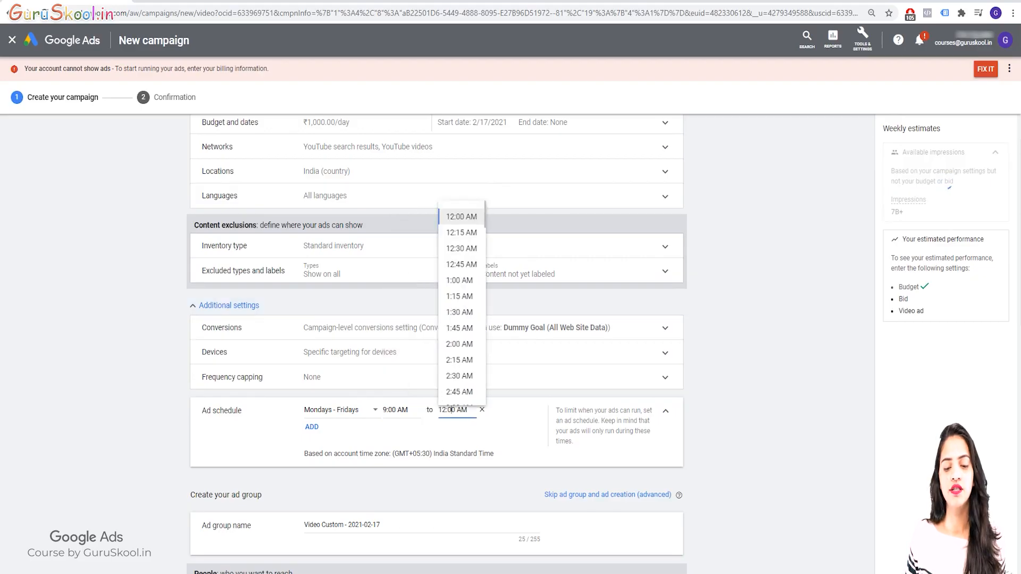
pyautogui.scroll(-6, 460, 303)
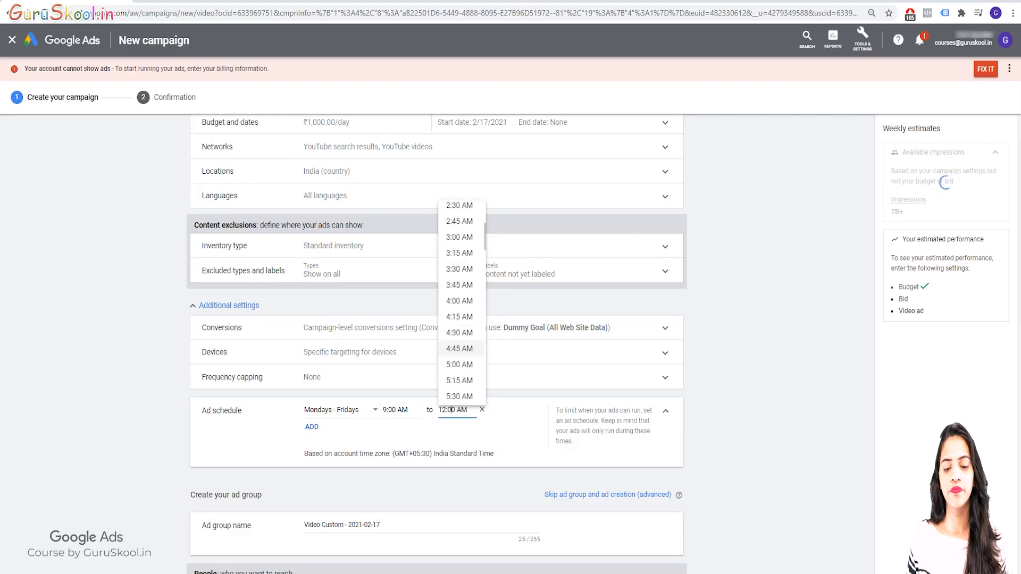
pyautogui.scroll(-9, 460, 282)
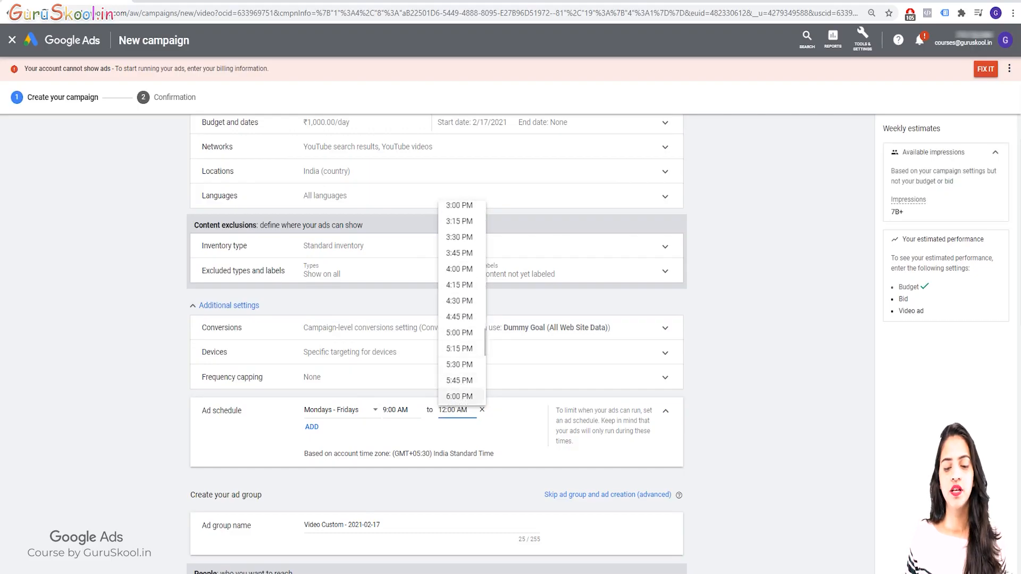
pyautogui.scroll(-4, 459, 319)
pyautogui.click(460, 316)
# Replace the default ad group name with "VD (new)"
pyautogui.scroll(-3, 946, 182)
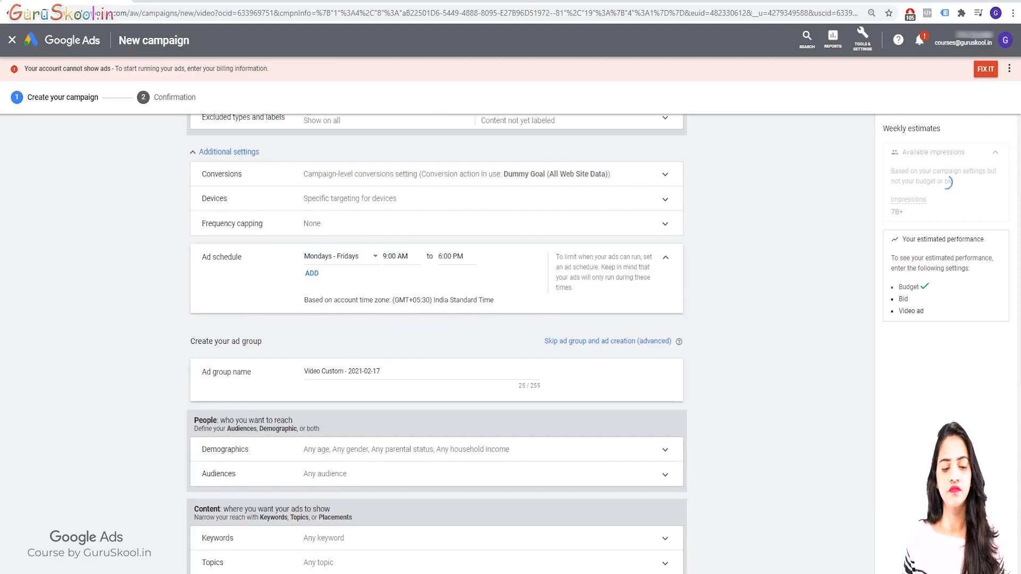
pyautogui.tripleClick(342, 371)
pyautogui.press('BackSpace')
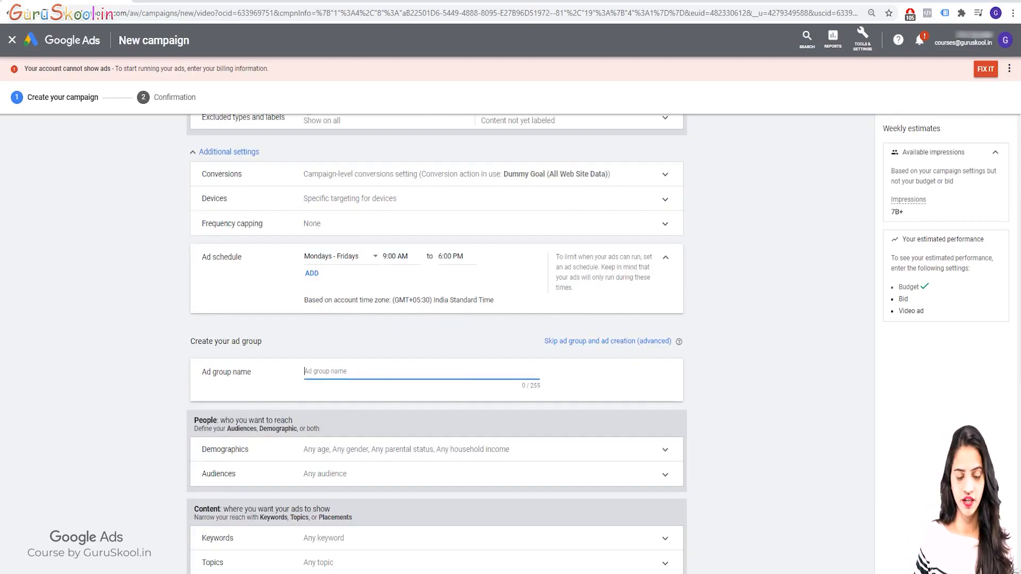
pyautogui.write('VD ')
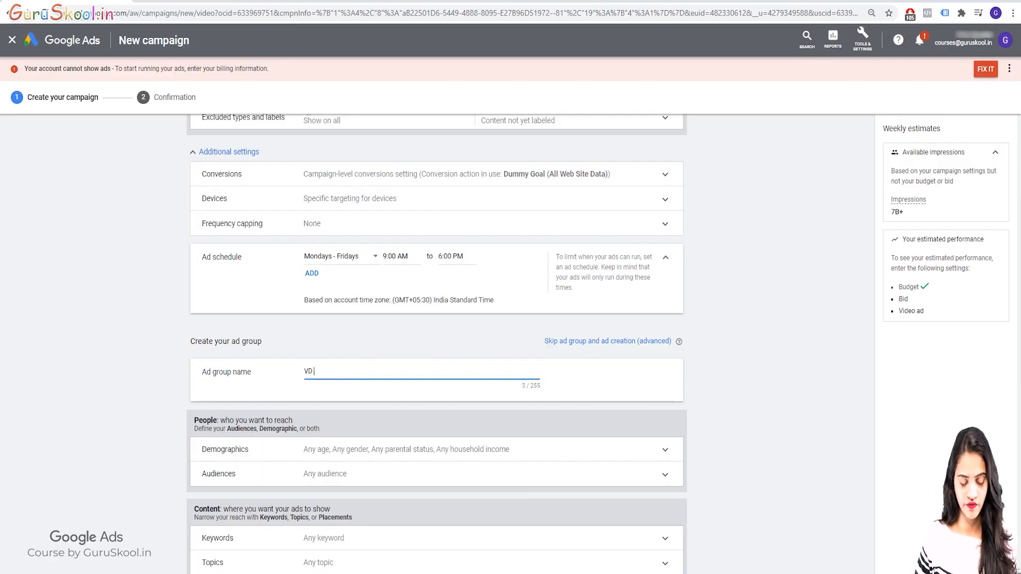
pyautogui.write('(')
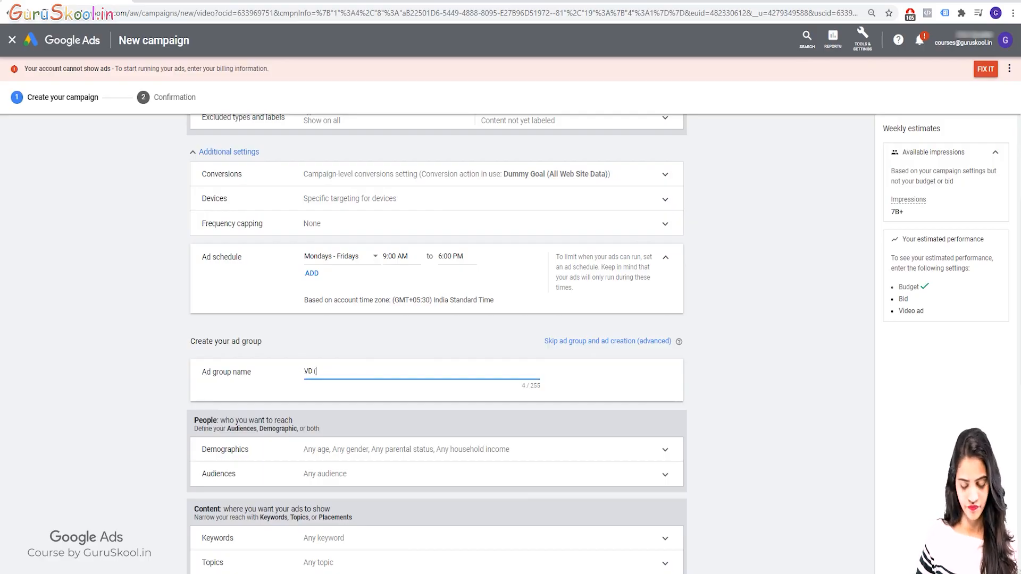
pyautogui.write('new)')
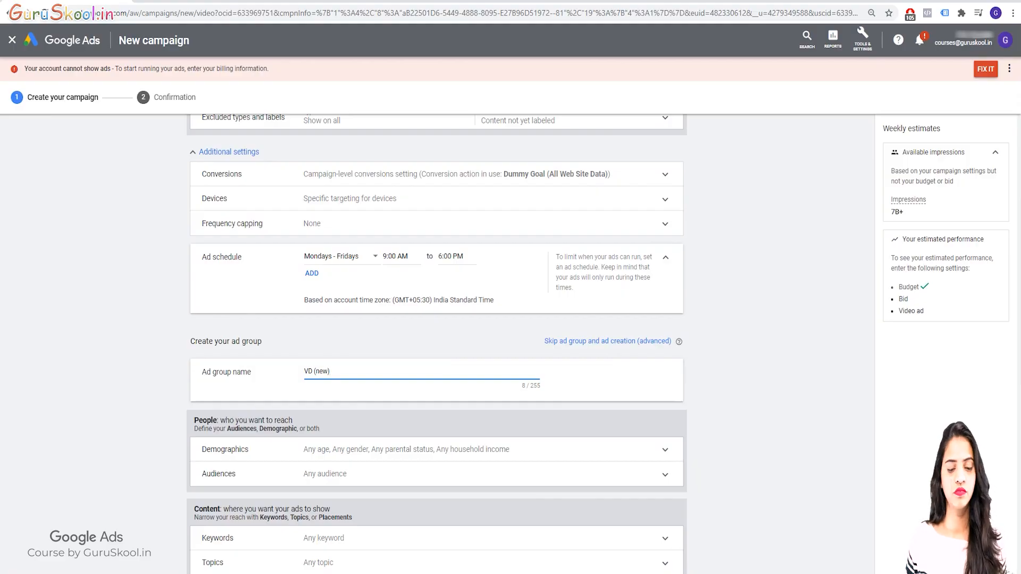
# Keep all demographics selected for the ad group and target the custom audience Beauty (new)
pyautogui.scroll(-2, 436, 345)
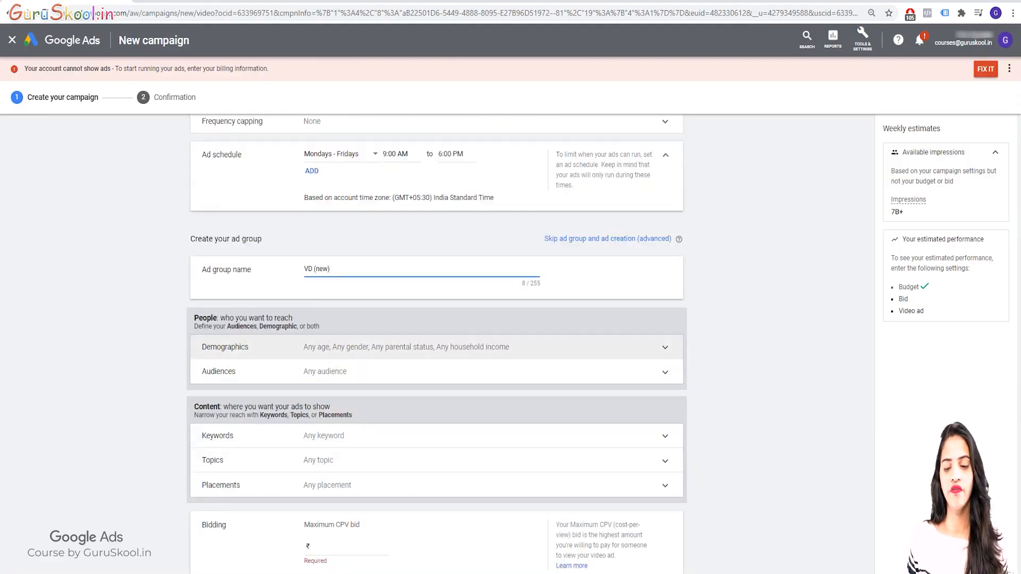
pyautogui.click(436, 347)
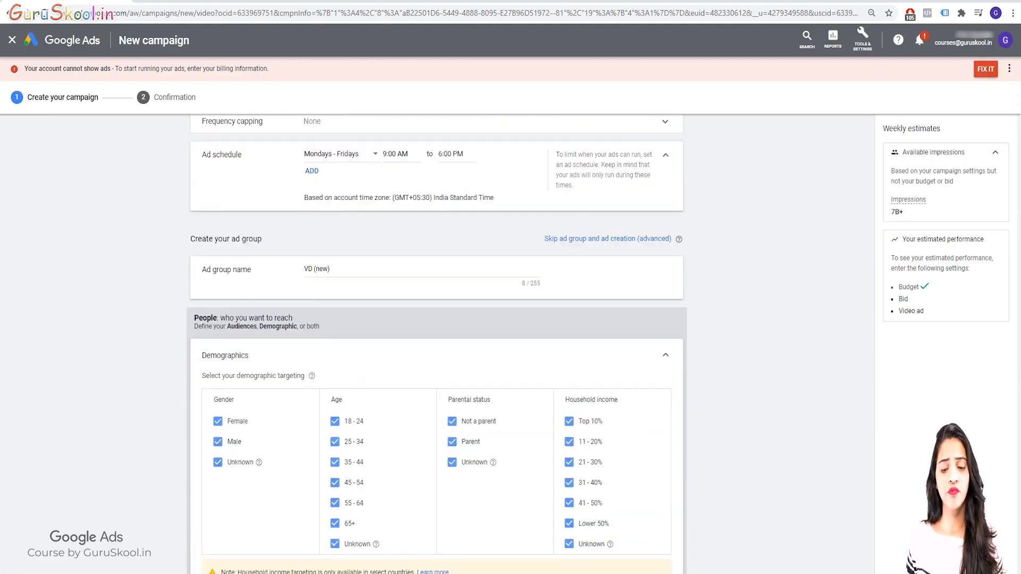
pyautogui.click(665, 355)
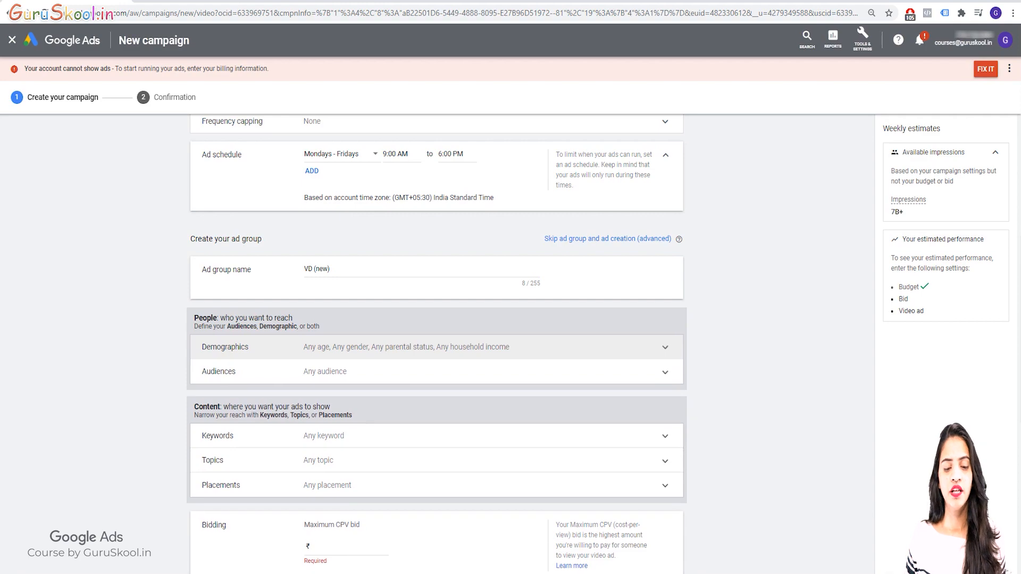
pyautogui.click(436, 371)
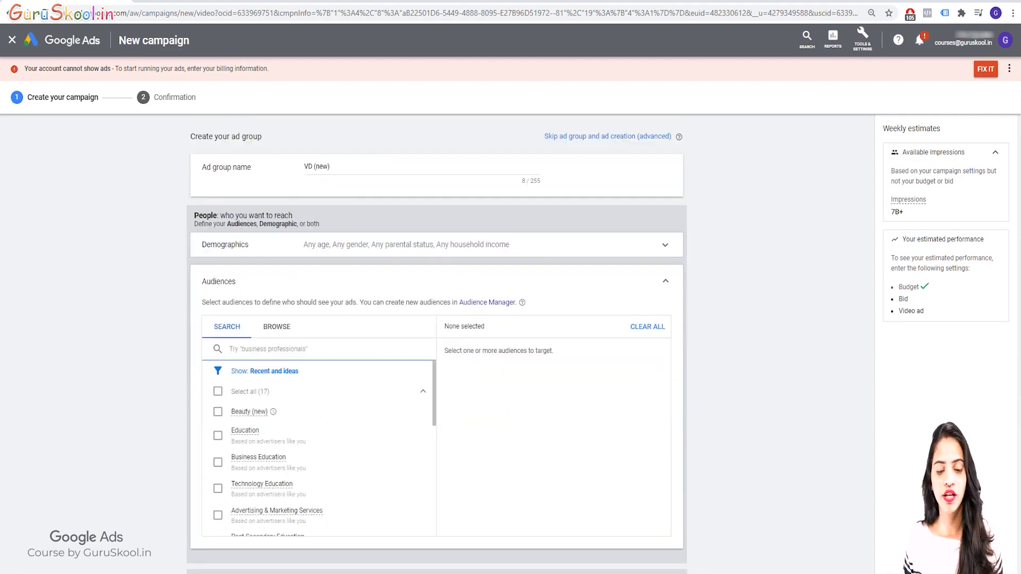
pyautogui.click(277, 327)
pyautogui.click(255, 513)
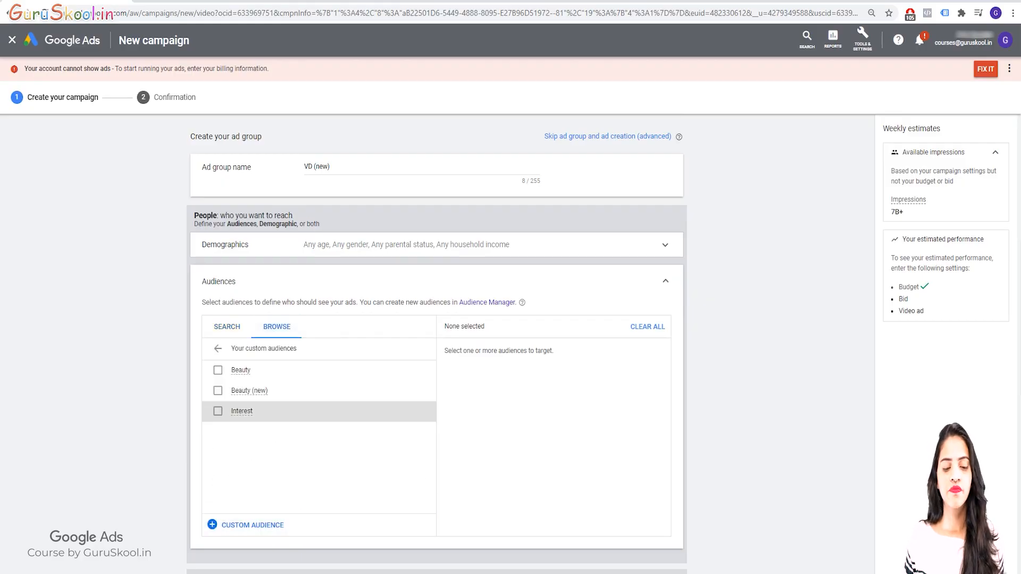
pyautogui.click(244, 391)
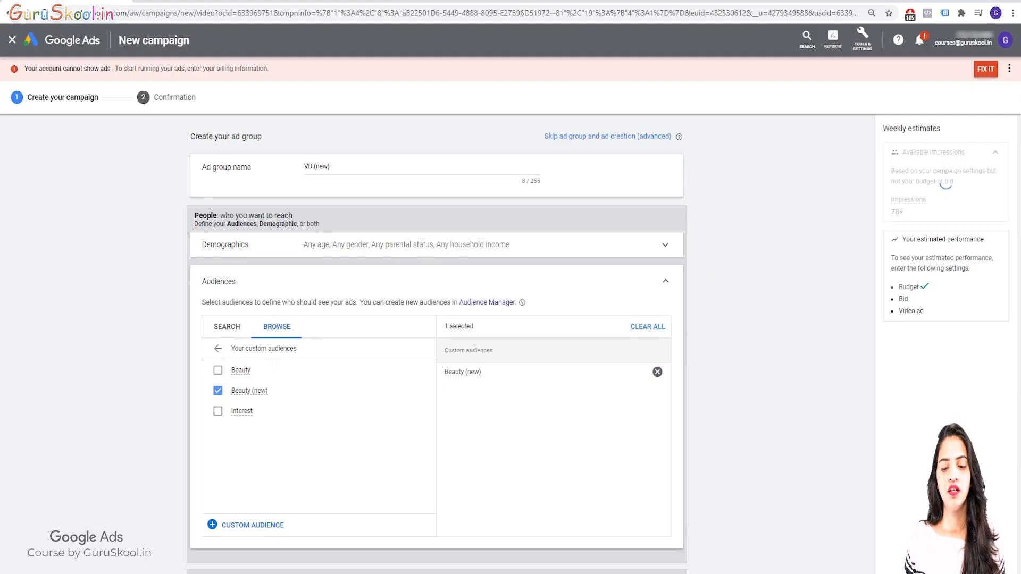
pyautogui.click(666, 281)
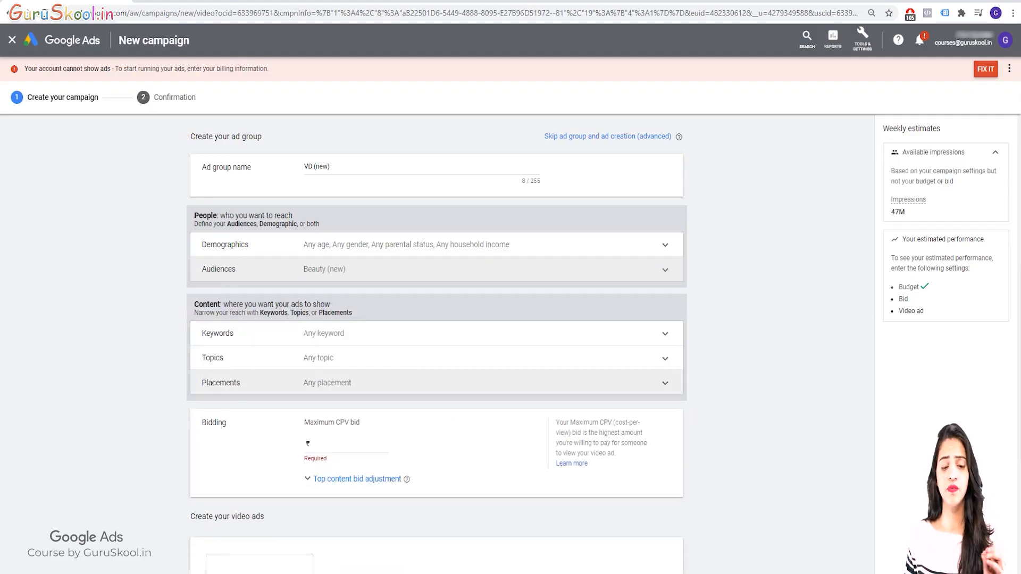
# Set the ad group's maximum CPV bid to ₹0.10 with a top content bid adjustment of 20%
pyautogui.scroll(-3, 436, 345)
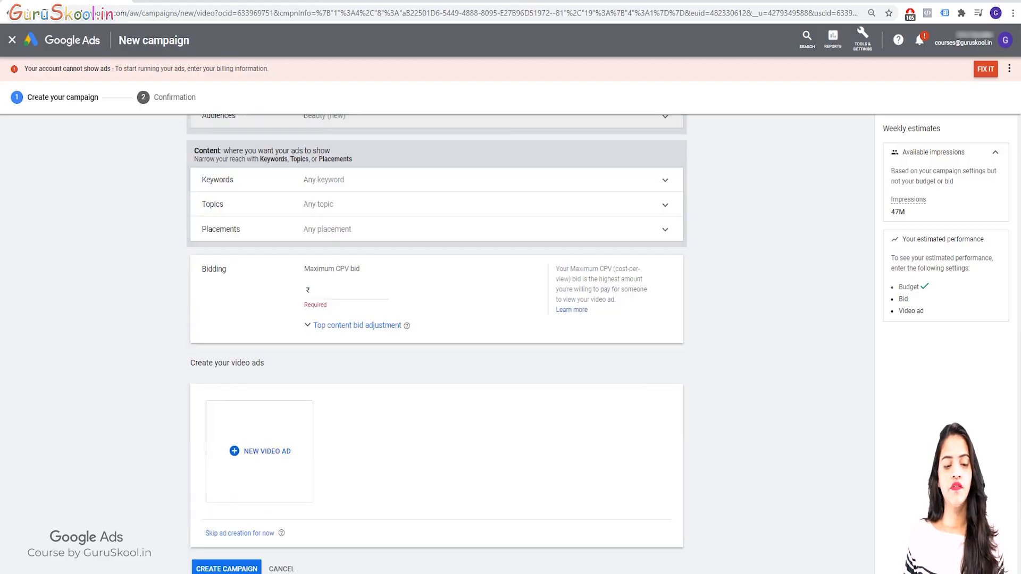
pyautogui.click(388, 291)
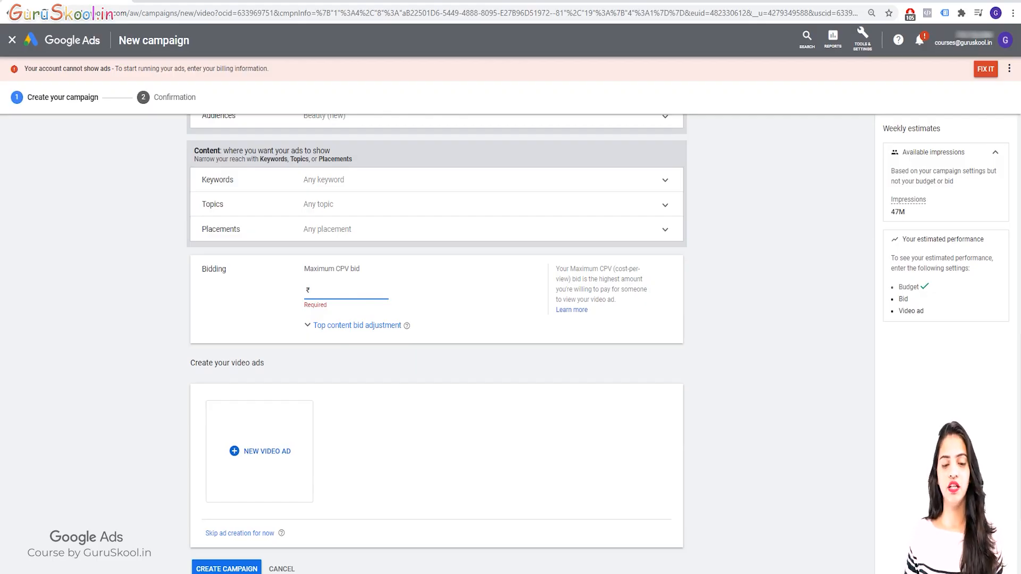
pyautogui.click(358, 325)
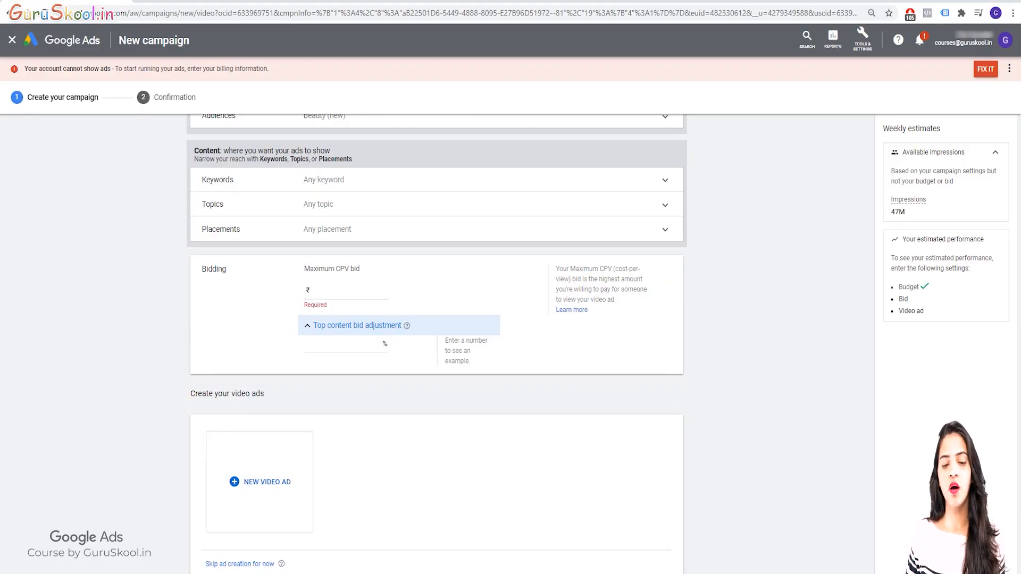
pyautogui.click(388, 290)
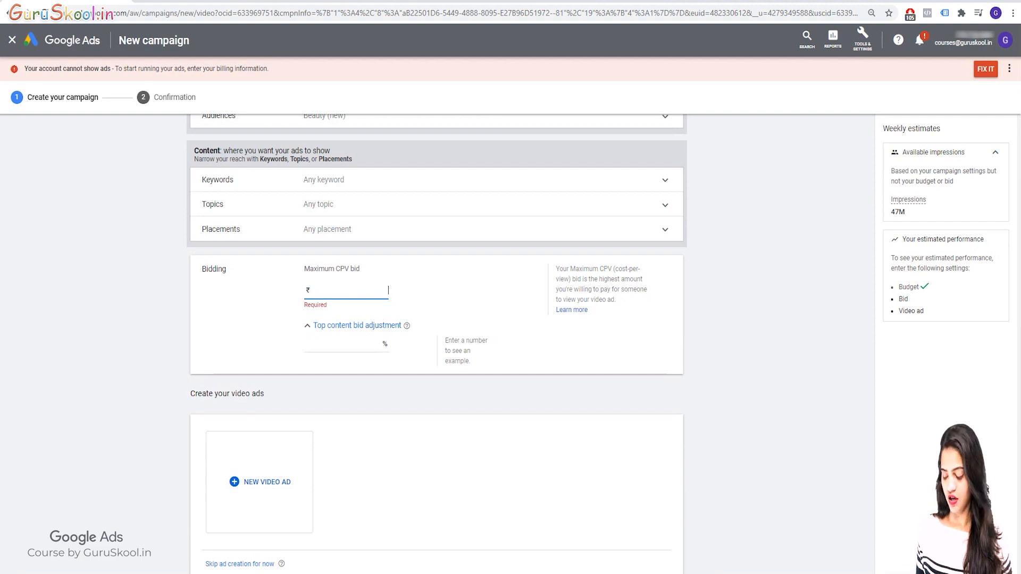
pyautogui.write('0.10')
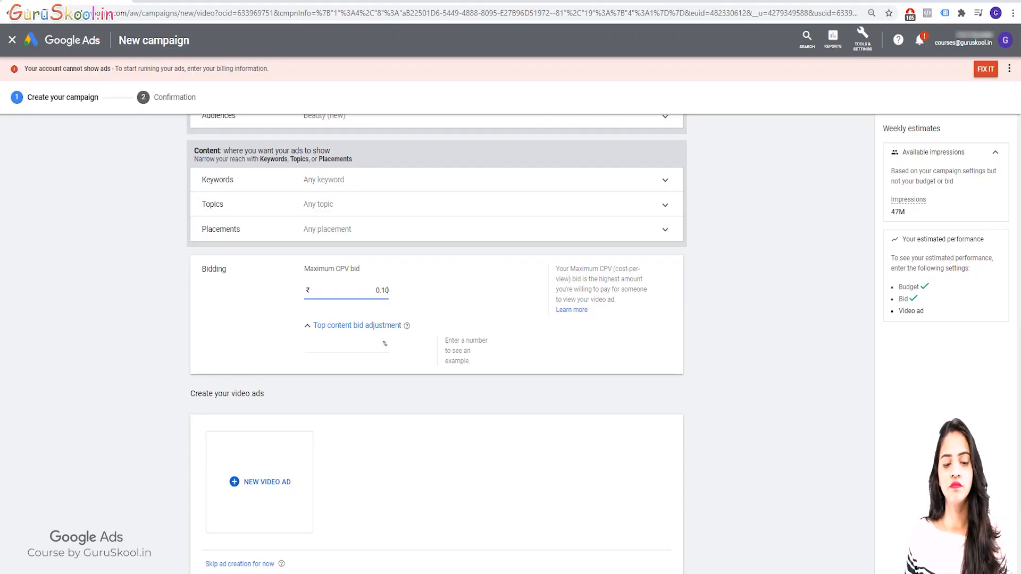
pyautogui.click(378, 344)
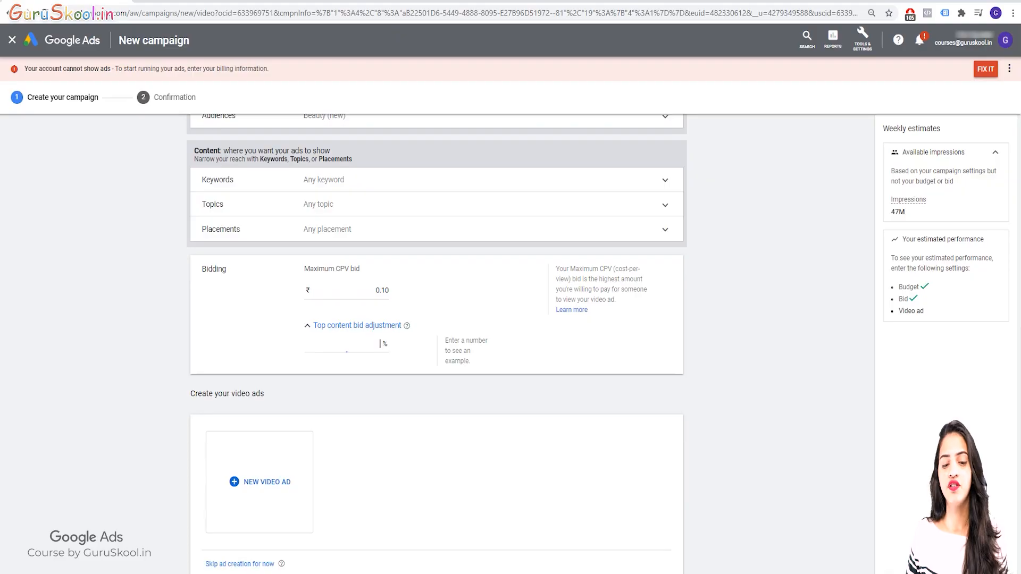
pyautogui.write('20')
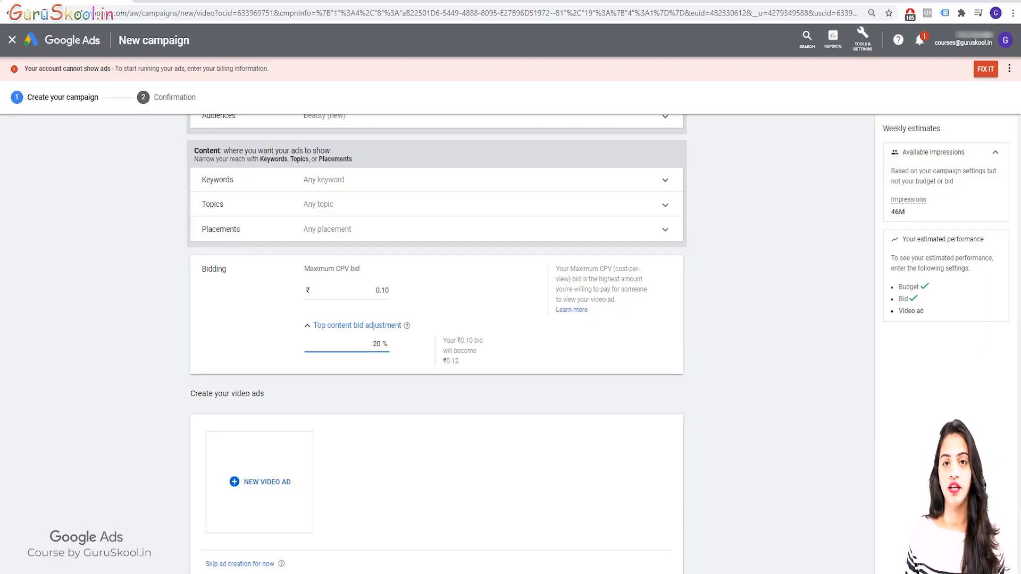
pyautogui.scroll(-2, 436, 340)
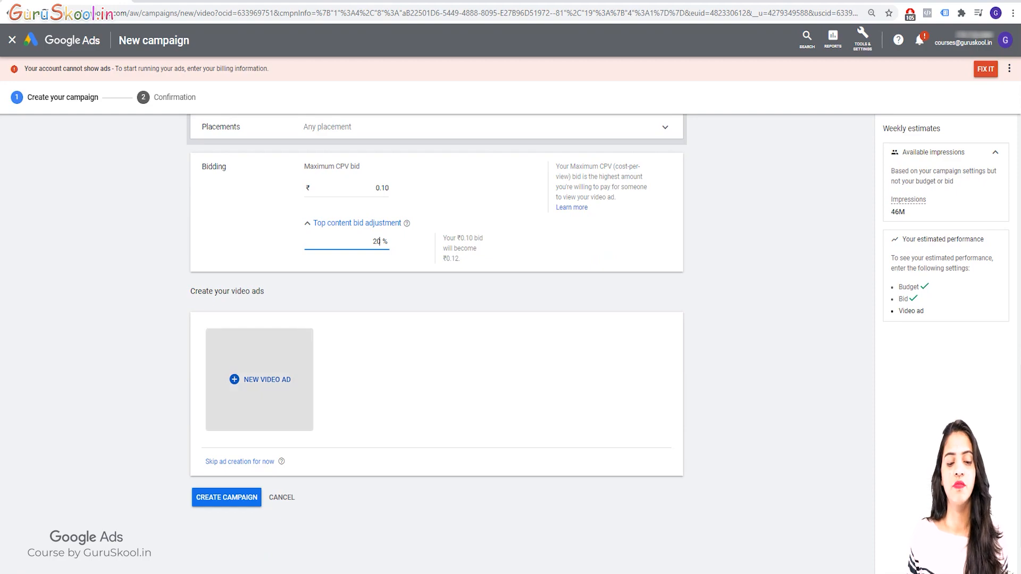
# Start a new video ad in the ad group and choose Video discovery ad as its type
pyautogui.click(259, 379)
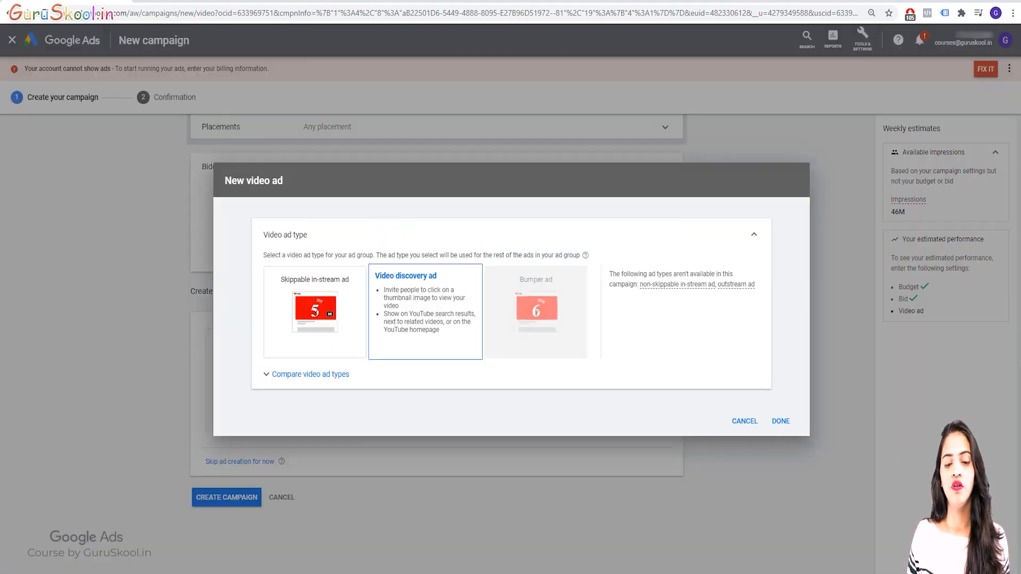
pyautogui.click(425, 313)
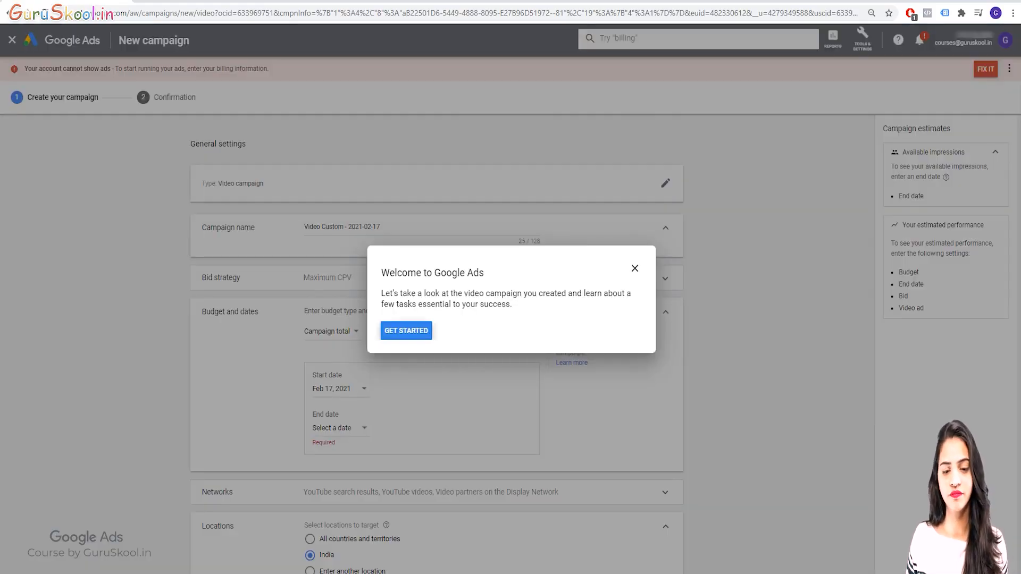
# Dismiss the welcome message and replace the default campaign name with "Video Discovery Ads"
pyautogui.click(635, 269)
pyautogui.tripleClick(351, 227)
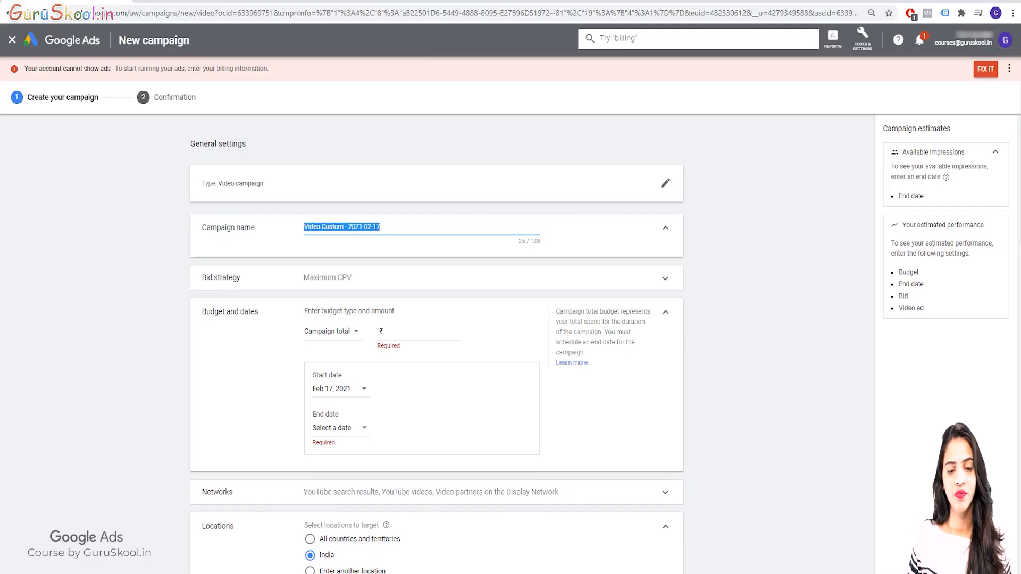
pyautogui.press('BackSpace')
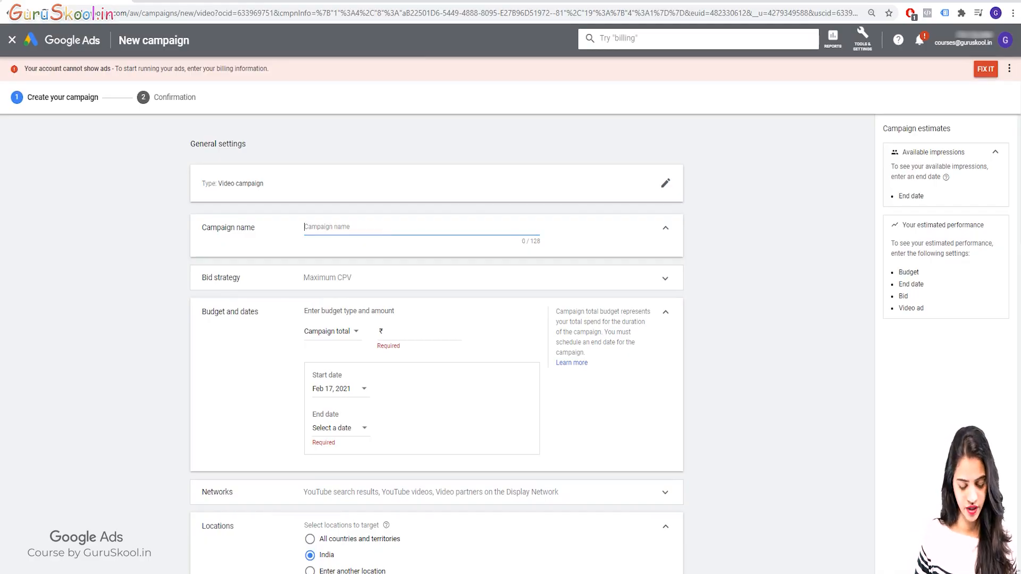
pyautogui.write('Video D')
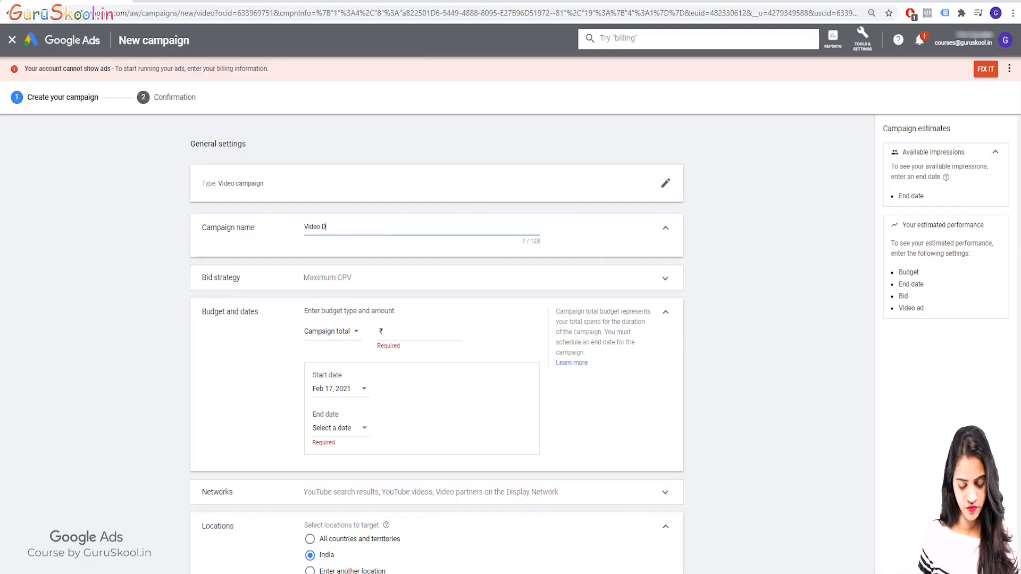
pyautogui.write('iscovery')
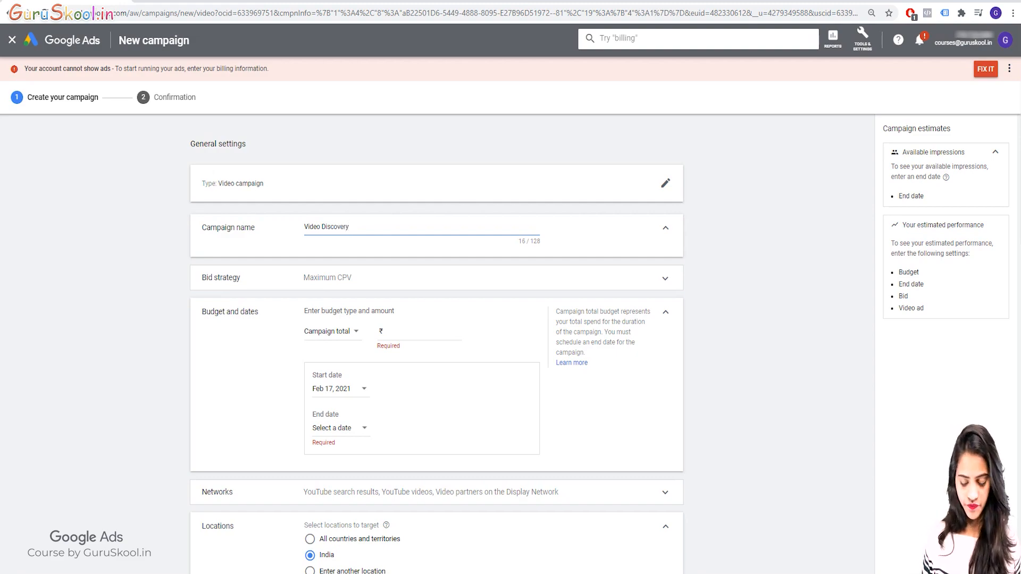
pyautogui.write(' Ads')
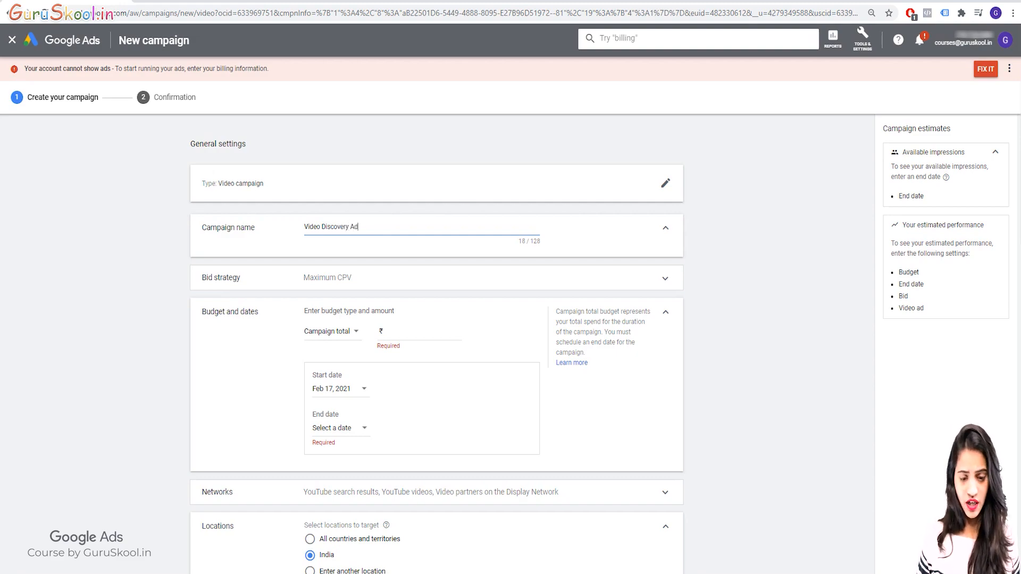
pyautogui.press('Tab')
pyautogui.press('Return')
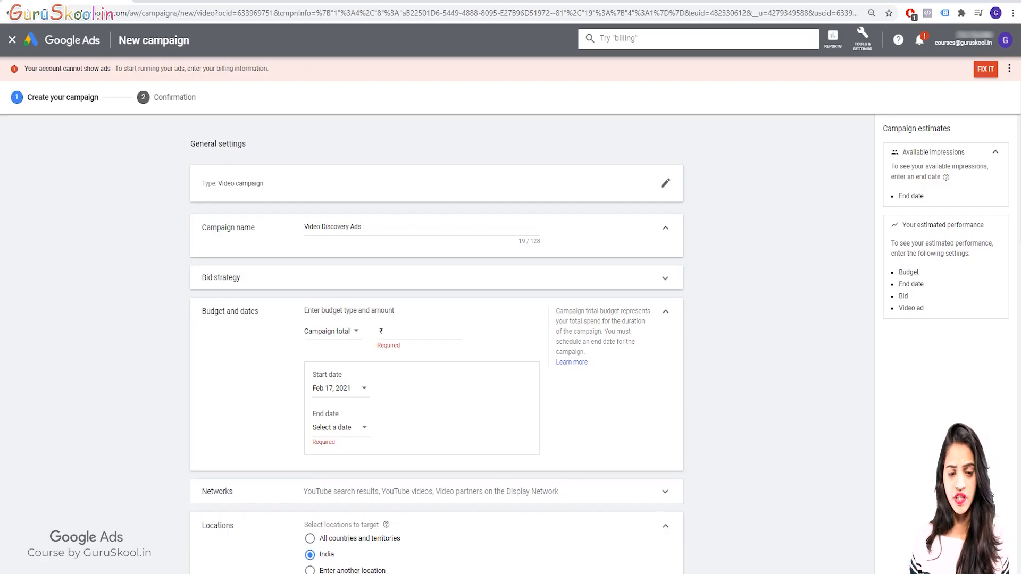
# Set the campaign total budget to ₹1,000.00
pyautogui.scroll(-2, 436, 340)
pyautogui.click(419, 320)
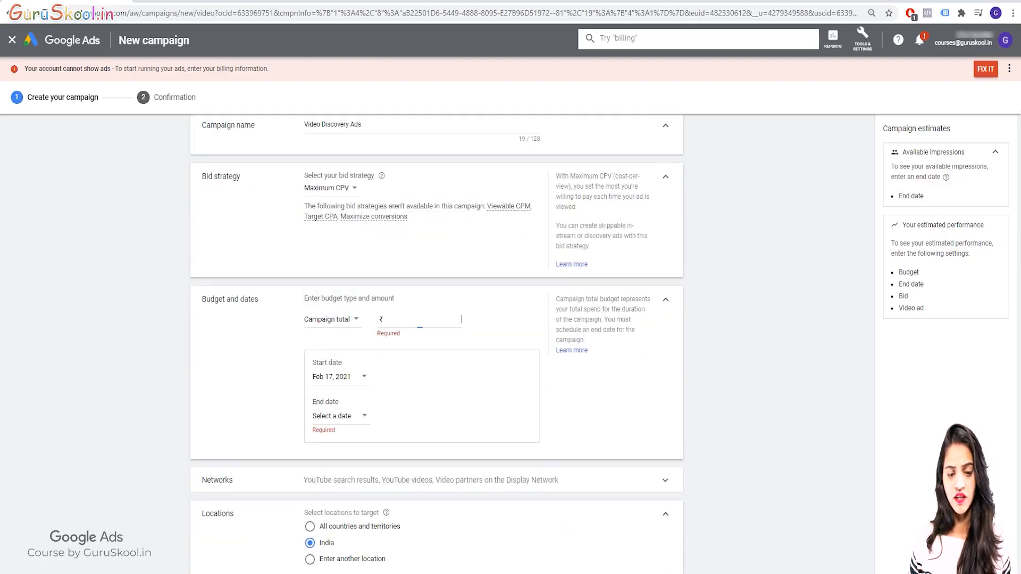
pyautogui.write('1,000')
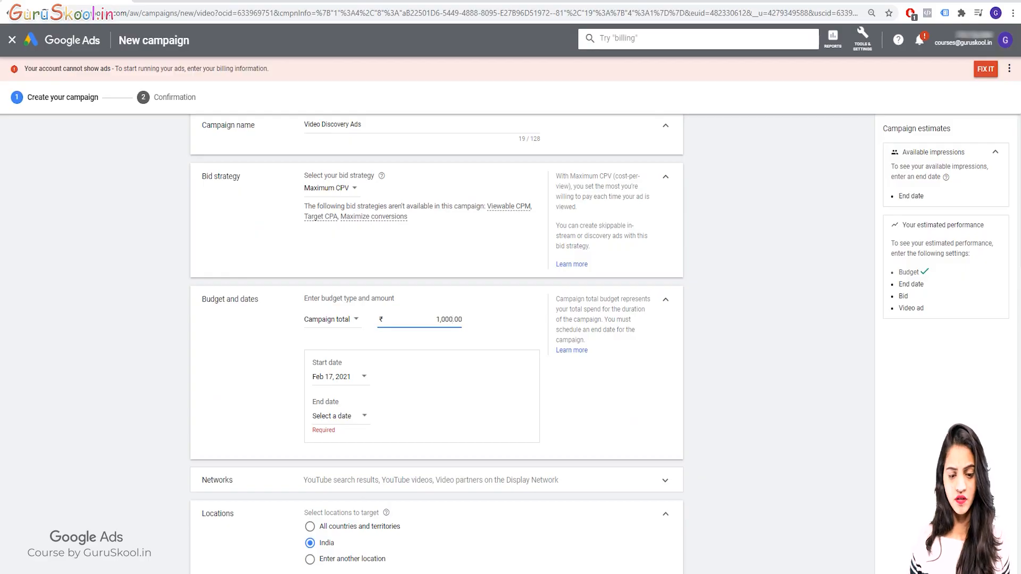
pyautogui.press('Tab')
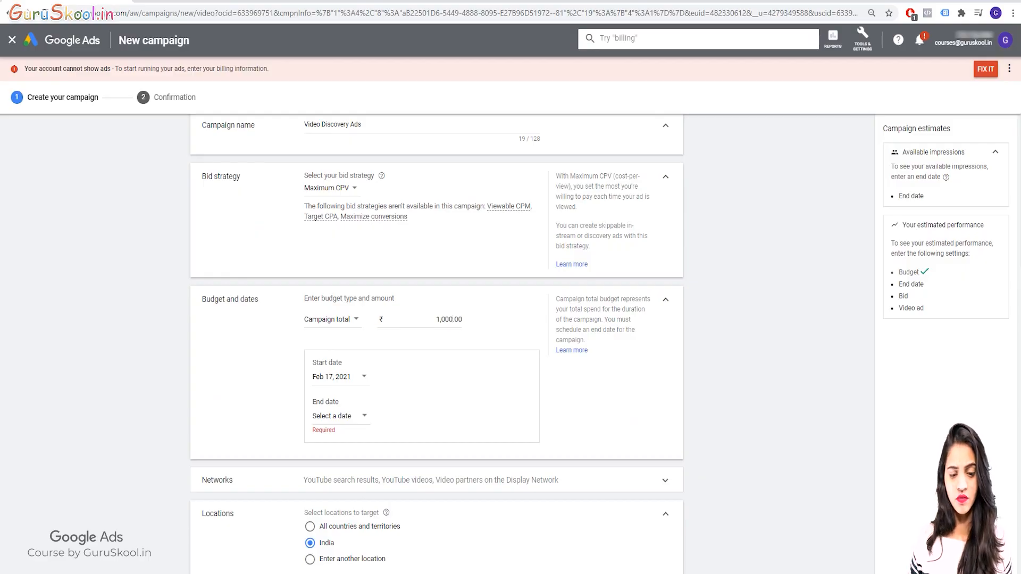
pyautogui.click(665, 300)
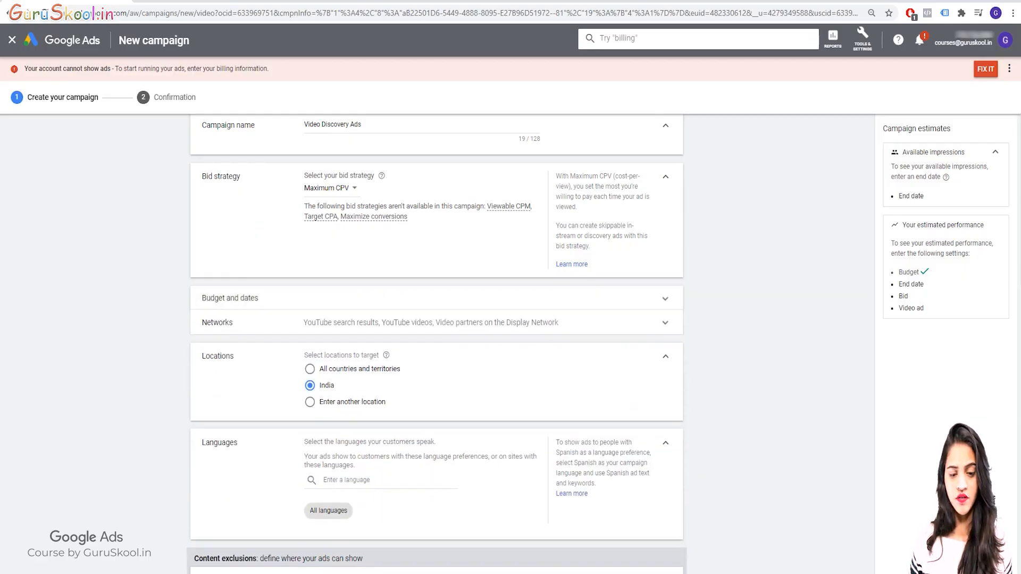
pyautogui.click(665, 300)
# Keep the campaign start date at Feb 17, 2021 and set the end date to Feb 28, 2021
pyautogui.click(339, 416)
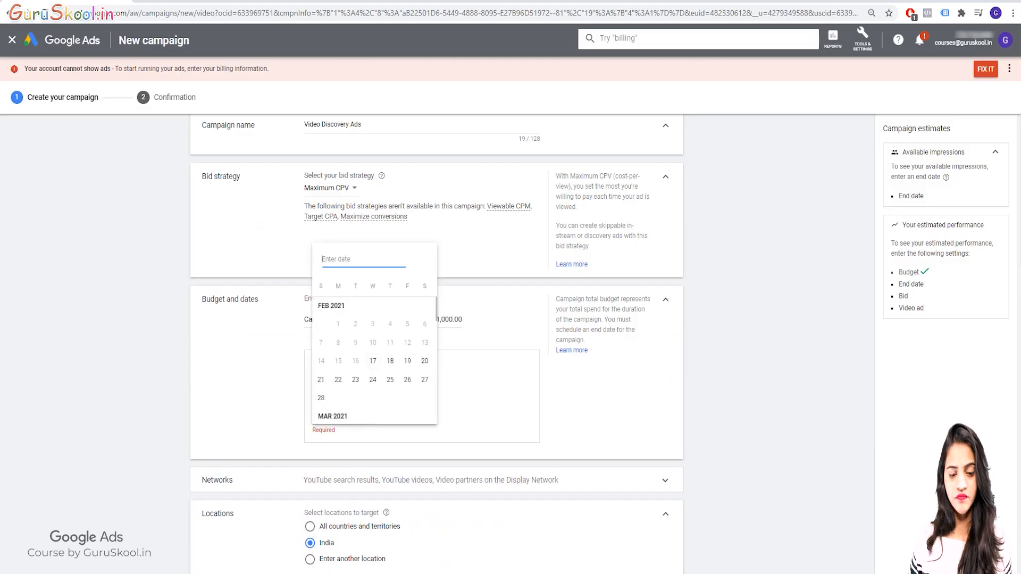
pyautogui.press('Escape')
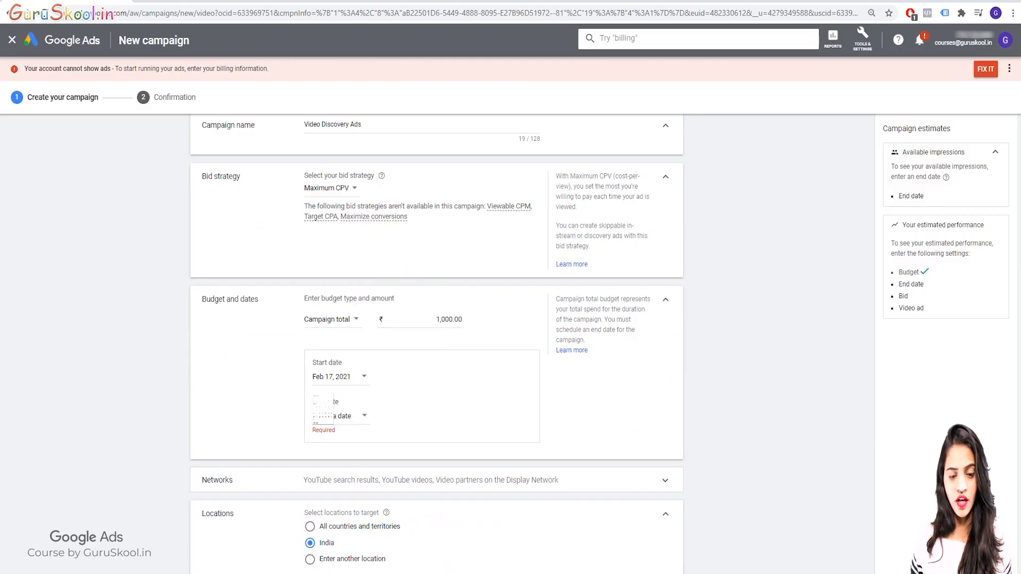
pyautogui.click(338, 377)
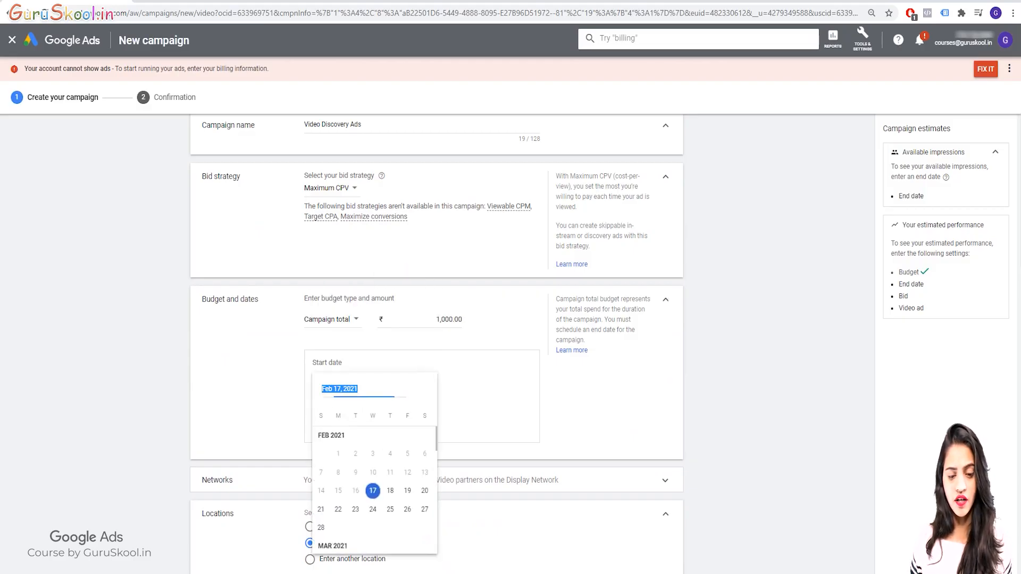
pyautogui.press('Escape')
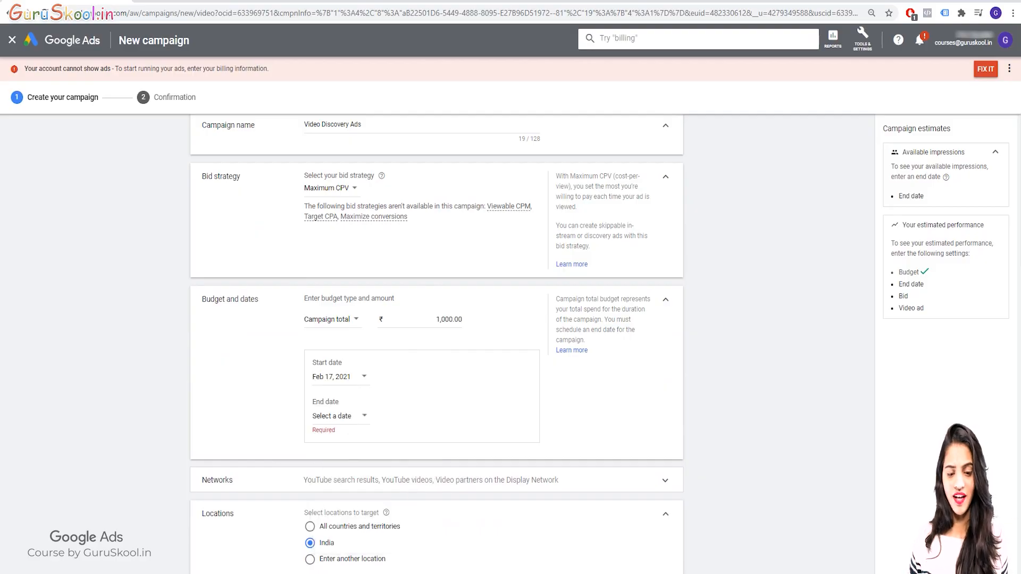
pyautogui.click(339, 416)
pyautogui.scroll(-4, 355, 380)
pyautogui.scroll(4, 355, 379)
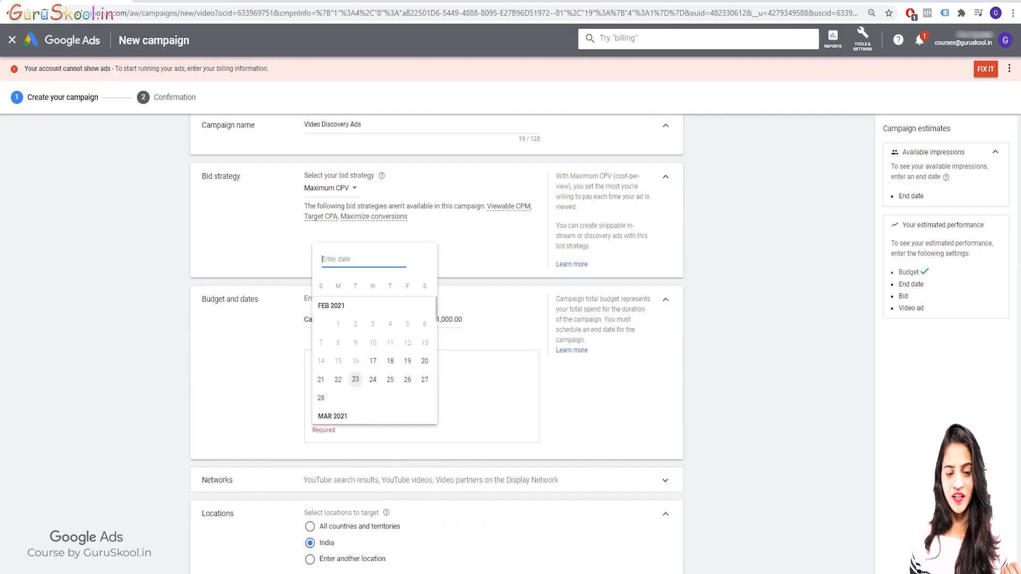
pyautogui.click(321, 398)
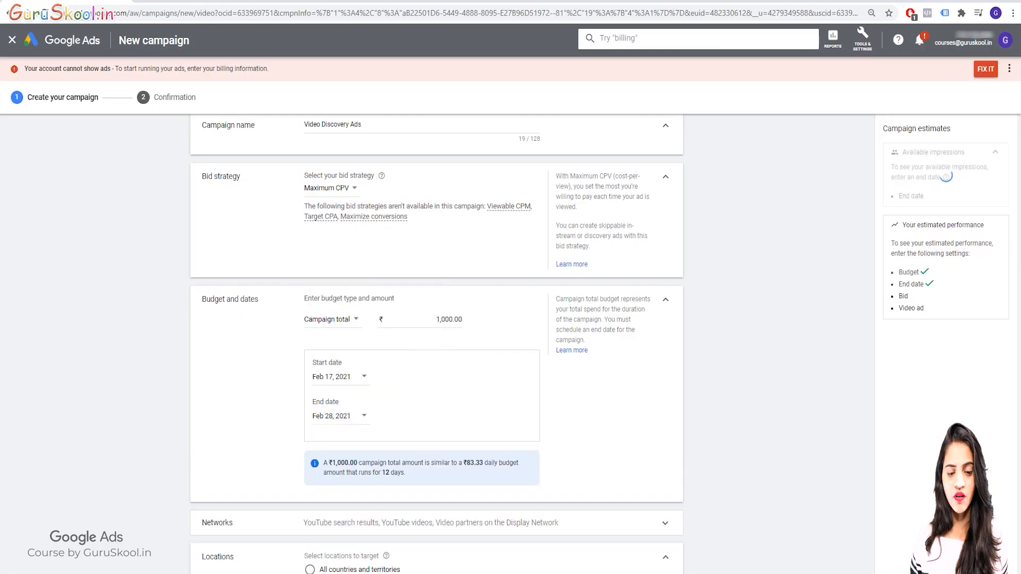
# Exclude Video partners on the Display Network, keeping only YouTube search results and YouTube videos as networks
pyautogui.scroll(-3, 320, 397)
pyautogui.scroll(-2, 436, 341)
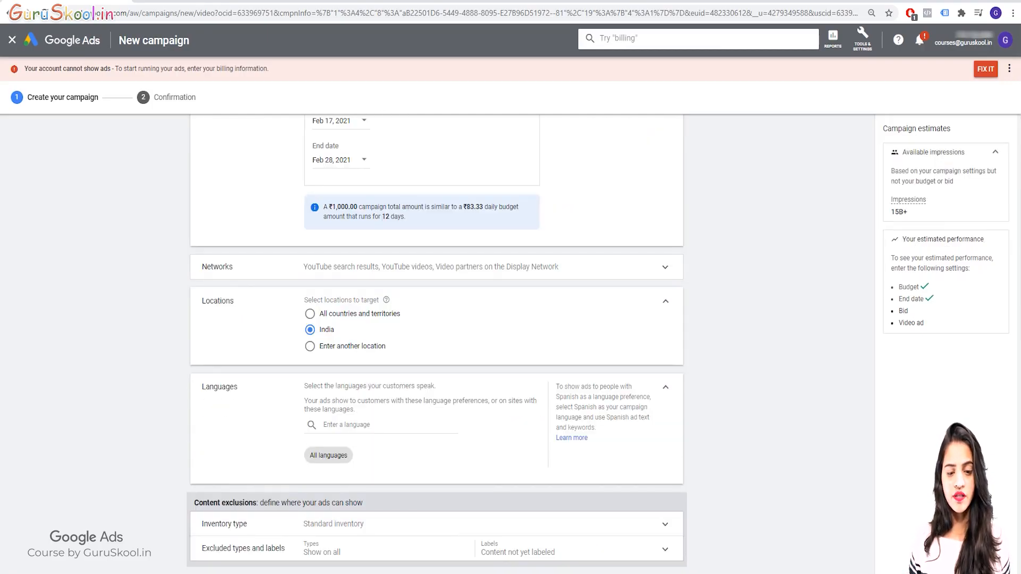
pyautogui.click(431, 267)
pyautogui.click(310, 348)
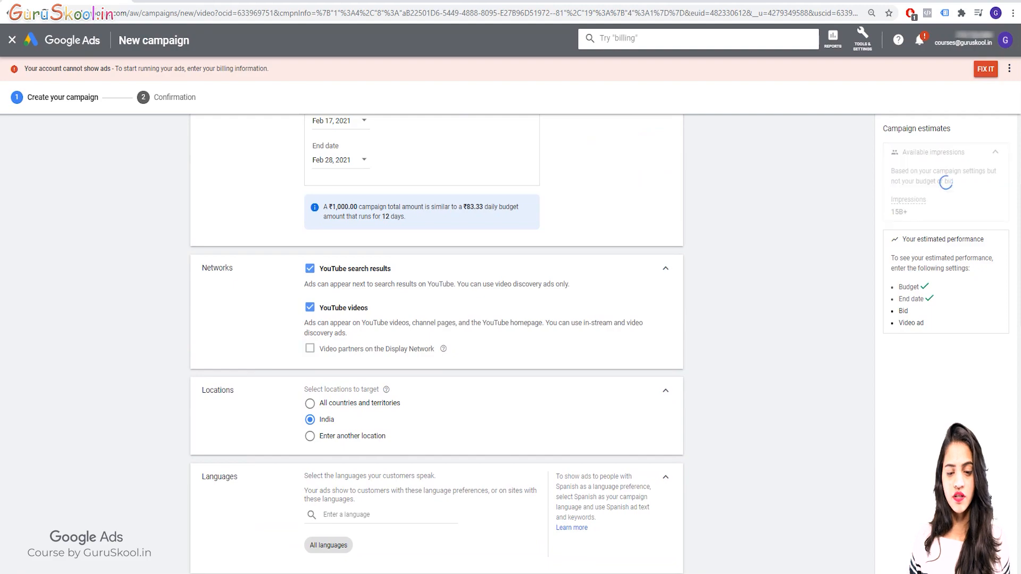
pyautogui.click(665, 268)
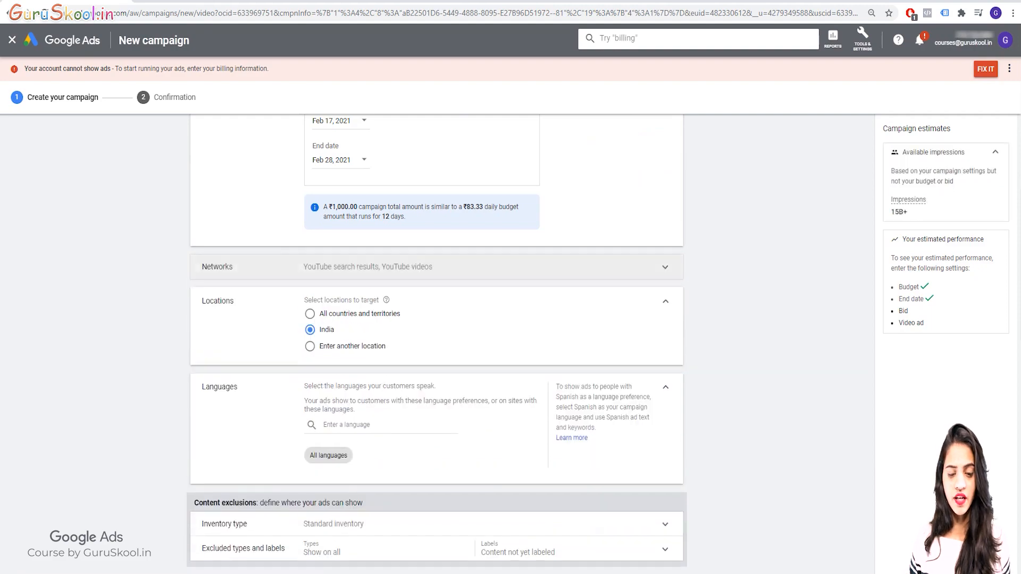
# Choose campaign-specific conversion actions in the additional settings and save Dummy Goal (All Web Site Data) as the selected action
pyautogui.scroll(-3, 436, 372)
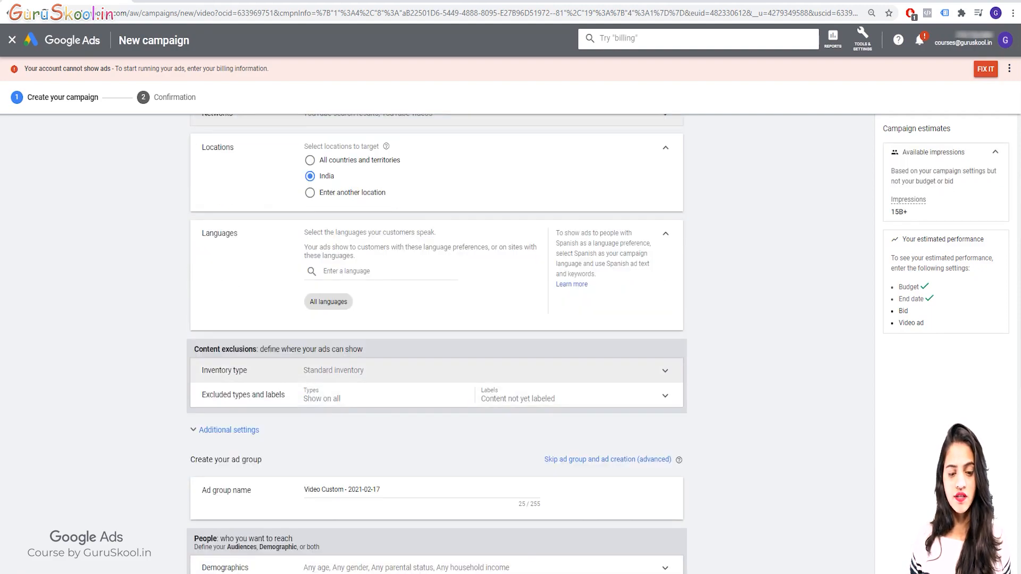
pyautogui.scroll(-3, 436, 373)
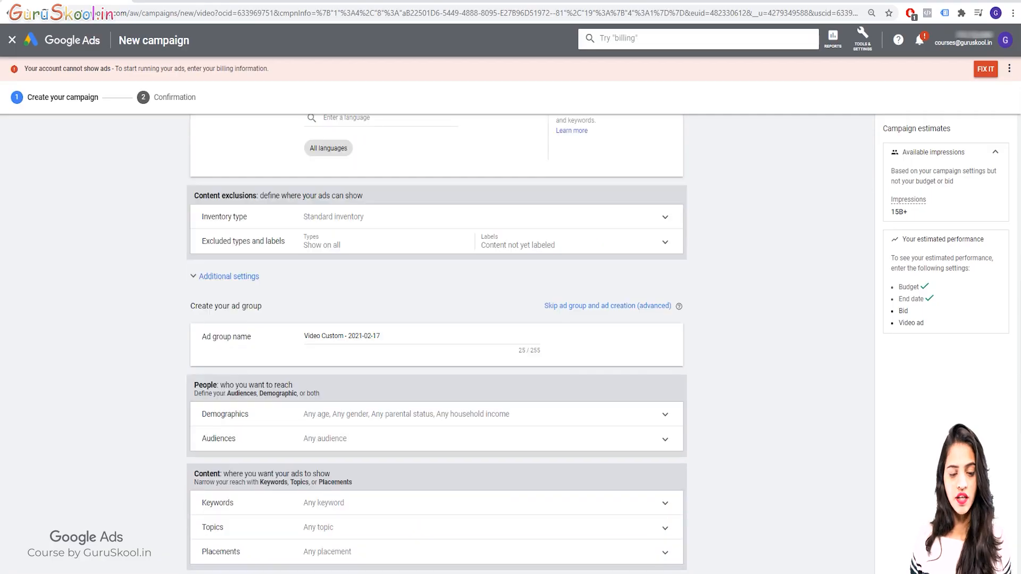
pyautogui.click(193, 276)
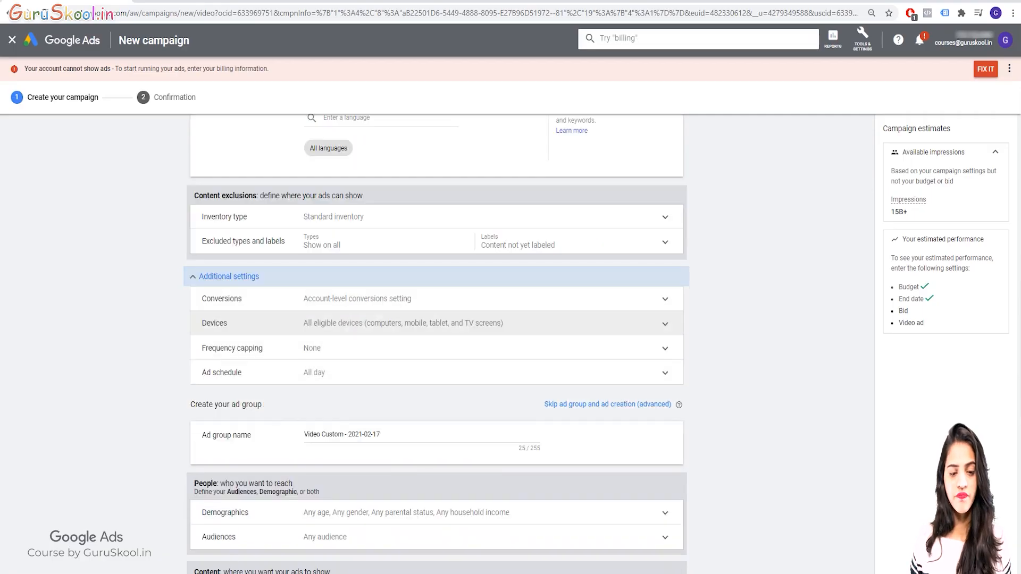
pyautogui.click(436, 298)
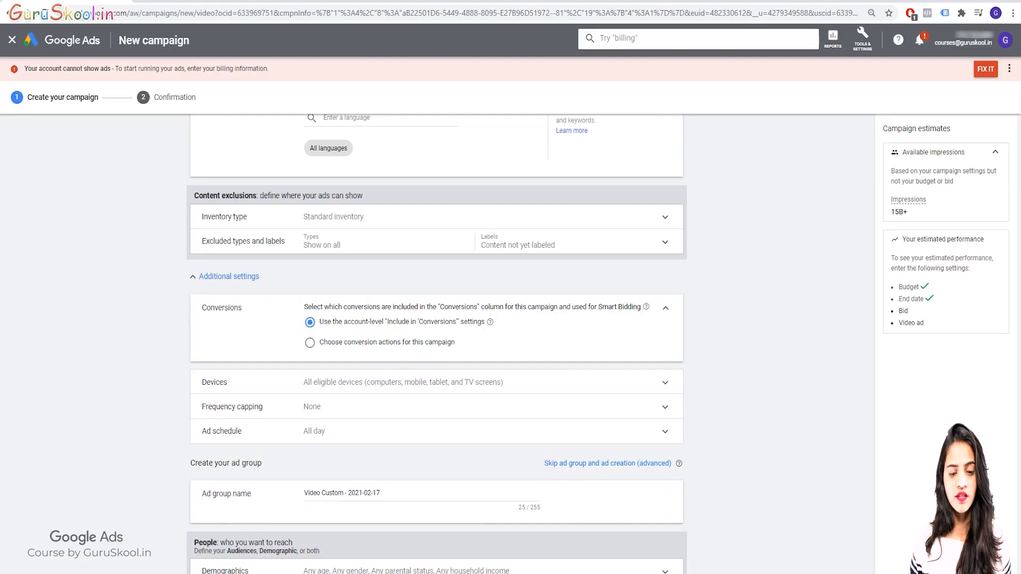
pyautogui.click(310, 343)
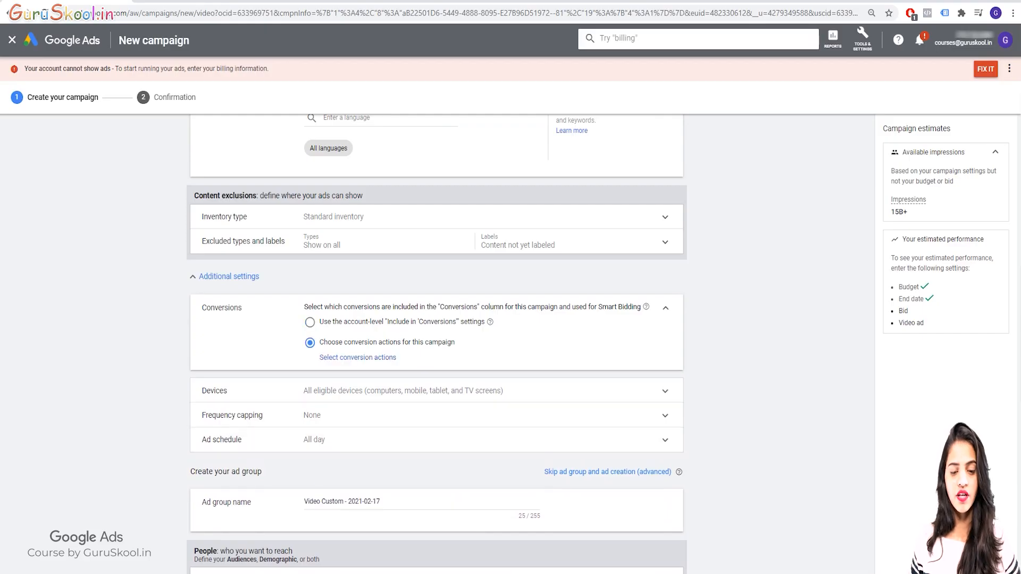
pyautogui.click(357, 357)
pyautogui.click(355, 285)
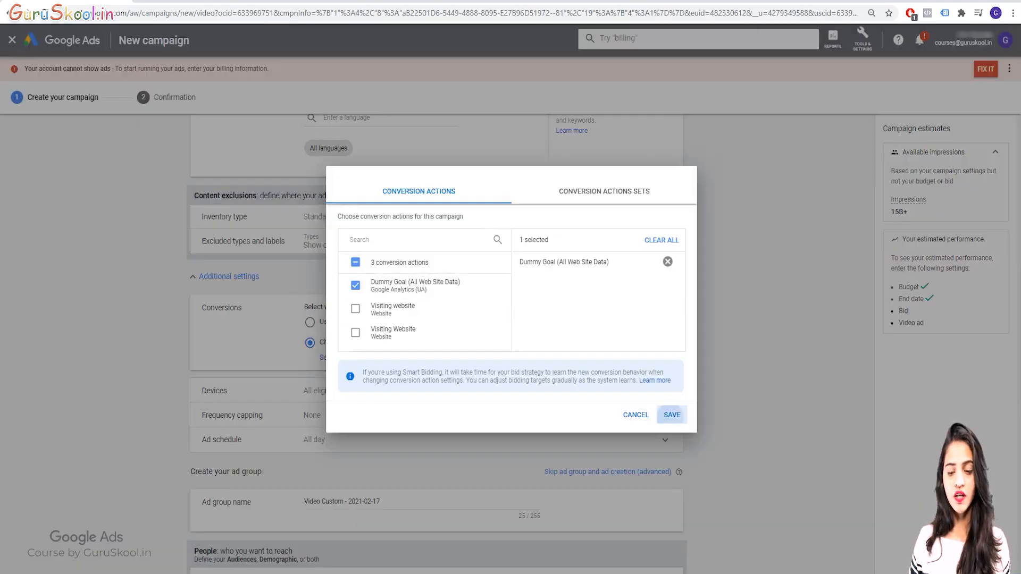
pyautogui.click(671, 415)
# Switch devices to specific targeting with all four device types kept selected, and check the frequency capping options
pyautogui.scroll(-1, 672, 415)
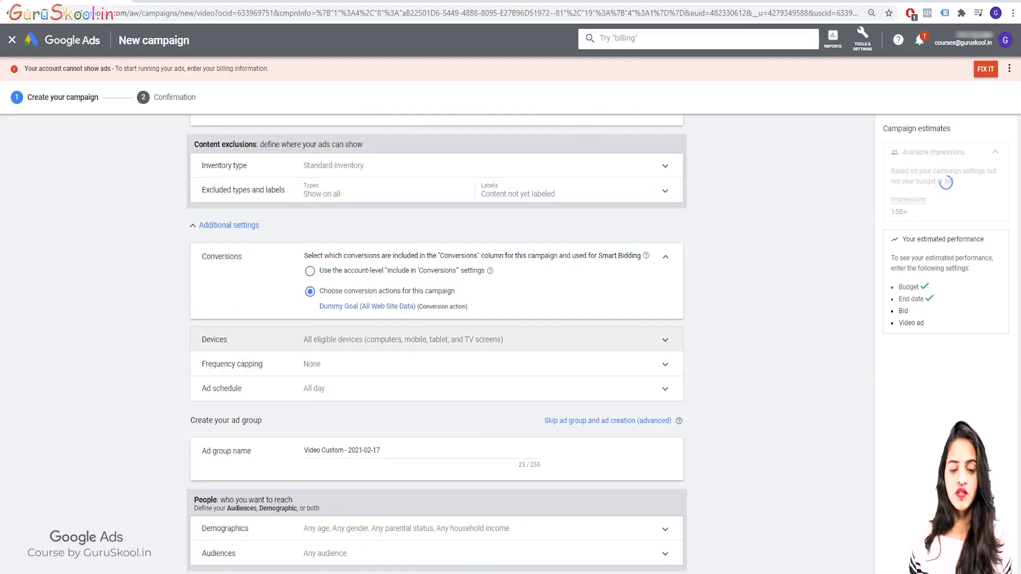
pyautogui.click(403, 340)
pyautogui.click(310, 362)
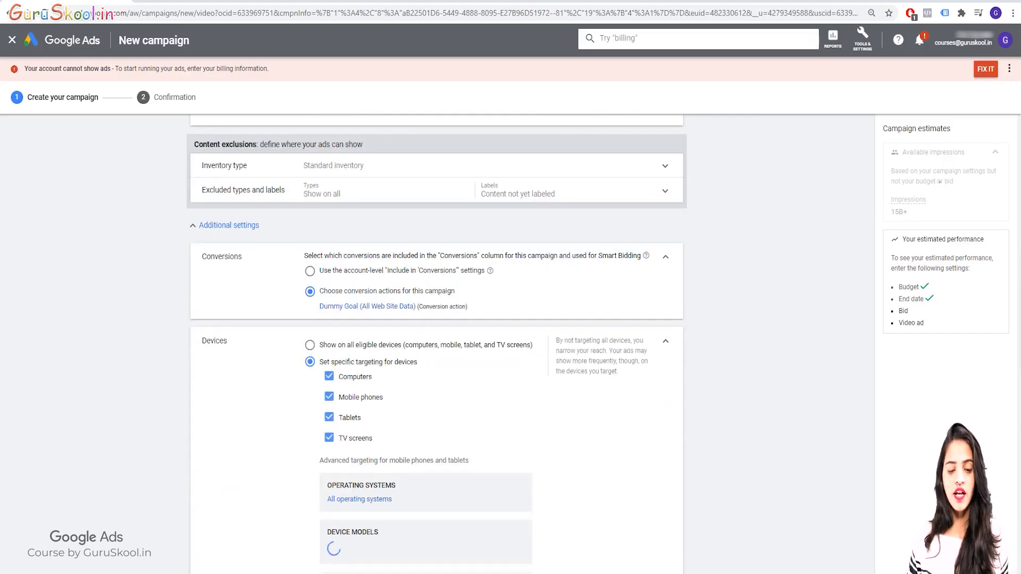
pyautogui.click(665, 341)
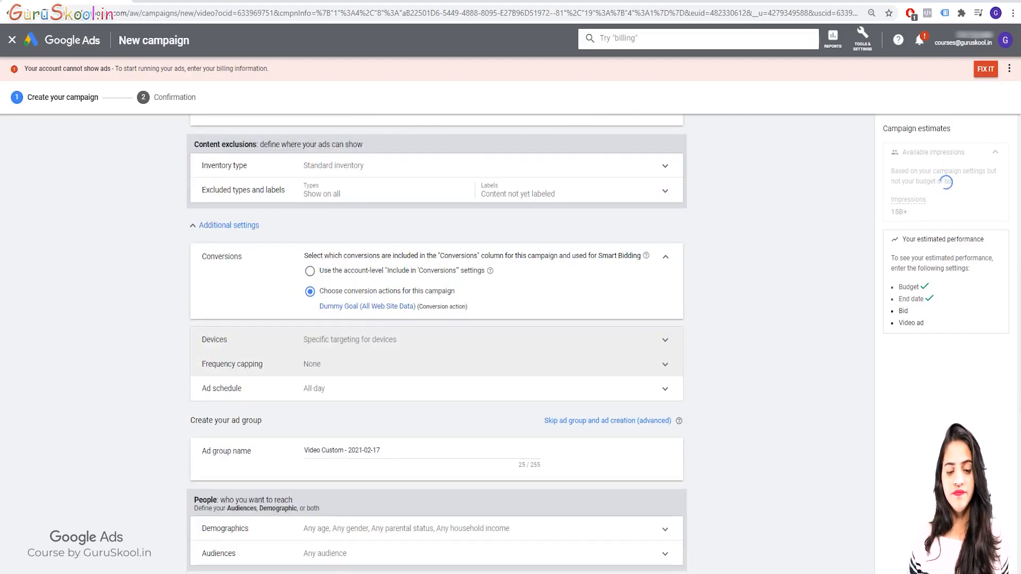
pyautogui.click(665, 371)
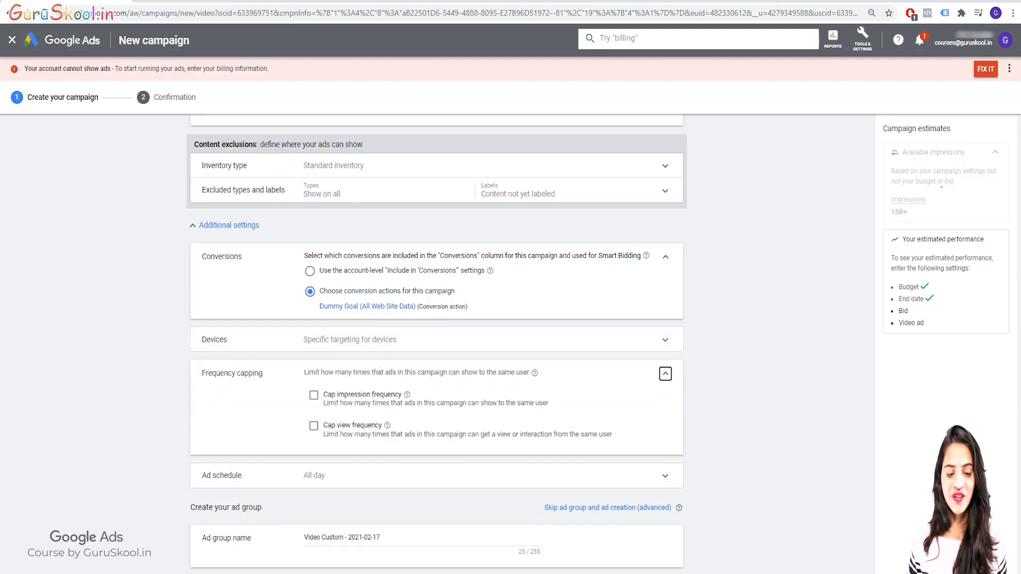
pyautogui.click(665, 373)
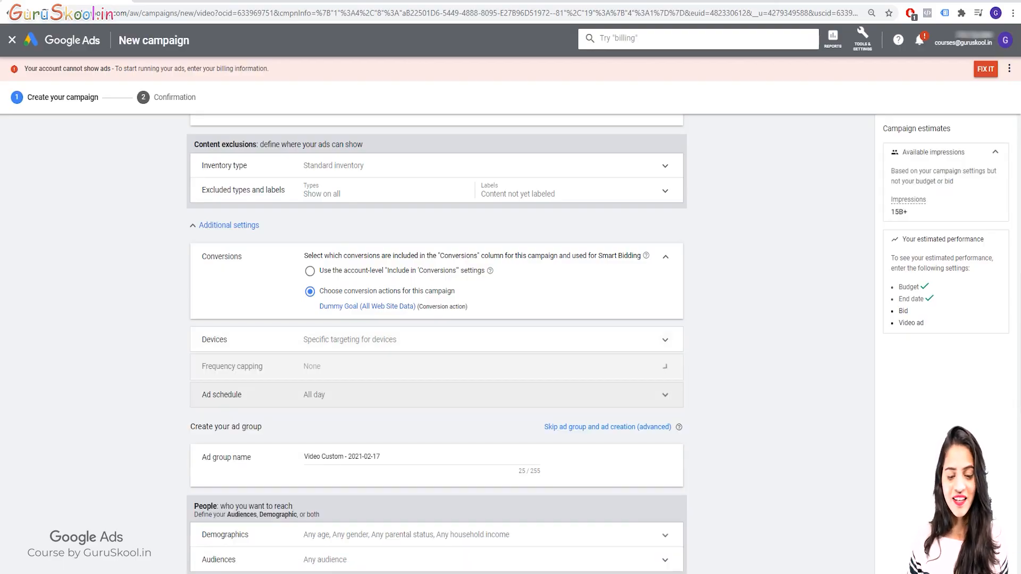
# Limit the campaign's ad schedule to Mondays - Fridays with a start time of 9:00 AM
pyautogui.click(665, 388)
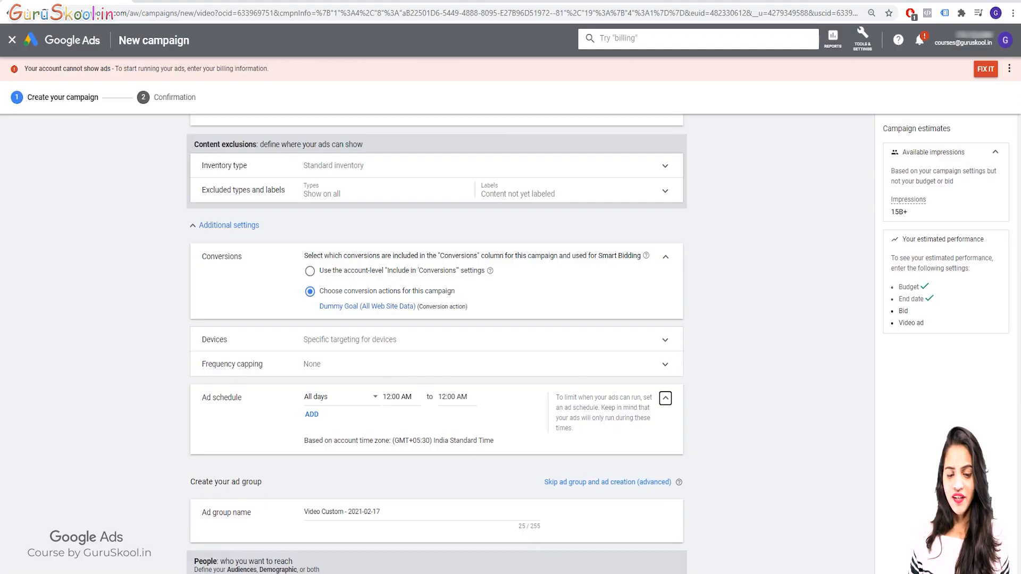
pyautogui.click(342, 397)
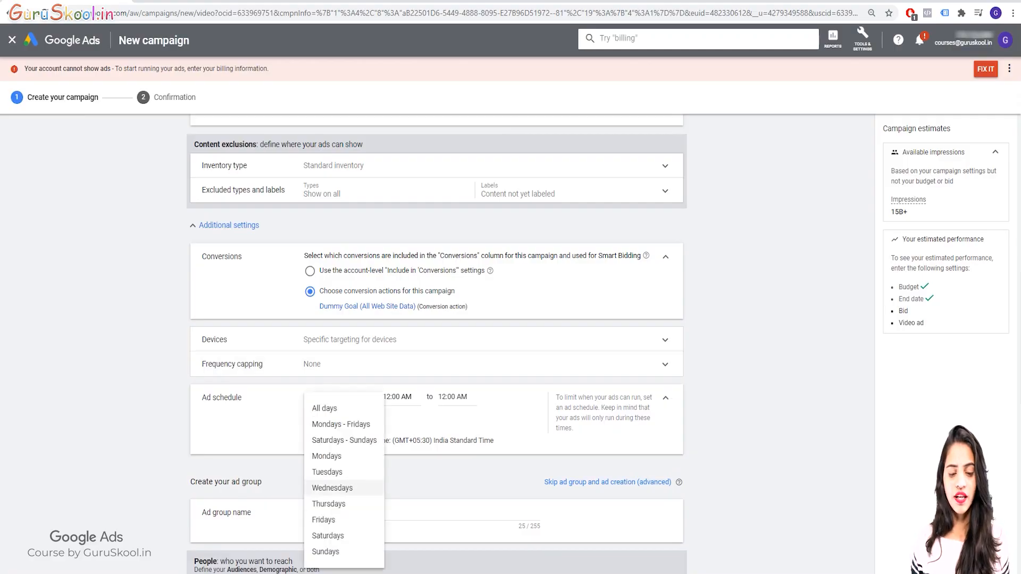
pyautogui.click(340, 423)
pyautogui.click(398, 397)
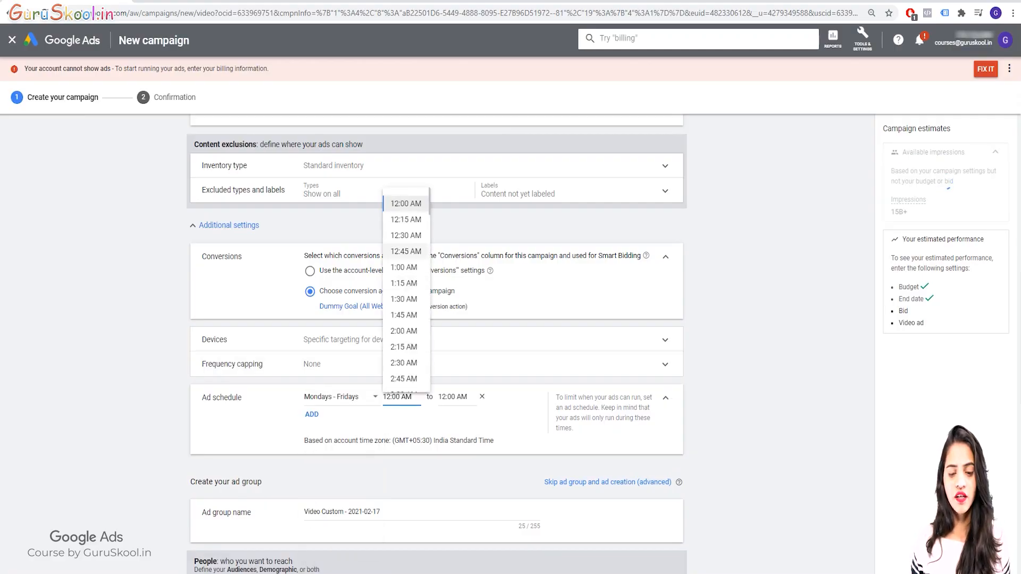
pyautogui.scroll(-4, 398, 397)
pyautogui.scroll(-8, 405, 232)
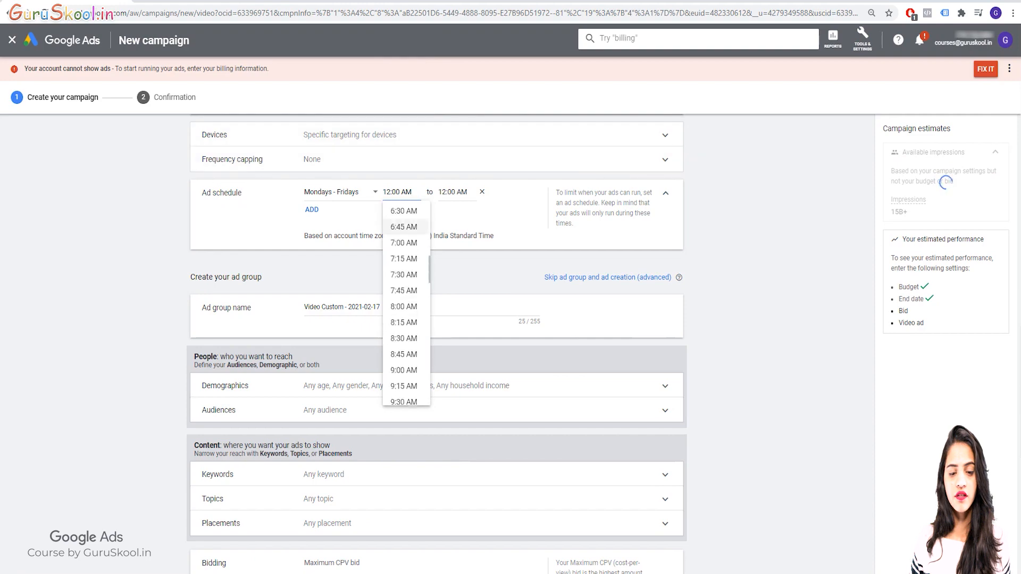
pyautogui.scroll(-2, 404, 310)
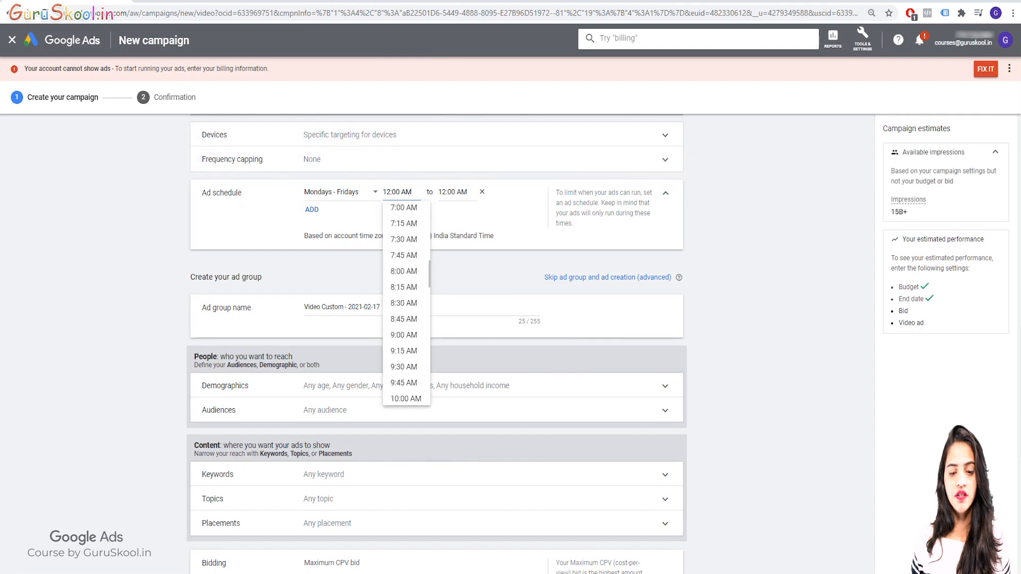
pyautogui.click(404, 278)
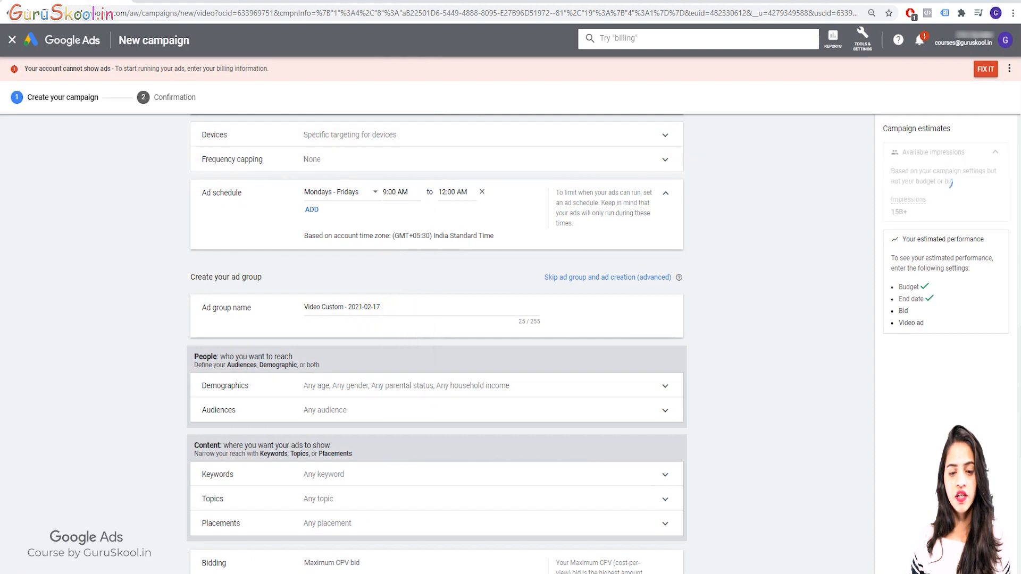
# Set the end time of the Mondays - Fridays ad schedule to 6:00 PM
pyautogui.click(439, 192)
pyautogui.scroll(-16, 459, 312)
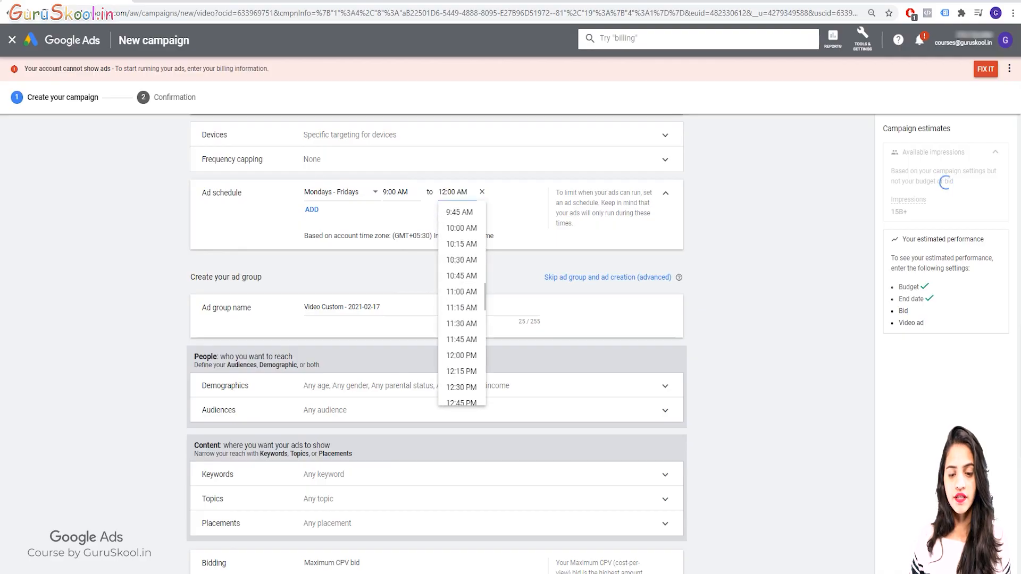
pyautogui.scroll(-3, 459, 314)
pyautogui.scroll(-1, 459, 315)
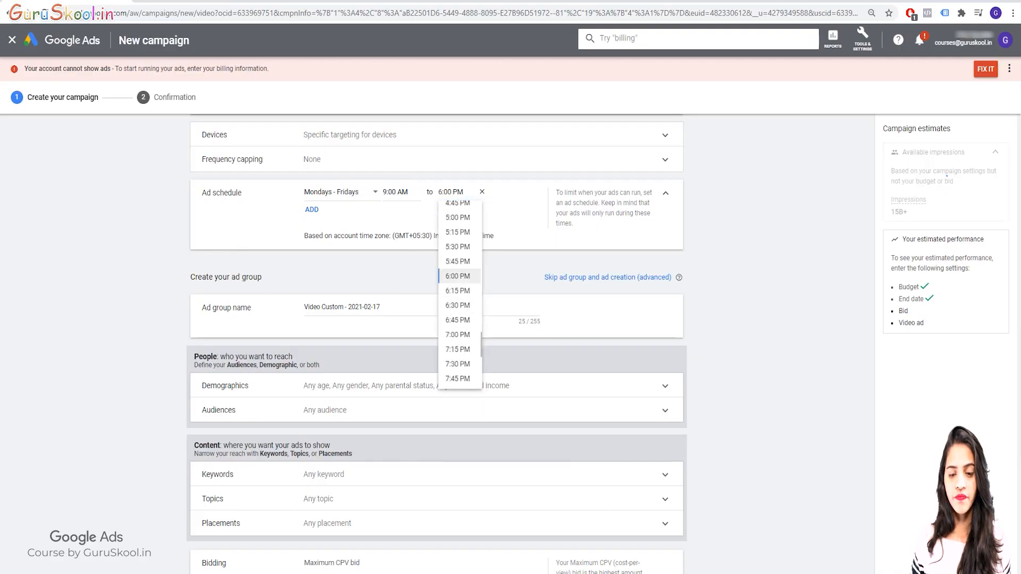
pyautogui.click(459, 314)
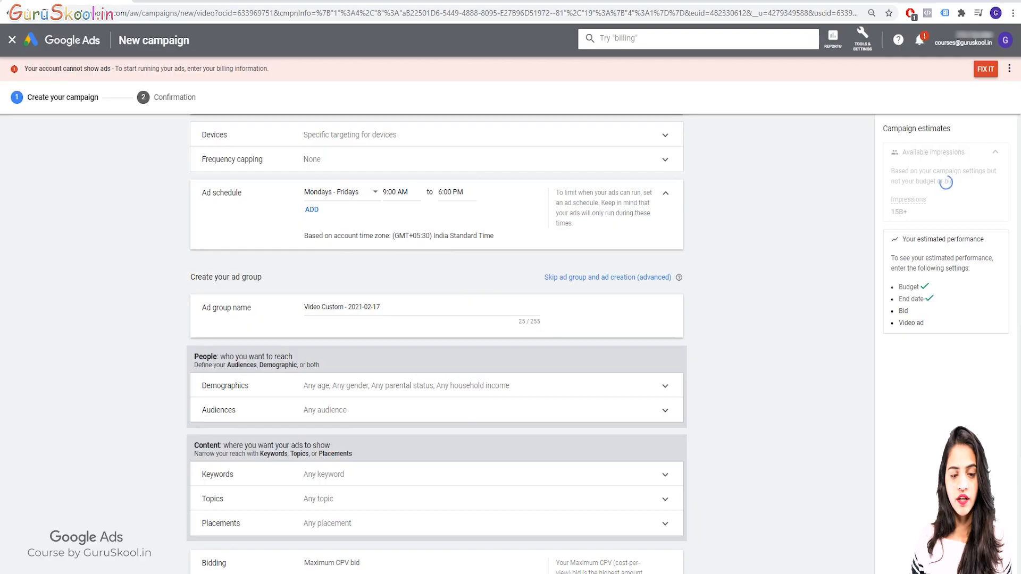
# Rename the ad group as "VD- New"
pyautogui.click(342, 307)
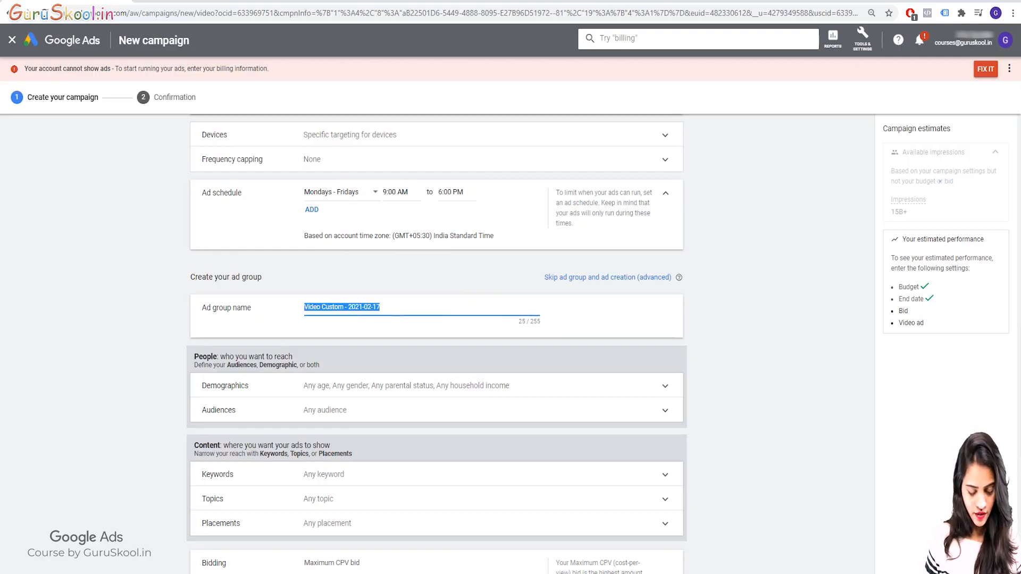
pyautogui.write('VD- ')
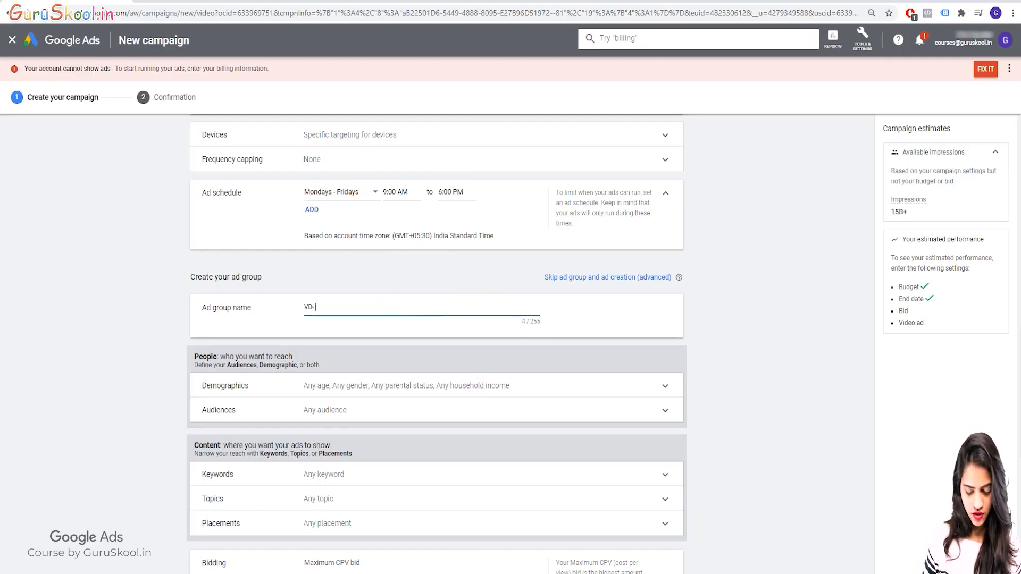
pyautogui.write('New')
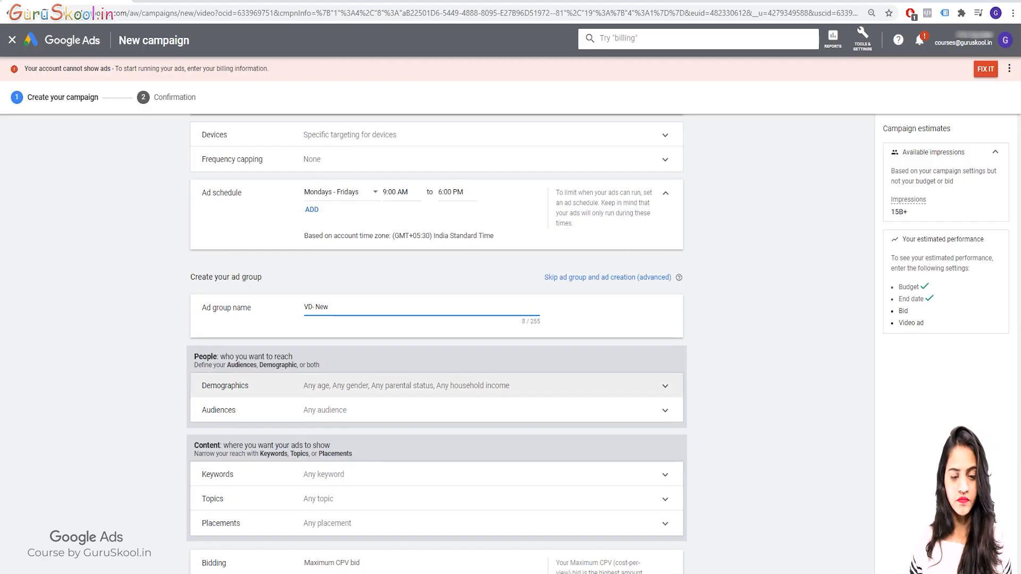
# Target the custom audience Beauty (new) for the ad group and collapse the audience settings
pyautogui.click(340, 410)
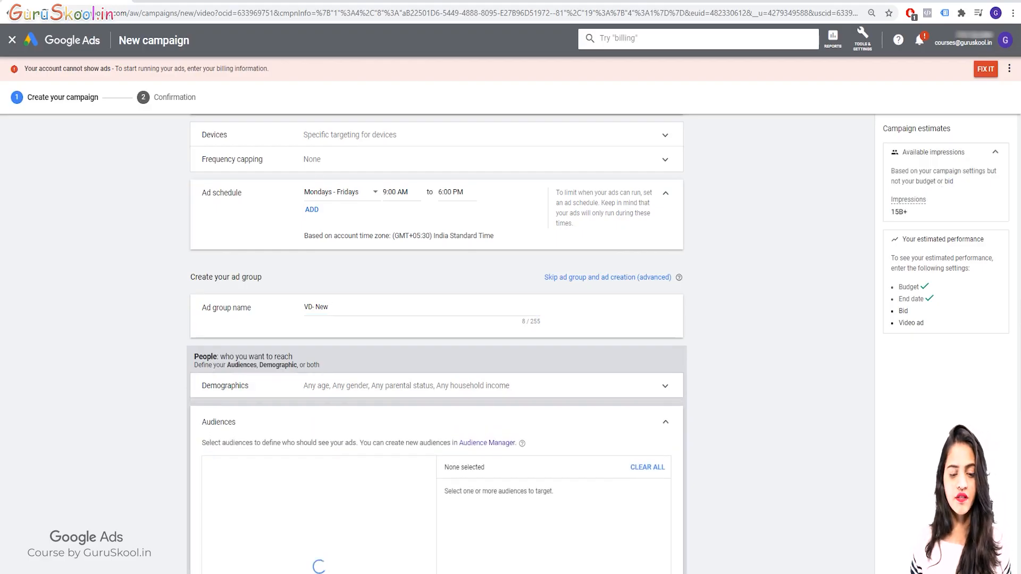
pyautogui.scroll(-3, 340, 410)
pyautogui.click(276, 314)
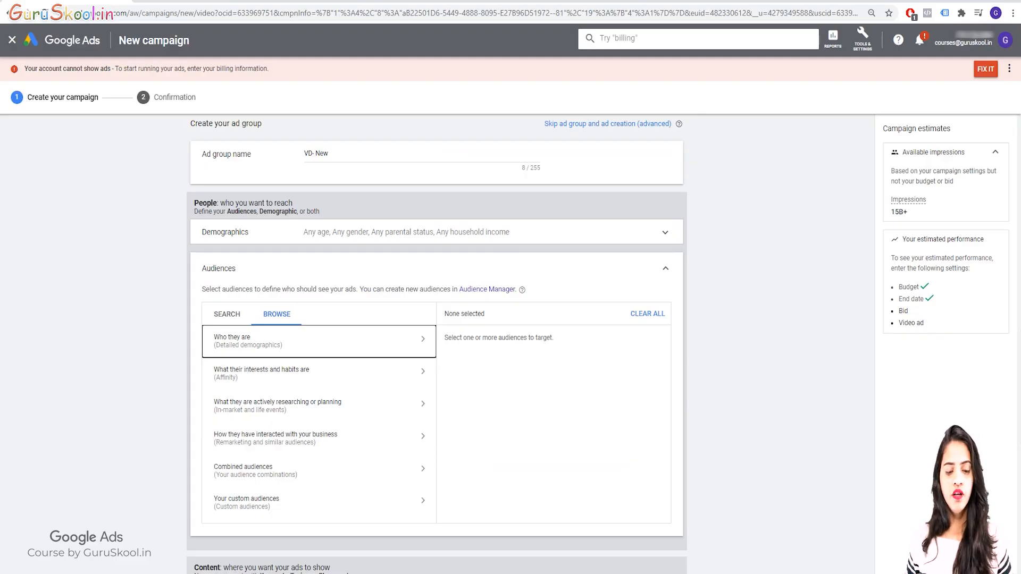
pyautogui.click(319, 502)
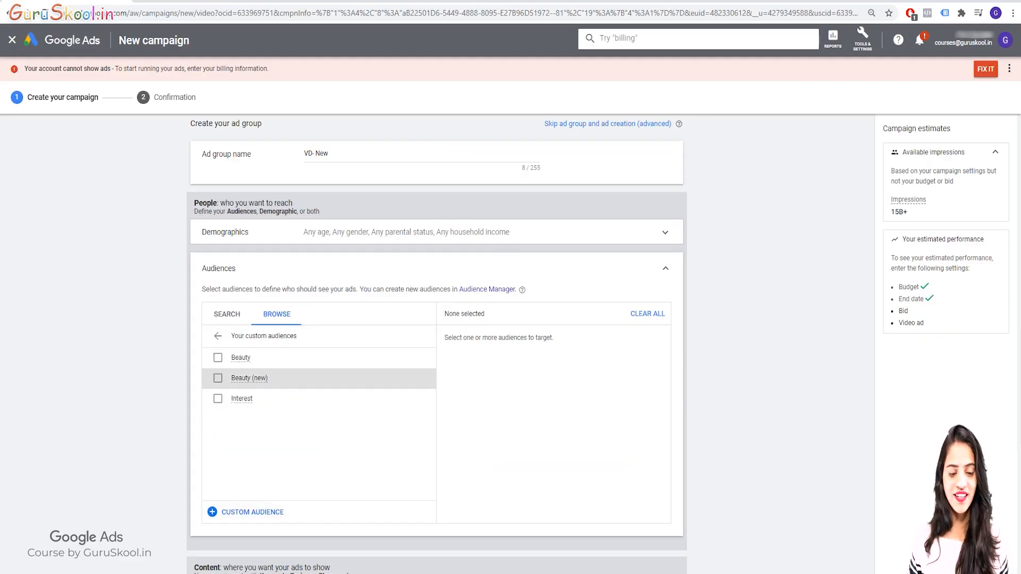
pyautogui.click(242, 378)
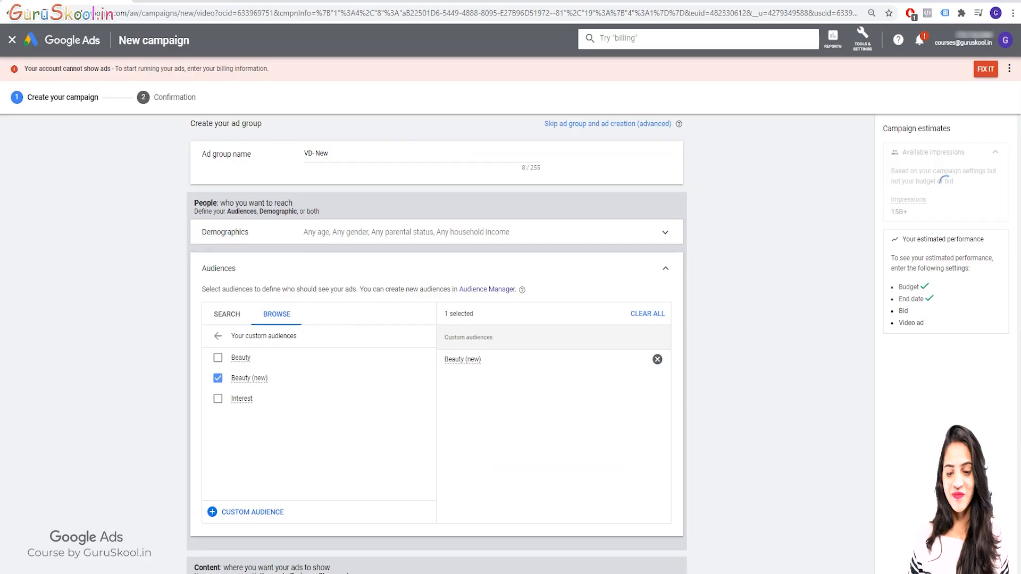
pyautogui.click(665, 268)
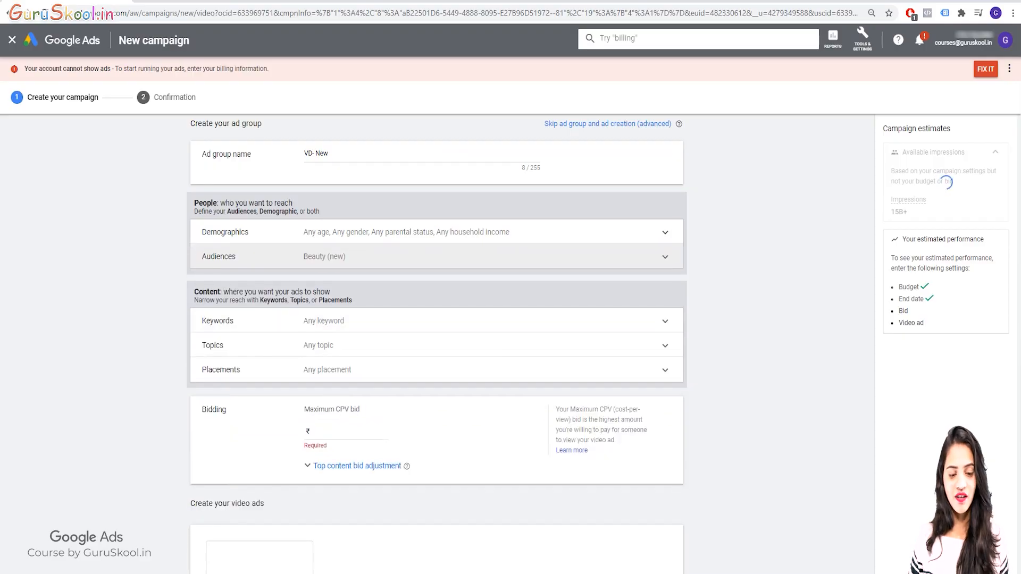
# Set the ad group's maximum CPV bid to ₹0.10
pyautogui.scroll(-2, 940, 181)
pyautogui.click(382, 329)
pyautogui.write('0.10')
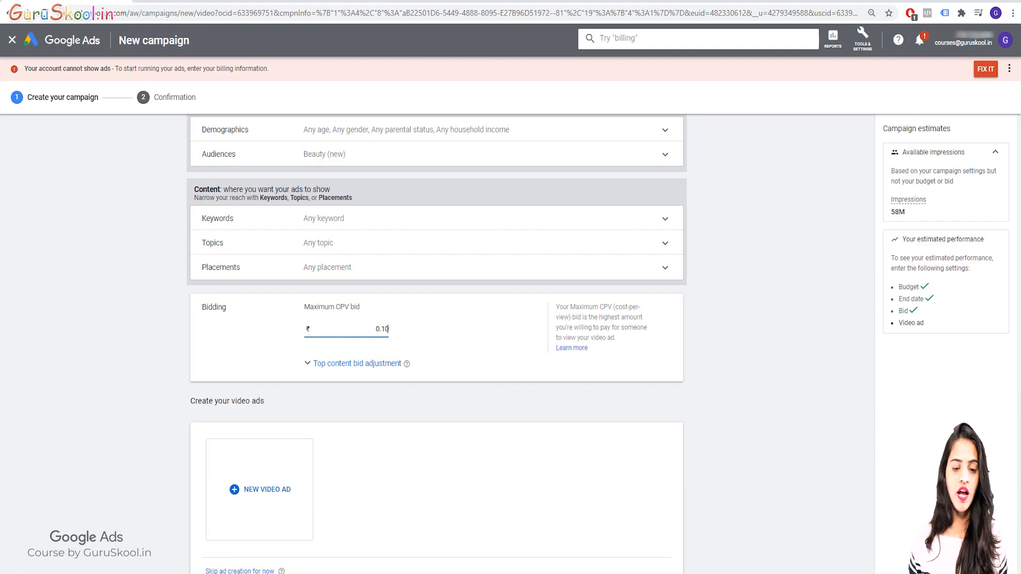
# Start a new video ad with the Video discovery ad type, and open a new browser tab
pyautogui.scroll(-3, 262, 335)
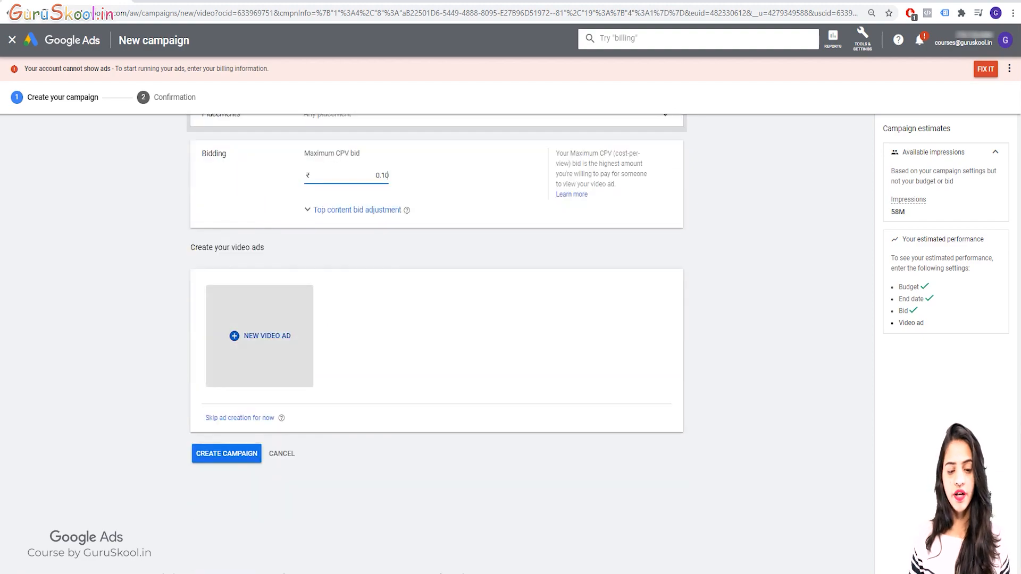
pyautogui.click(263, 335)
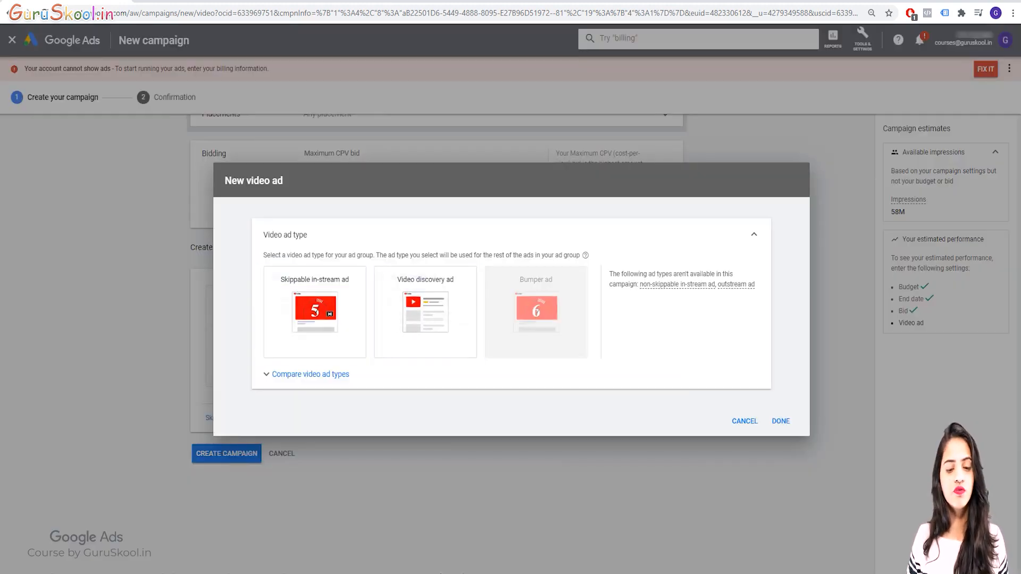
pyautogui.click(420, 303)
pyautogui.hotkey('ctrl', 't')
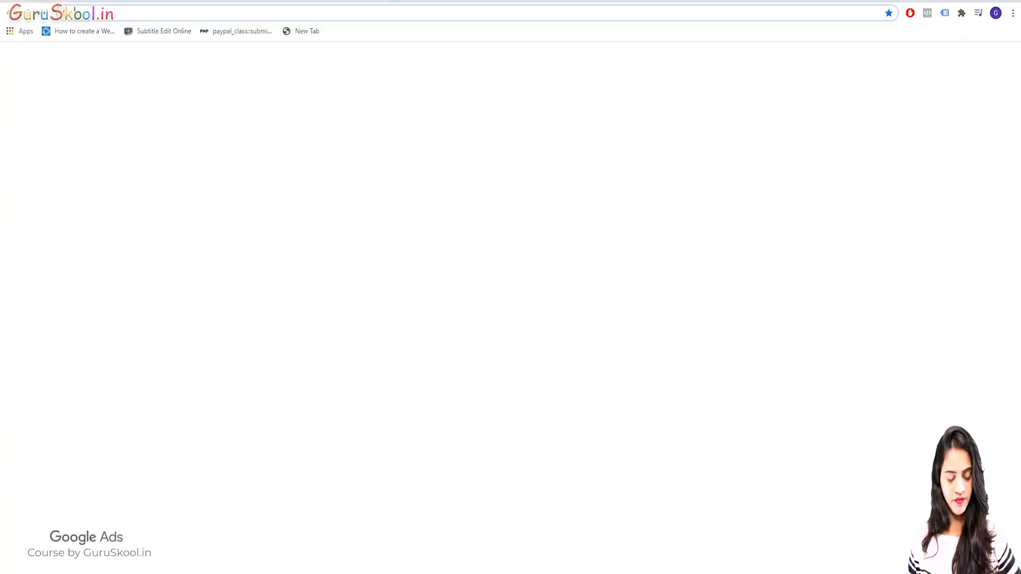
pyautogui.write('du')
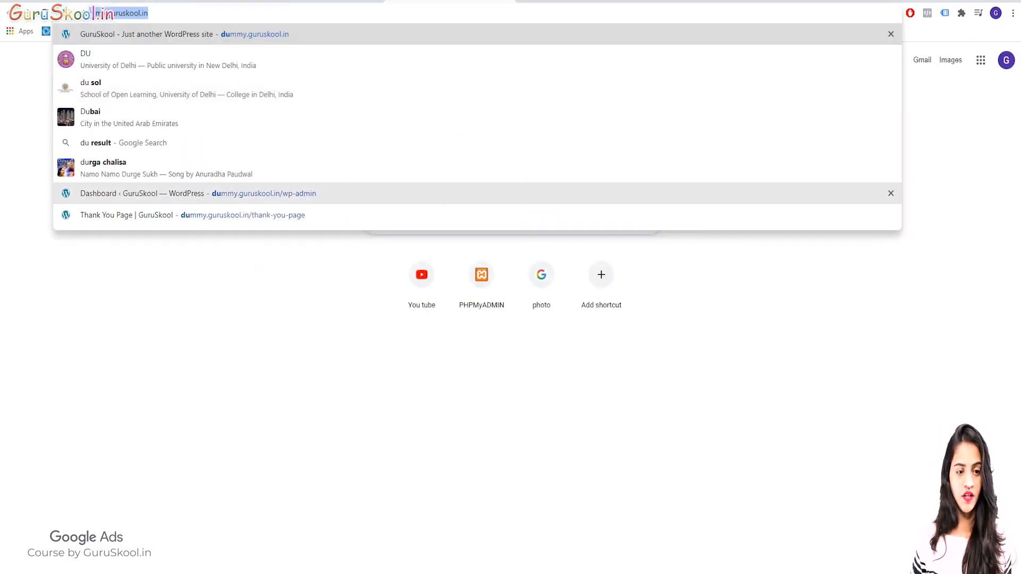
pyautogui.press('Return')
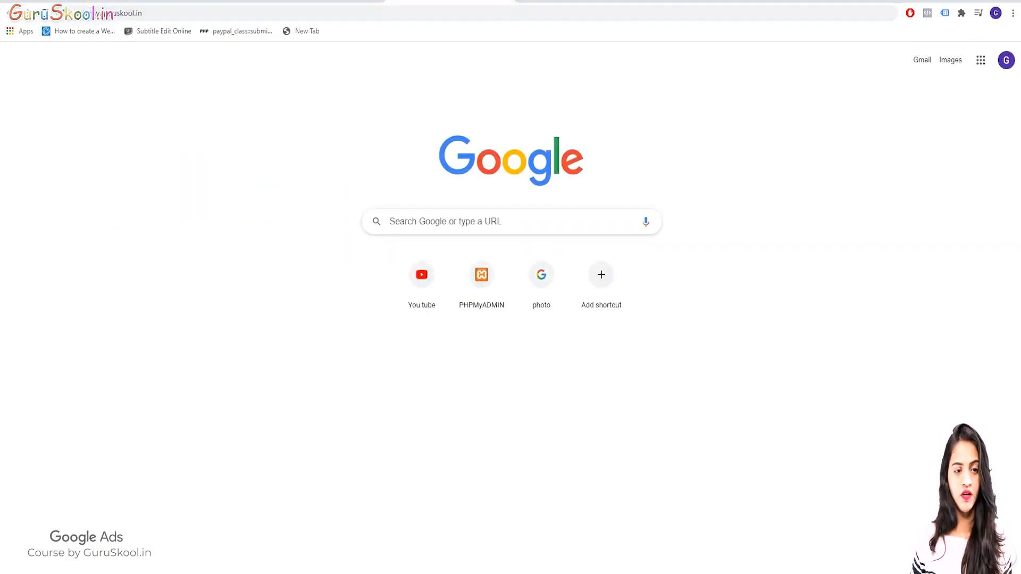
pyautogui.click(97, 13)
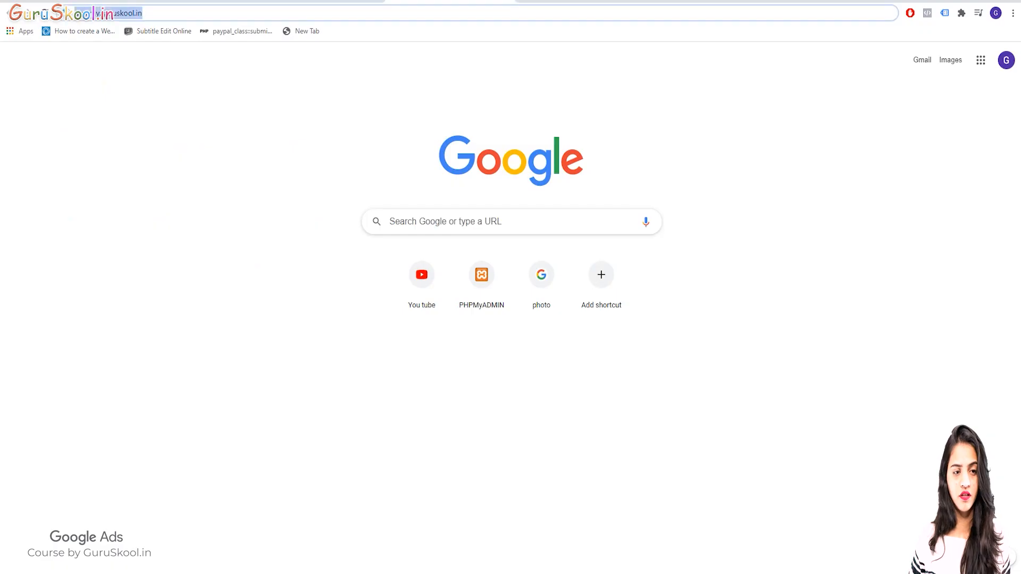
# Open YouTube and get the shareable link of the channel's uploaded video "Microsoft Excel Course by GuruSkool in"
pyautogui.click(421, 276)
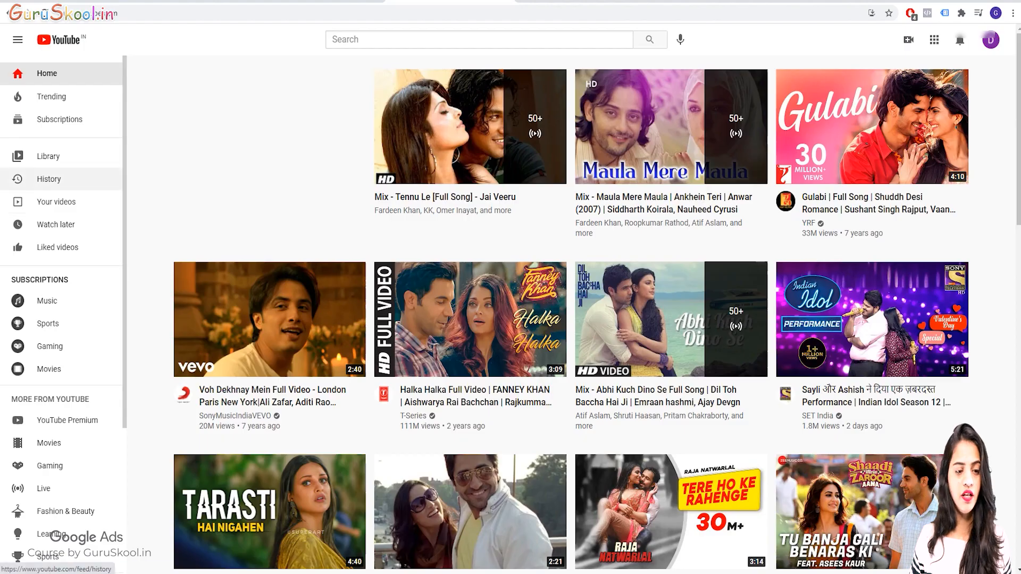
pyautogui.click(56, 202)
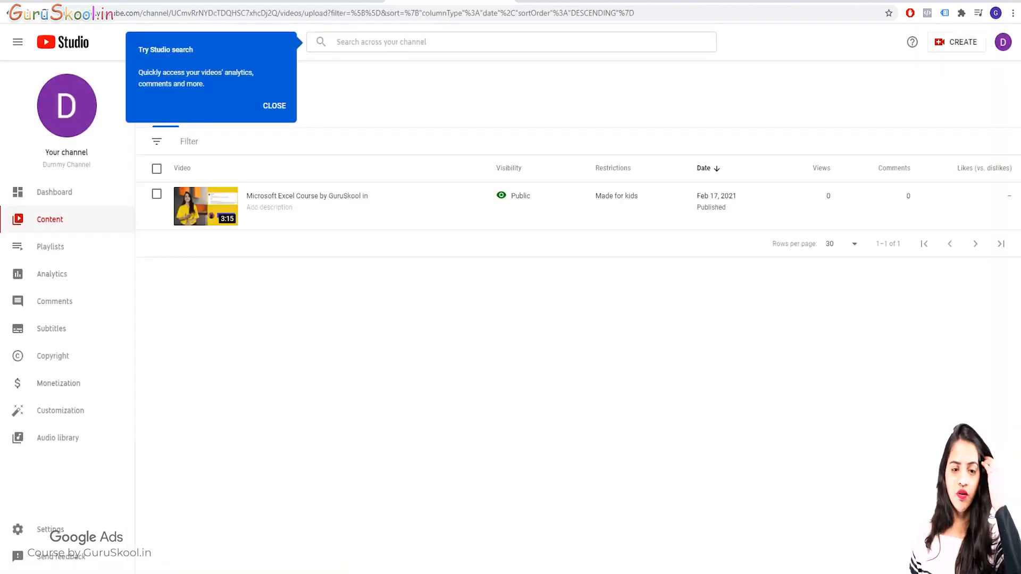
pyautogui.click(359, 206)
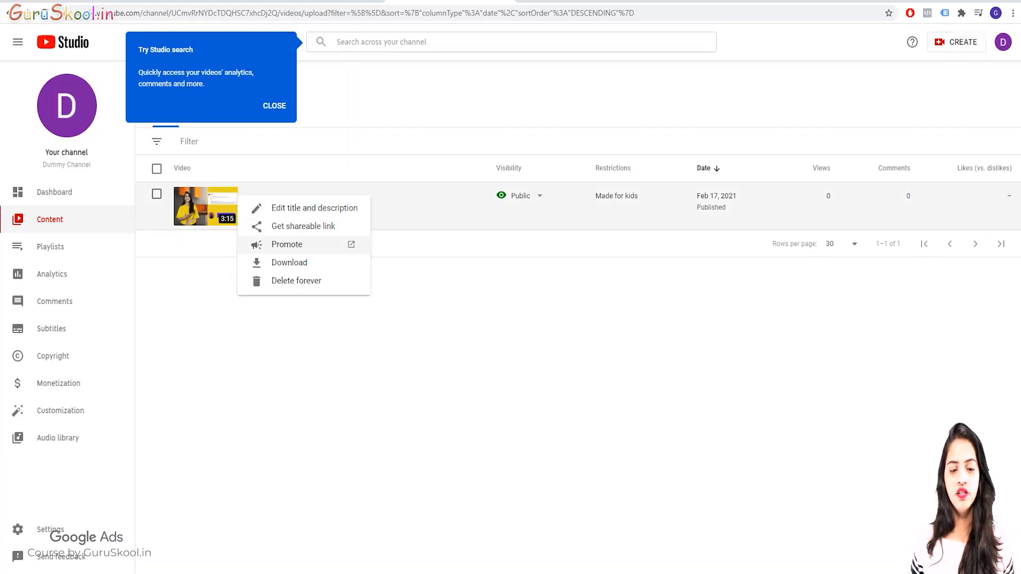
pyautogui.click(303, 227)
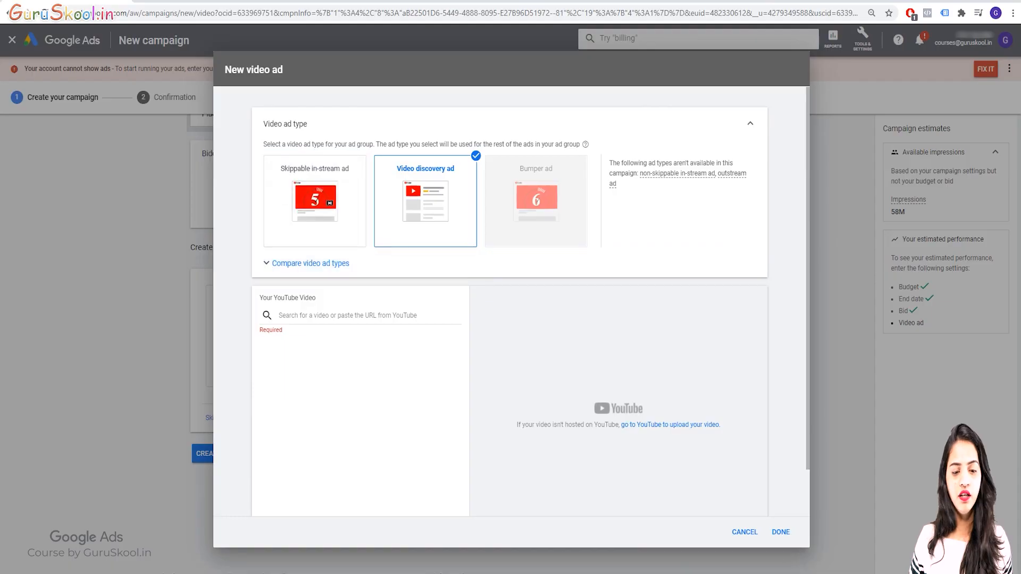
# Back in Google Ads, paste the copied link as the ad's YouTube video, try the alternative thumbnails and keep the fourth one
pyautogui.click(347, 316)
pyautogui.hotkey('ctrl', 'v')
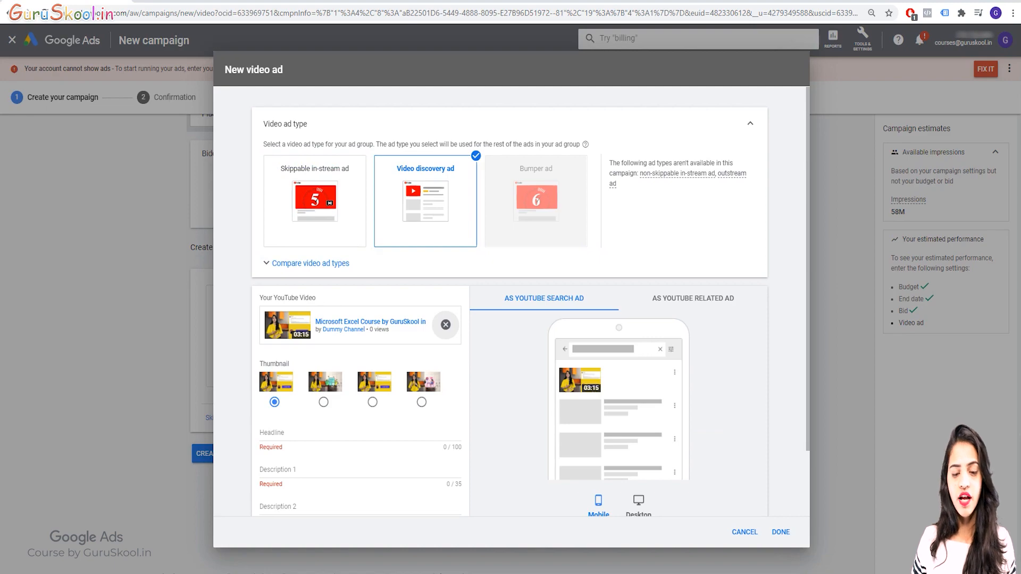
pyautogui.click(323, 402)
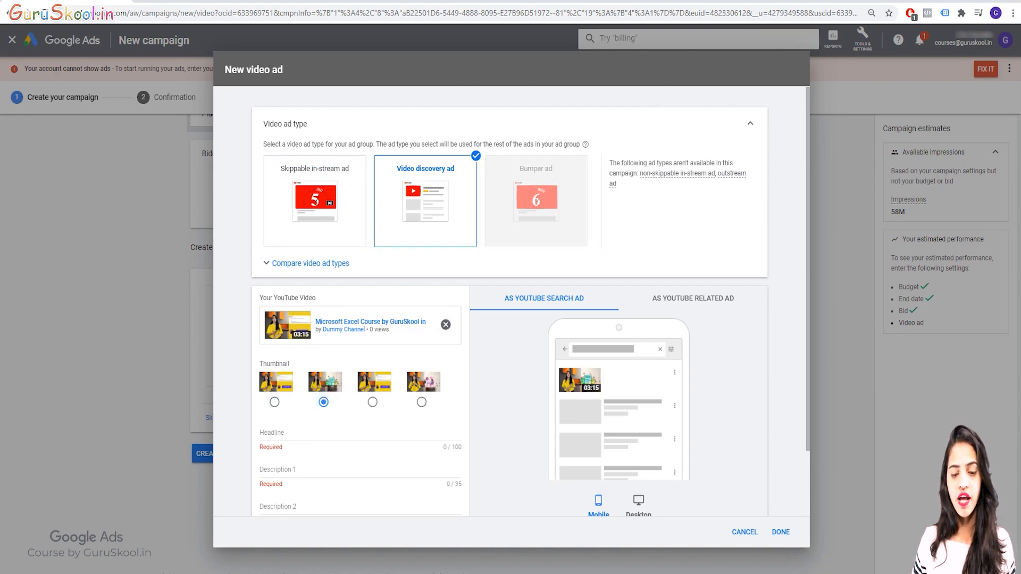
pyautogui.click(373, 402)
pyautogui.click(421, 402)
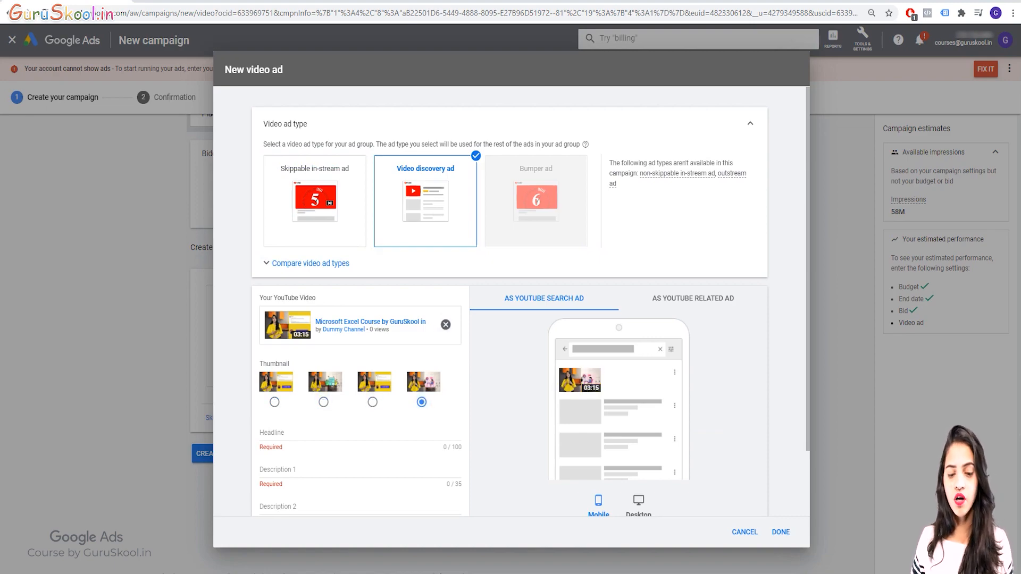
# Enter "Purchase as soon as possible" as the video ad's headline
pyautogui.scroll(-2, 512, 302)
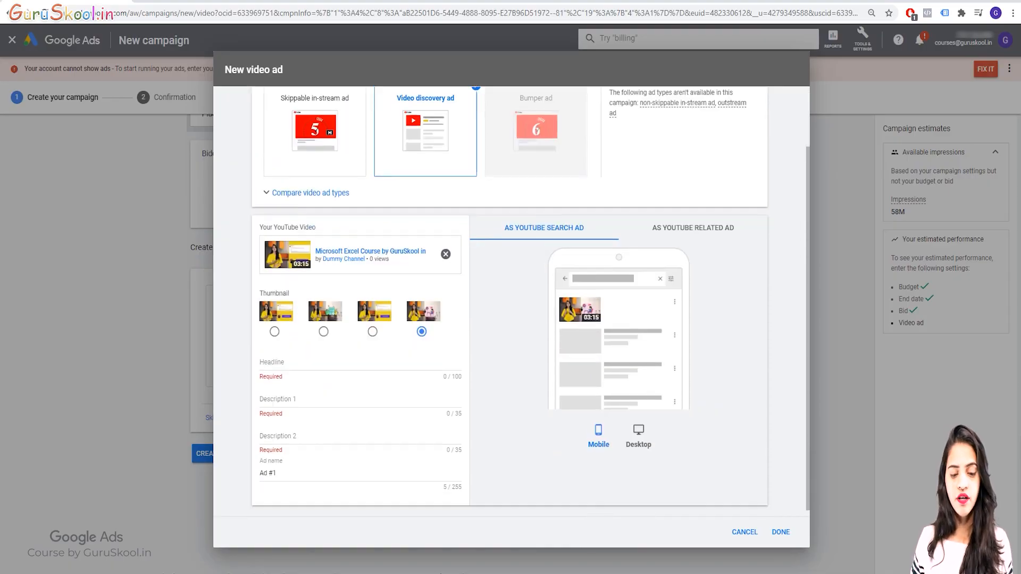
pyautogui.click(360, 356)
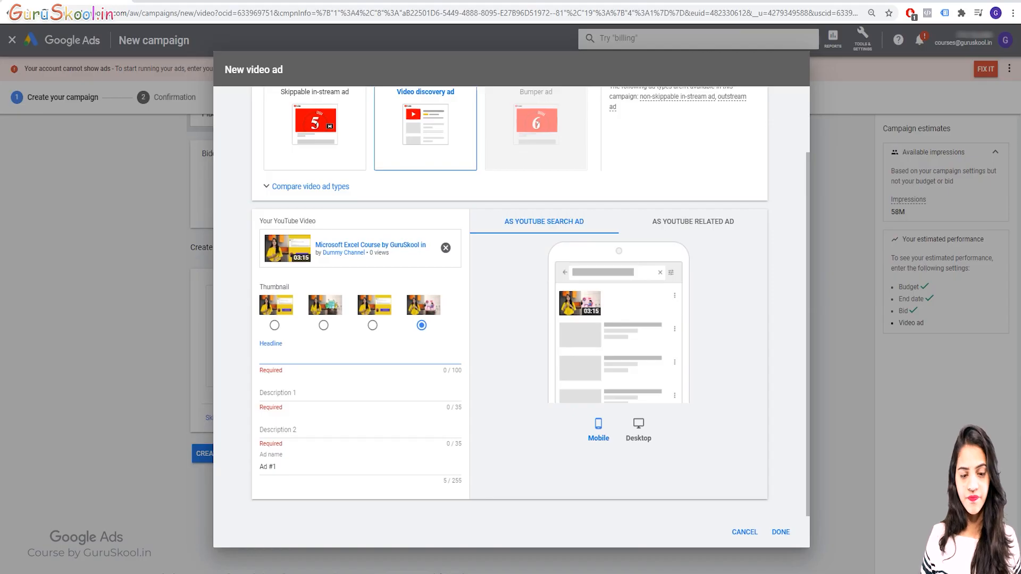
pyautogui.write('Pu')
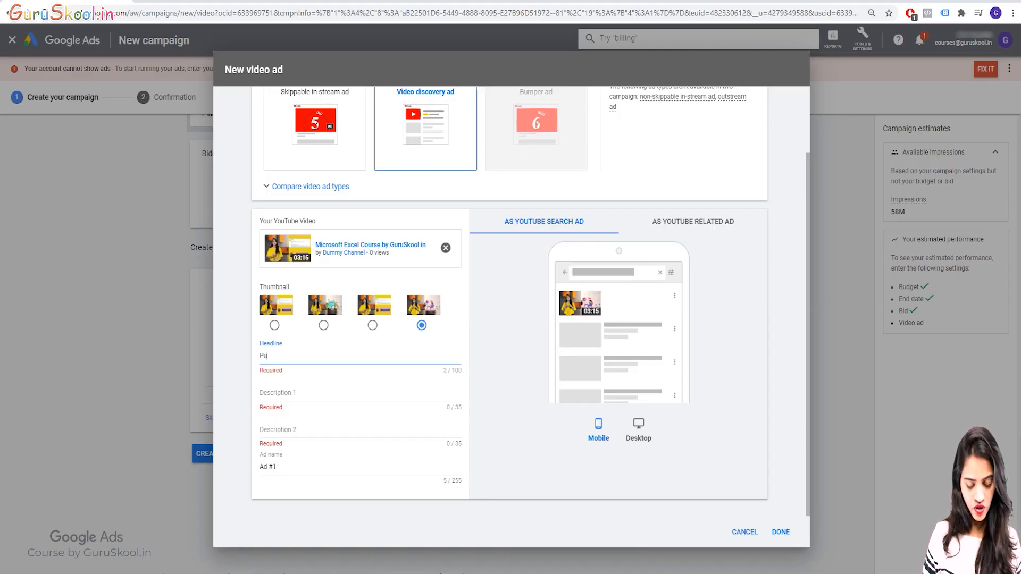
pyautogui.write('rchase ')
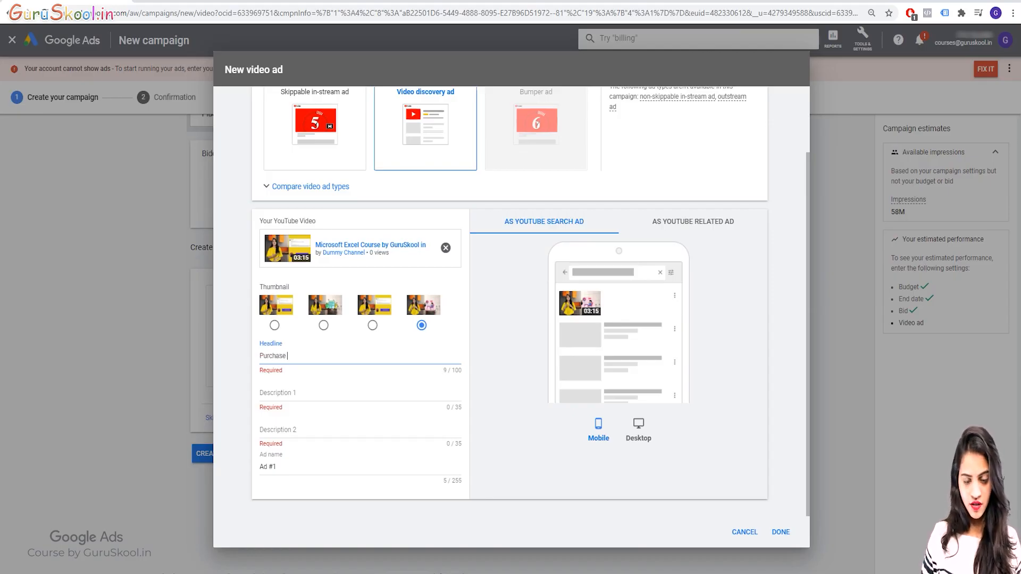
pyautogui.write('as soons')
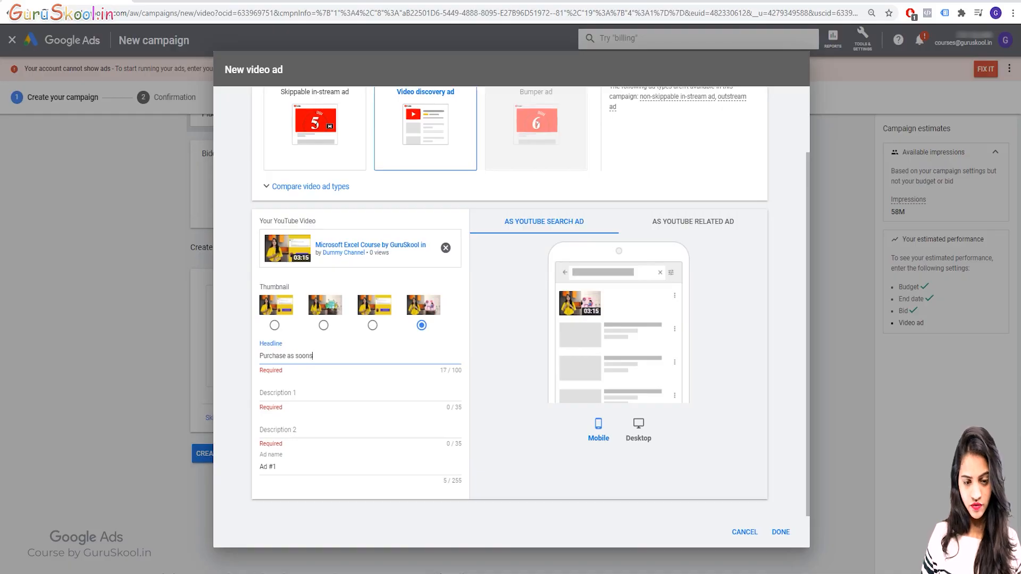
pyautogui.press('BackSpace')
pyautogui.write('as p')
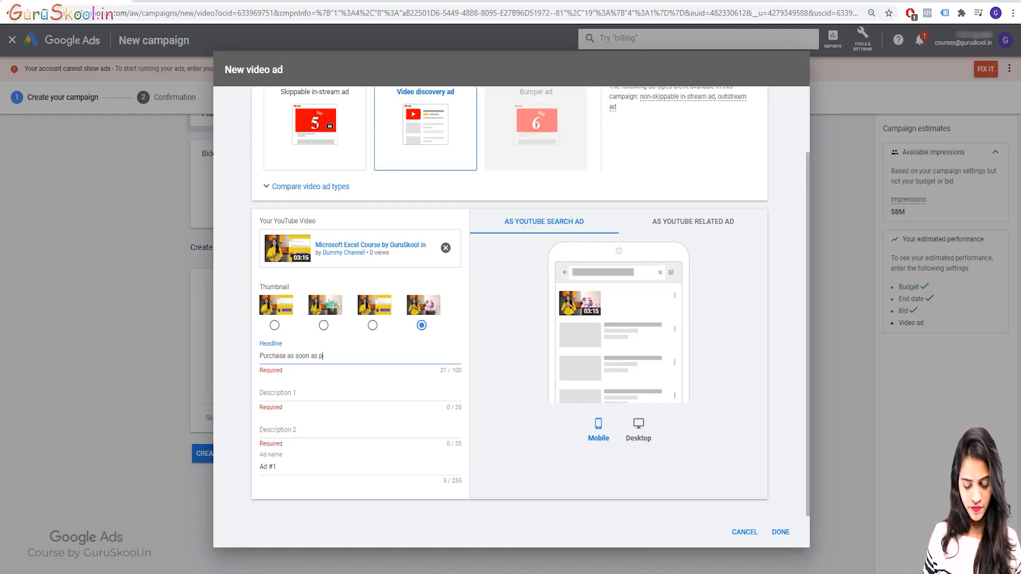
pyautogui.write('ossoble')
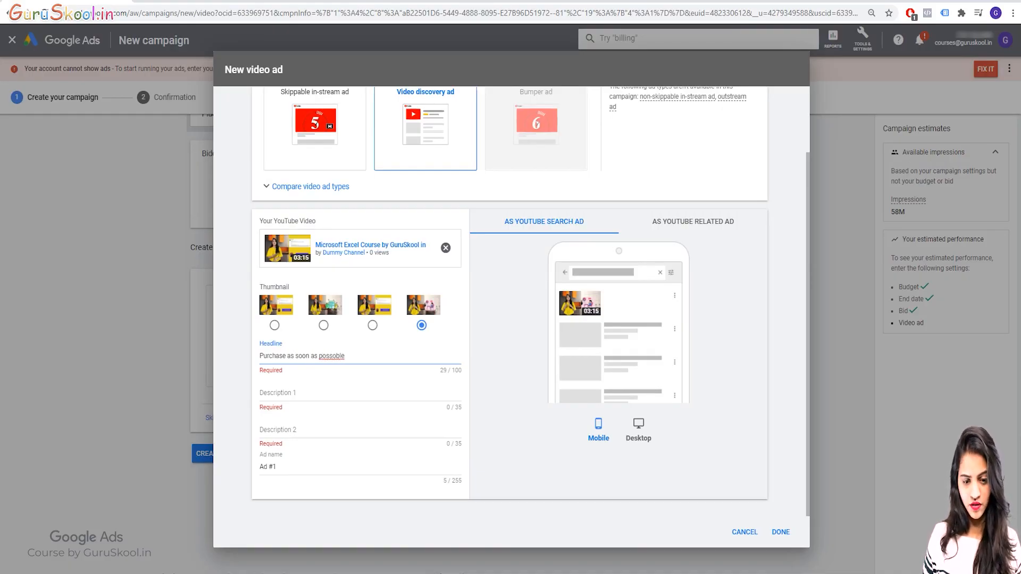
pyautogui.press('BackSpace')
pyautogui.press('BackSpace')
pyautogui.press('BackSpace')
pyautogui.press('BackSpace')
pyautogui.press('BackSpace')
pyautogui.write('ible')
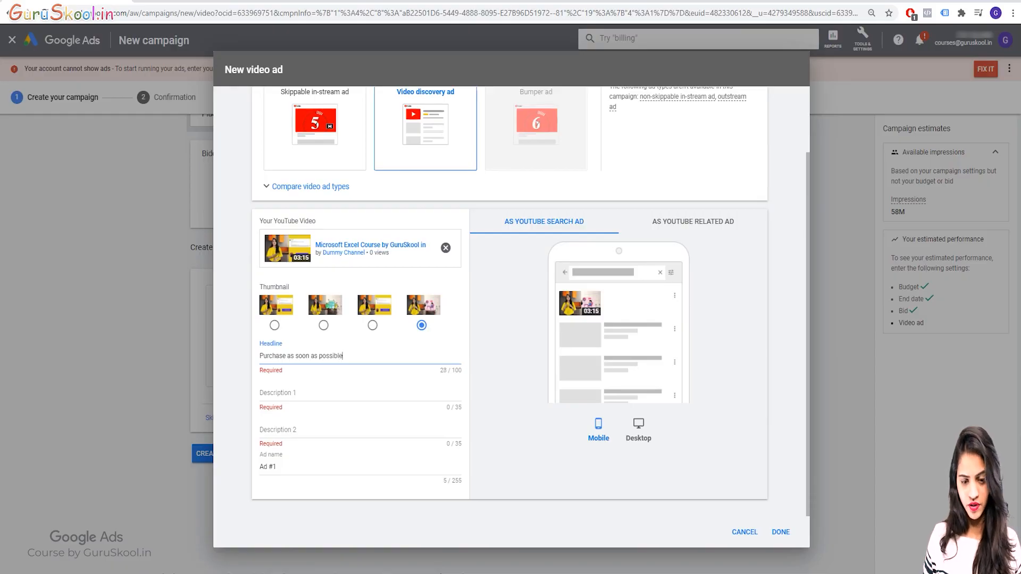
# Fill in the ad's descriptions: "Limited time offer" as Description 1 and "Best quality" as Description 2
pyautogui.press('Tab')
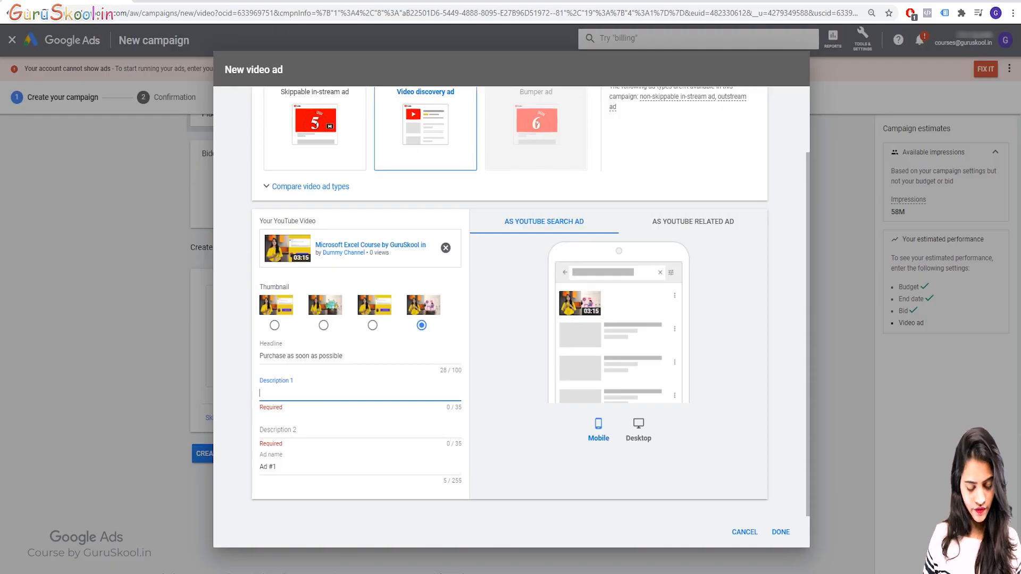
pyautogui.write('Limit')
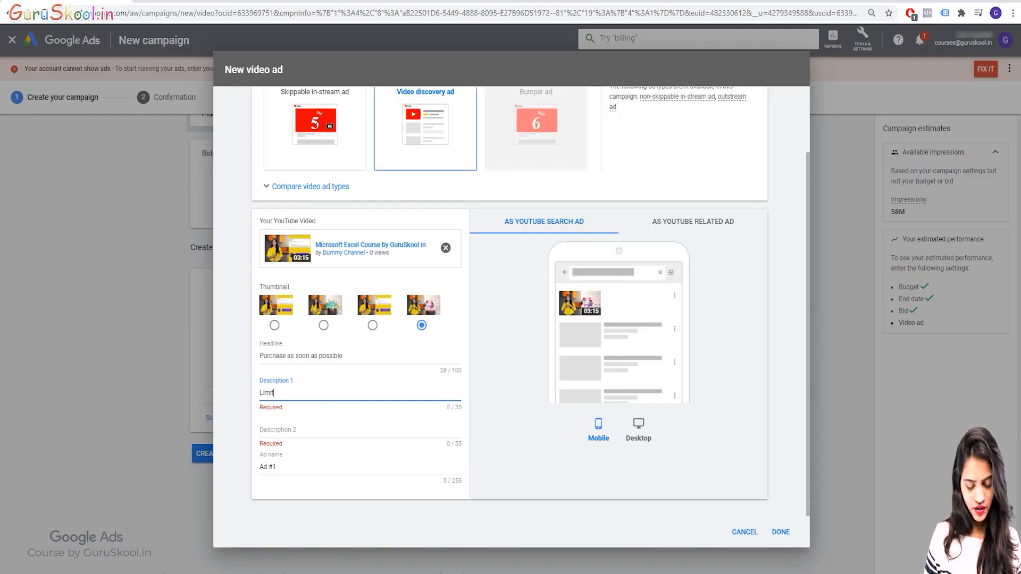
pyautogui.write('ed time offer')
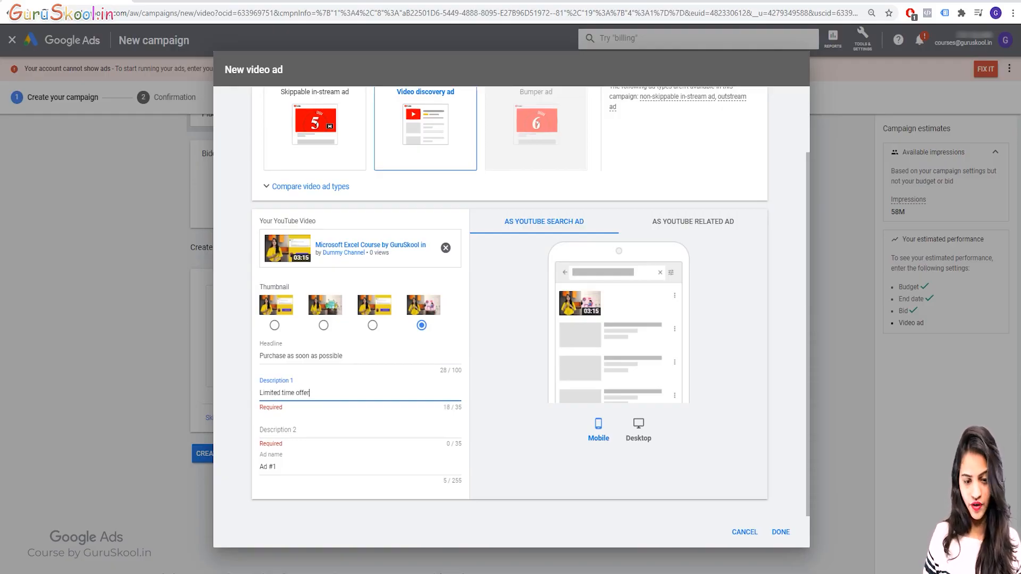
pyautogui.press('Tab')
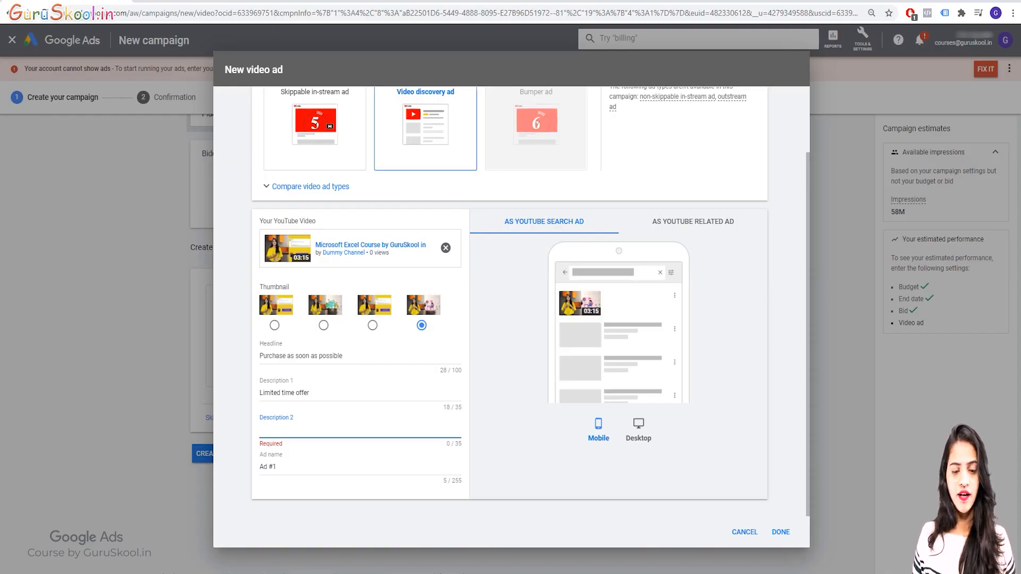
pyautogui.write('Bes')
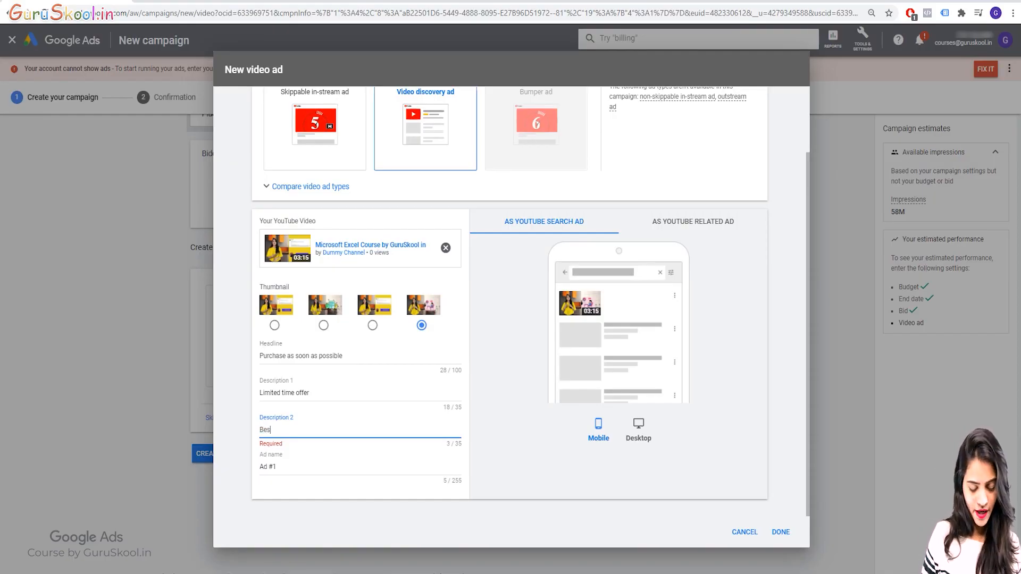
pyautogui.write('t quality')
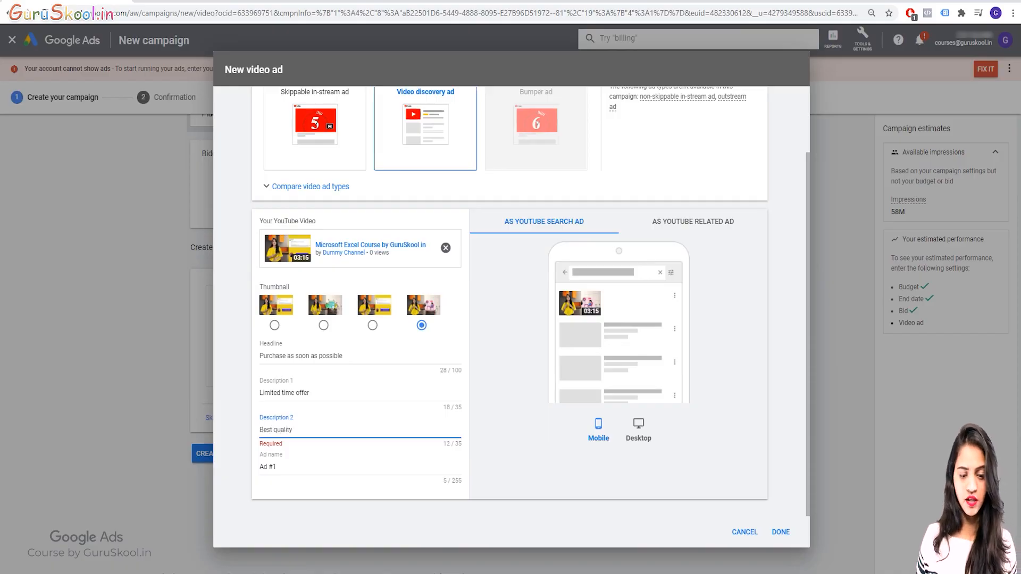
# Replace the default ad name with "VD"
pyautogui.press('Tab')
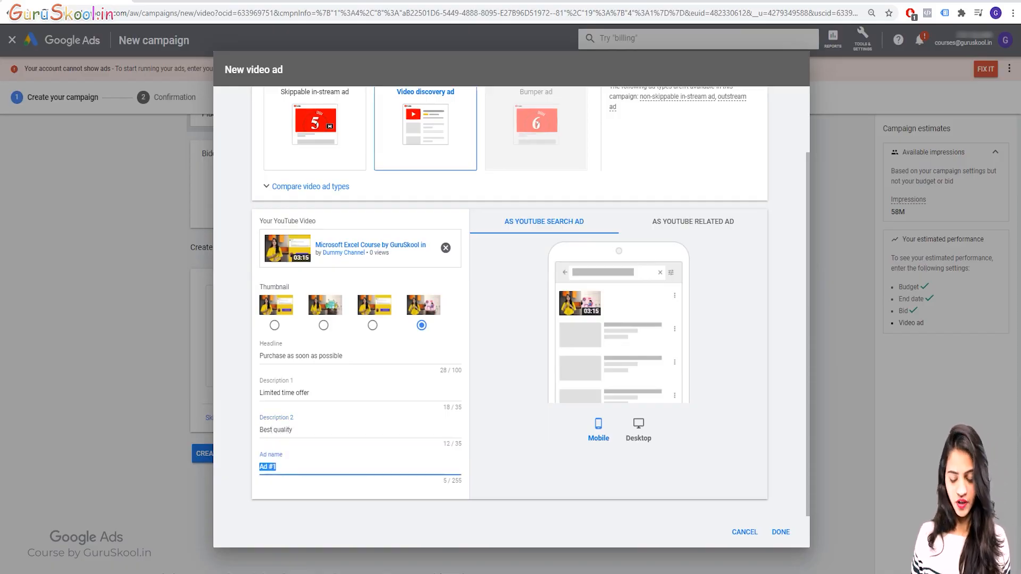
pyautogui.press('BackSpace')
pyautogui.write('Vd')
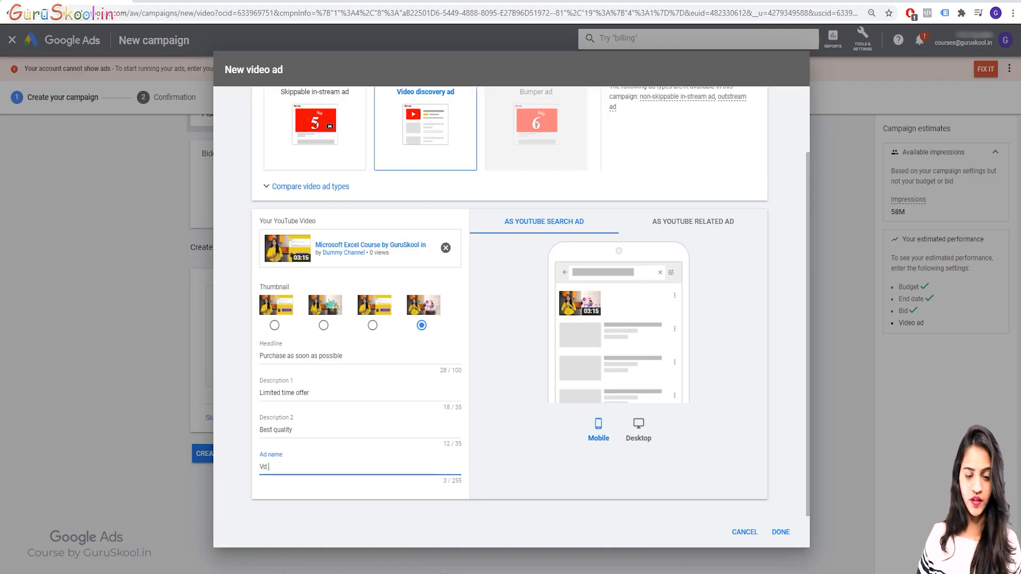
pyautogui.press('BackSpace')
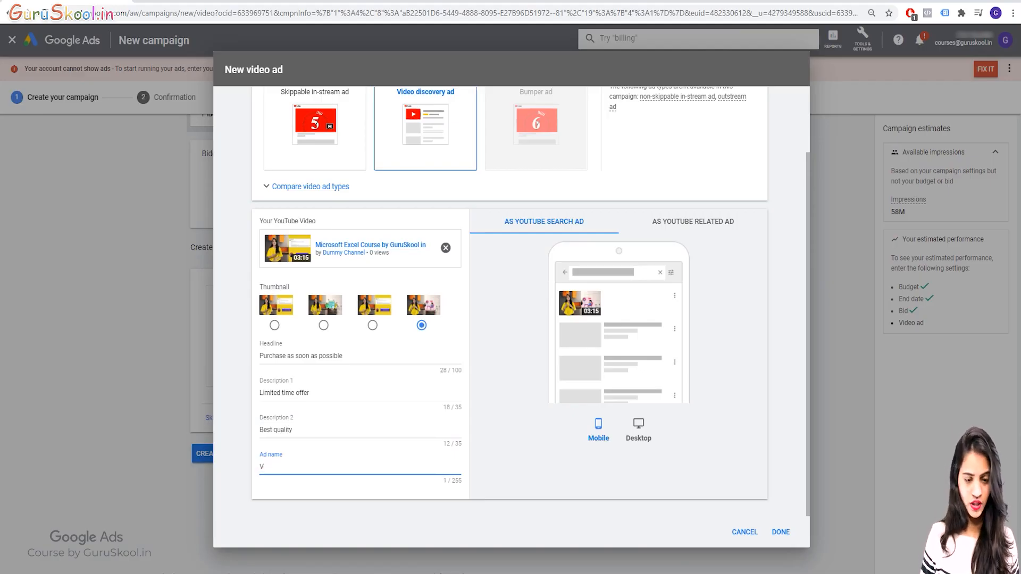
pyautogui.write('D')
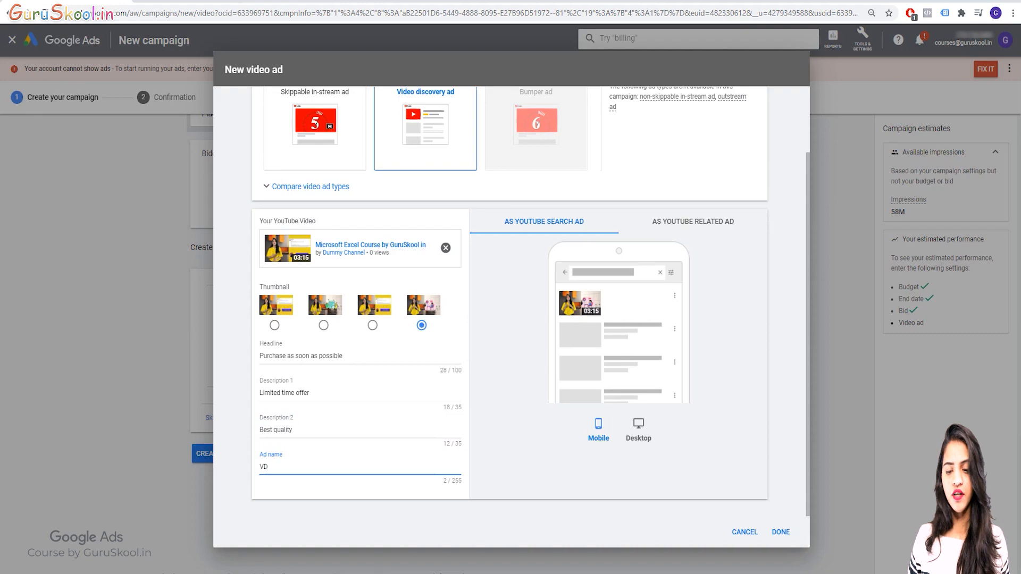
# Save the ad after checking its desktop preview, and create the campaign, continuing to its management page
pyautogui.click(638, 428)
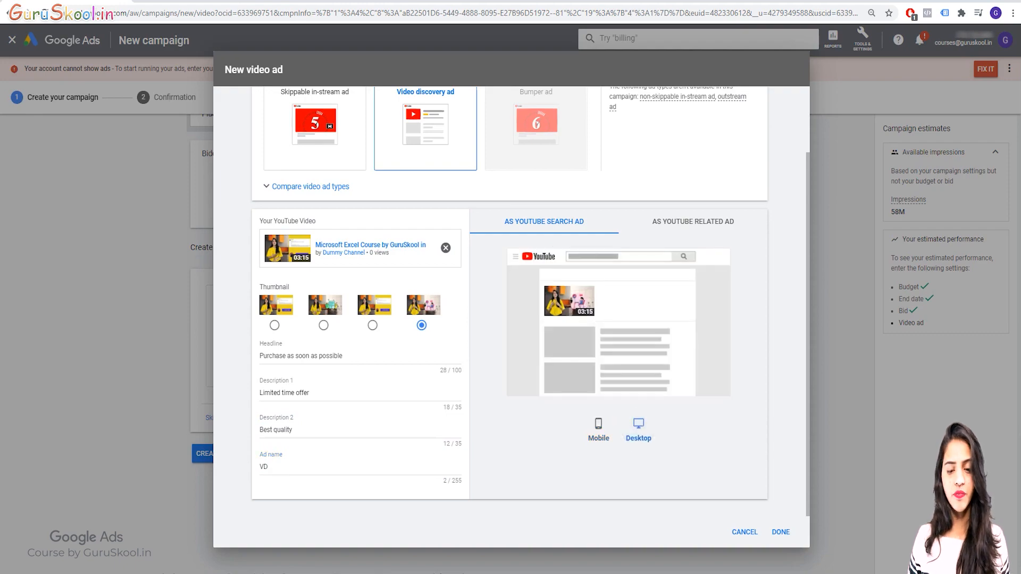
pyautogui.click(781, 532)
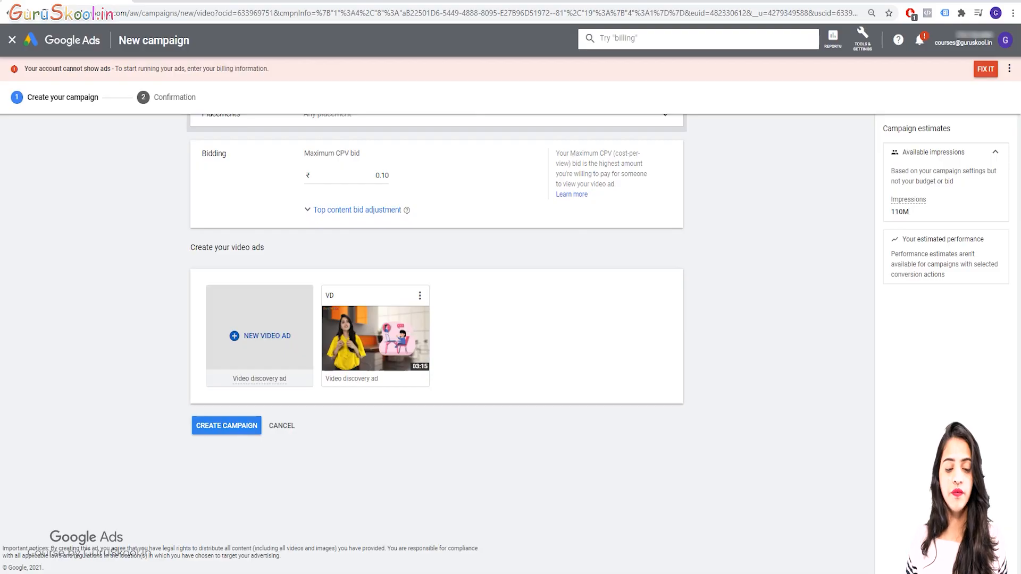
pyautogui.click(226, 425)
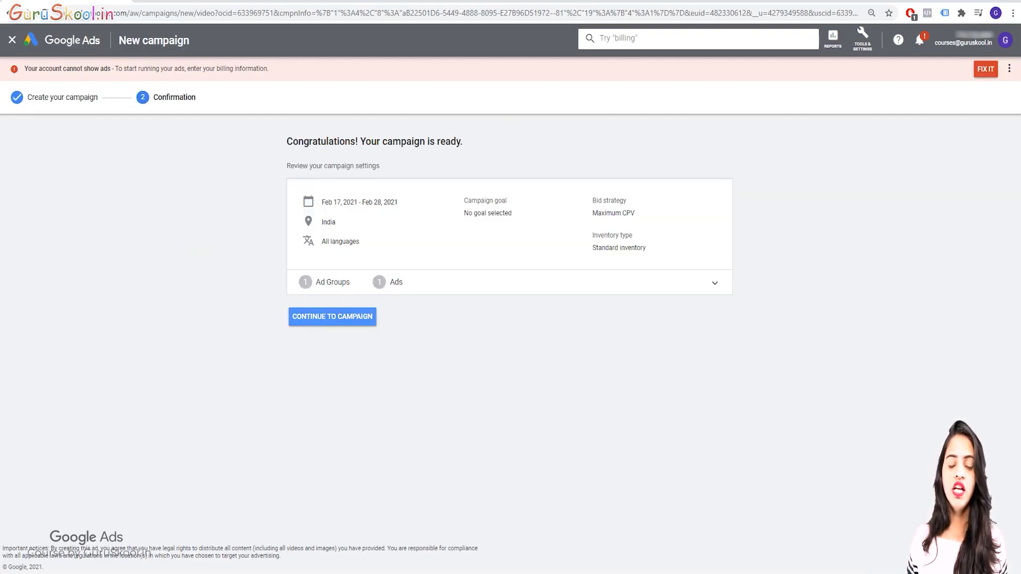
pyautogui.click(325, 317)
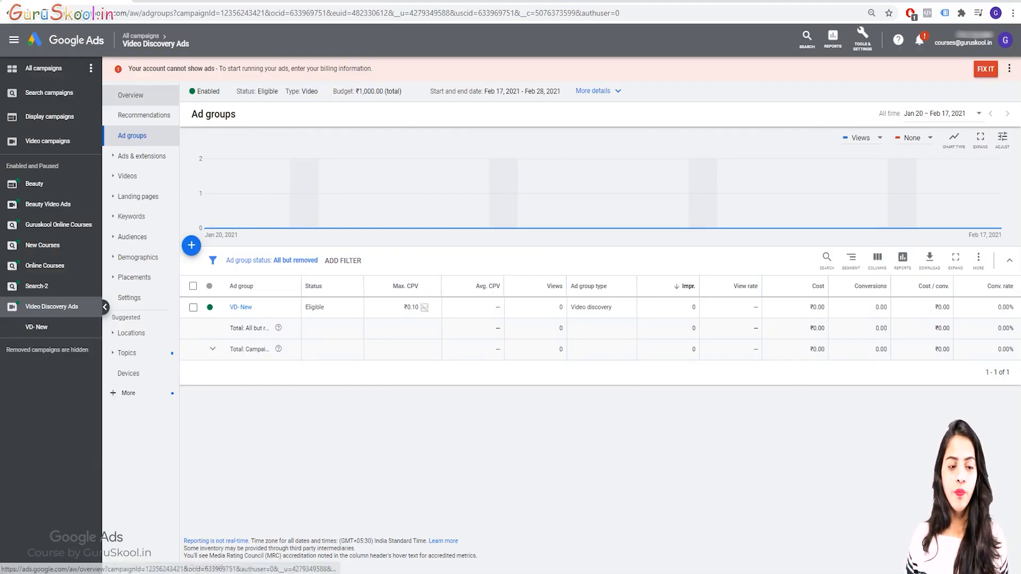
# Examine the new campaign's overview, including its performance chart and its audience, location and day-and-hour cards
pyautogui.click(130, 95)
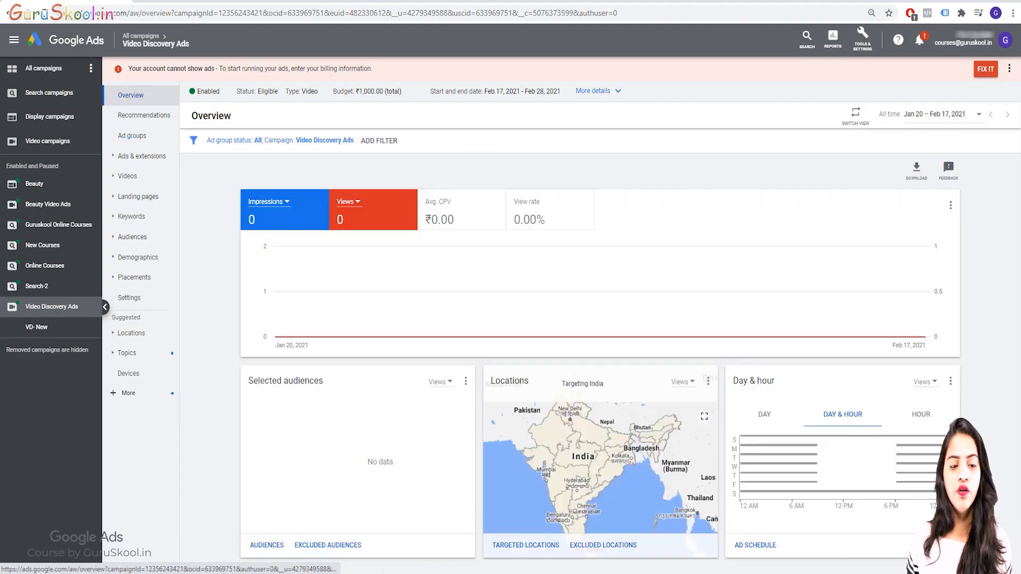
pyautogui.scroll(-2, 346, 260)
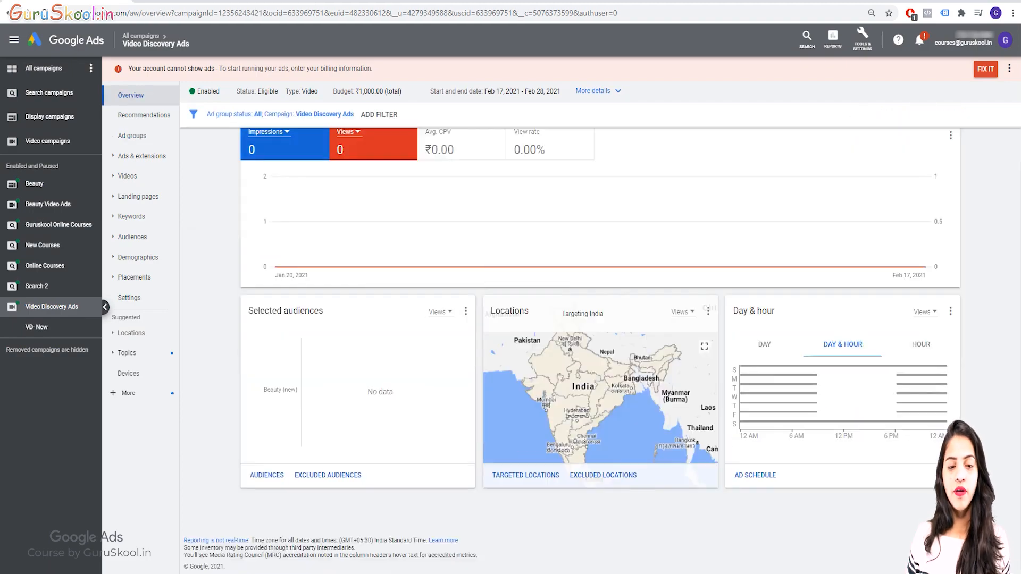
pyautogui.scroll(2, 441, 383)
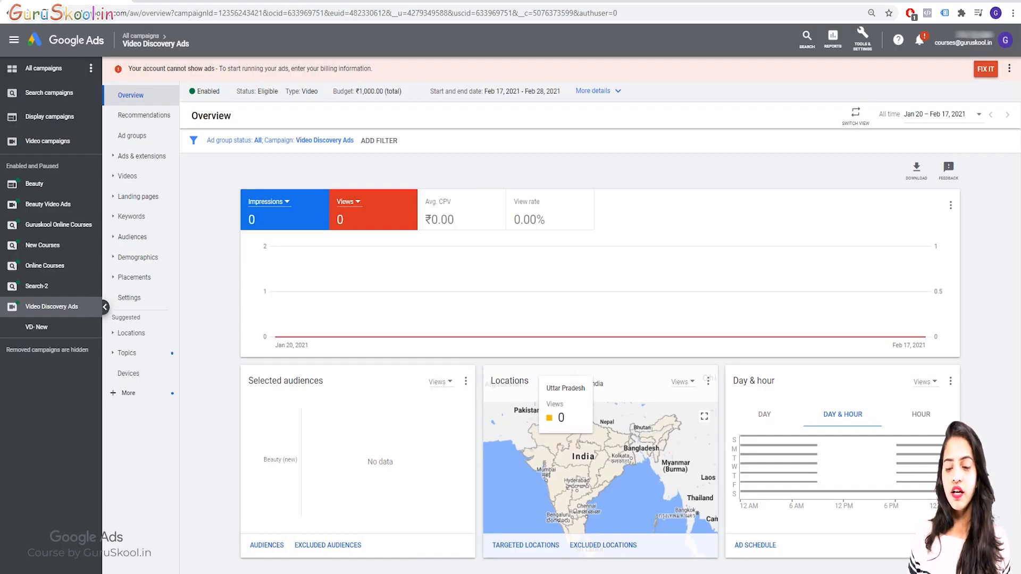
pyautogui.scroll(-2, 564, 425)
pyautogui.scroll(2, 564, 426)
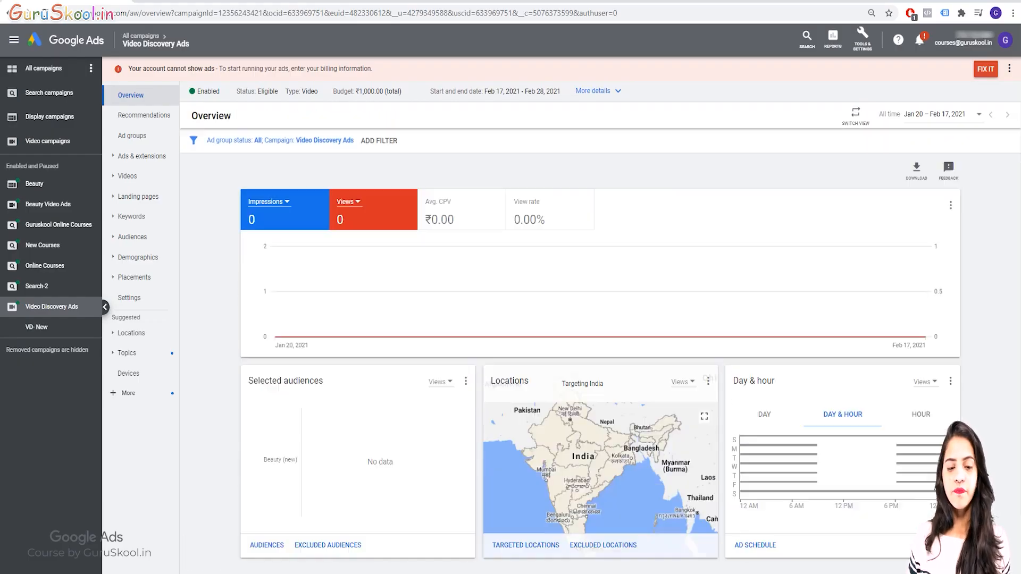
# Review the campaign's recommendations, ad groups, ads and available extensions, ending on the list of ads
pyautogui.click(143, 115)
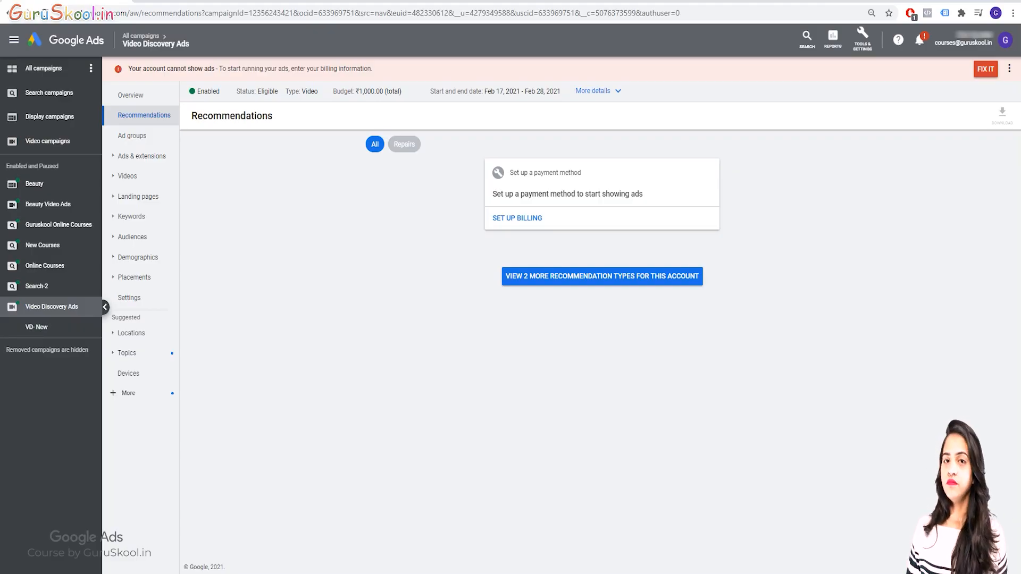
pyautogui.click(132, 135)
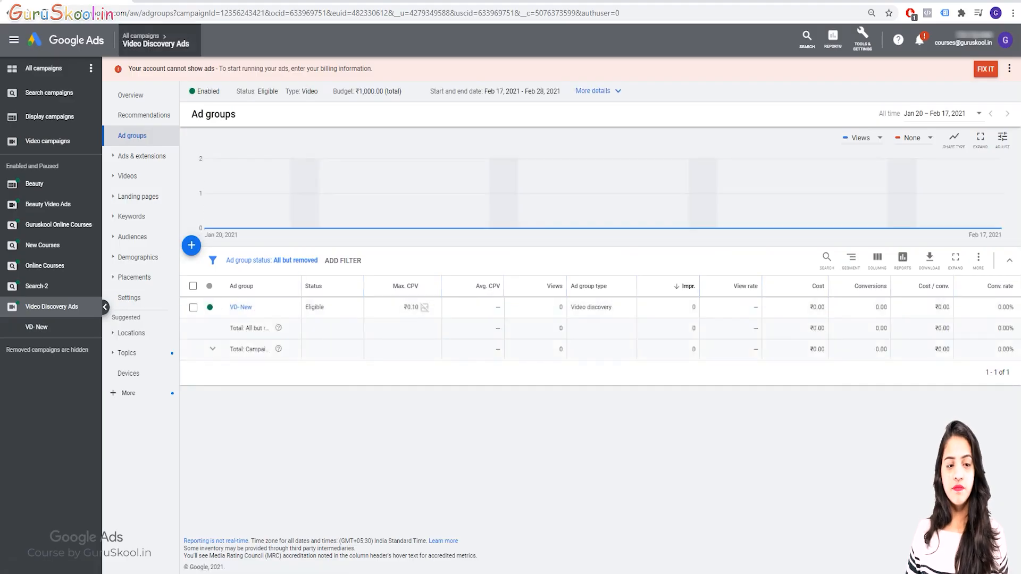
pyautogui.click(141, 156)
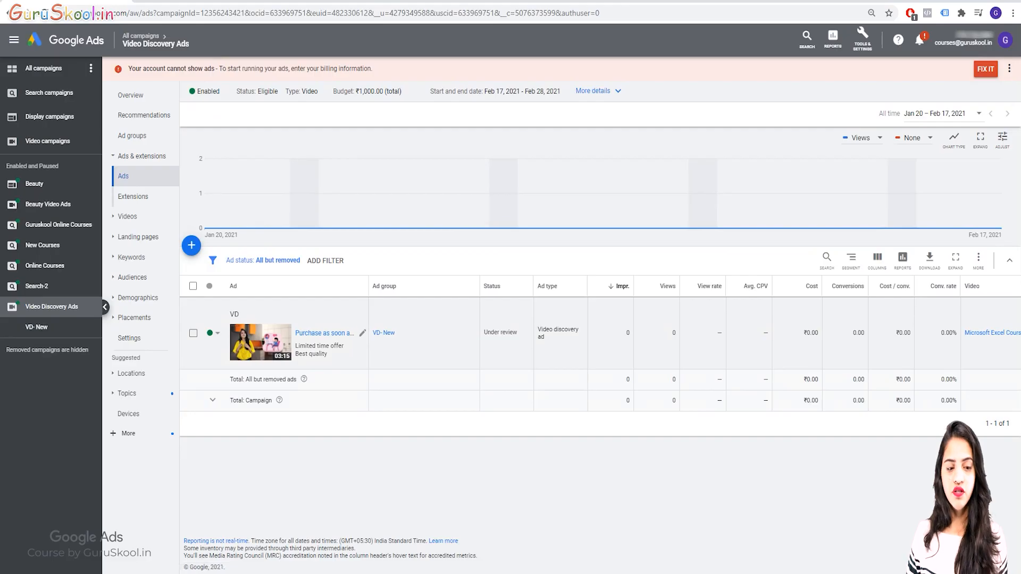
pyautogui.click(133, 196)
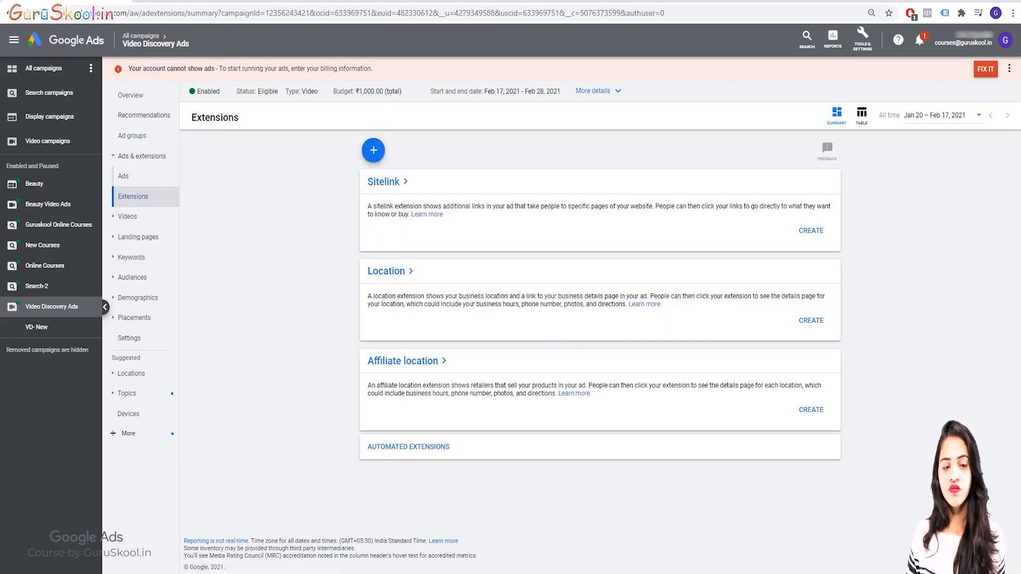
pyautogui.click(123, 176)
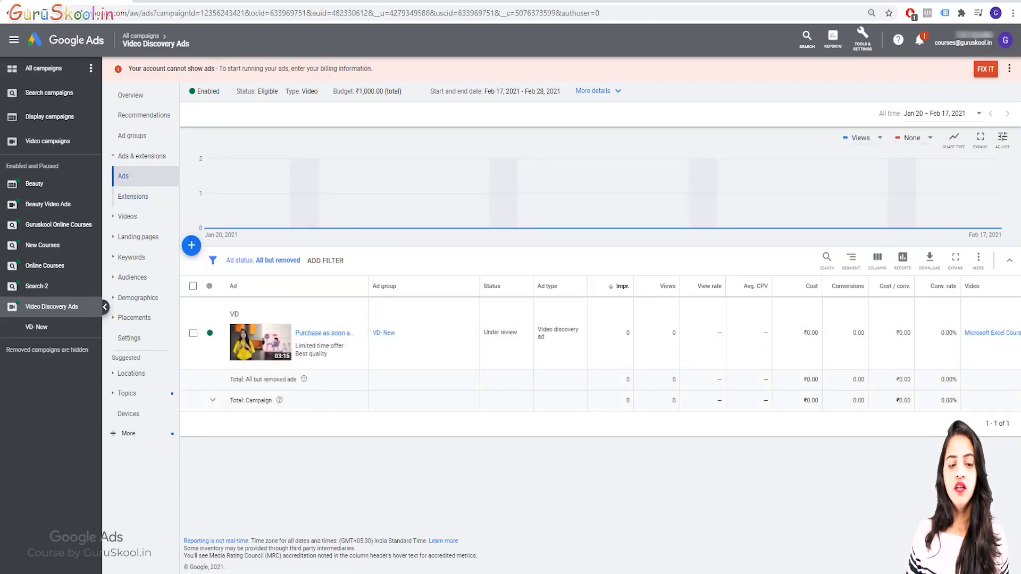
# Look through the campaign's video analytics, landing pages, expanded landing pages and display/video keywords
pyautogui.click(127, 217)
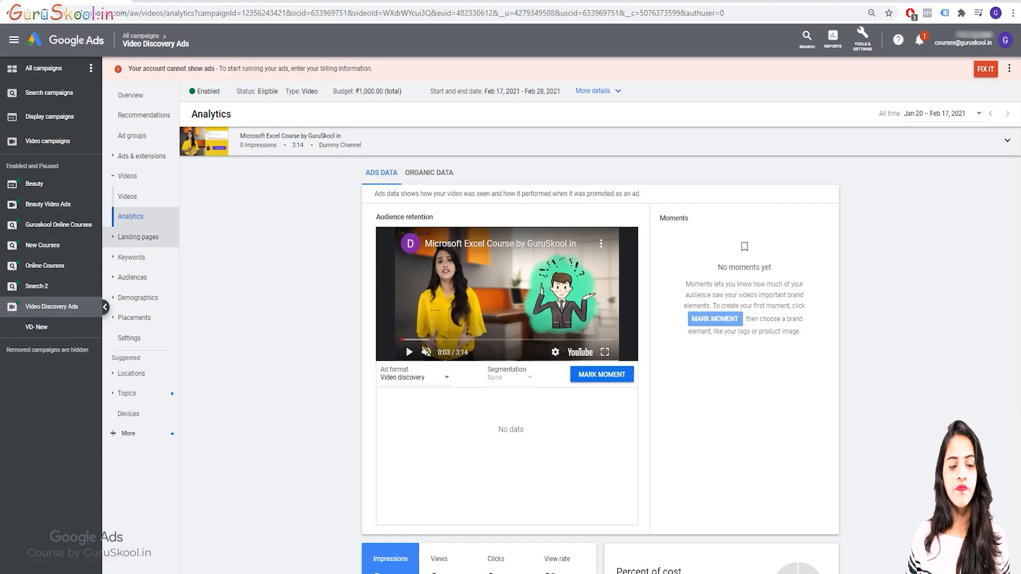
pyautogui.click(138, 237)
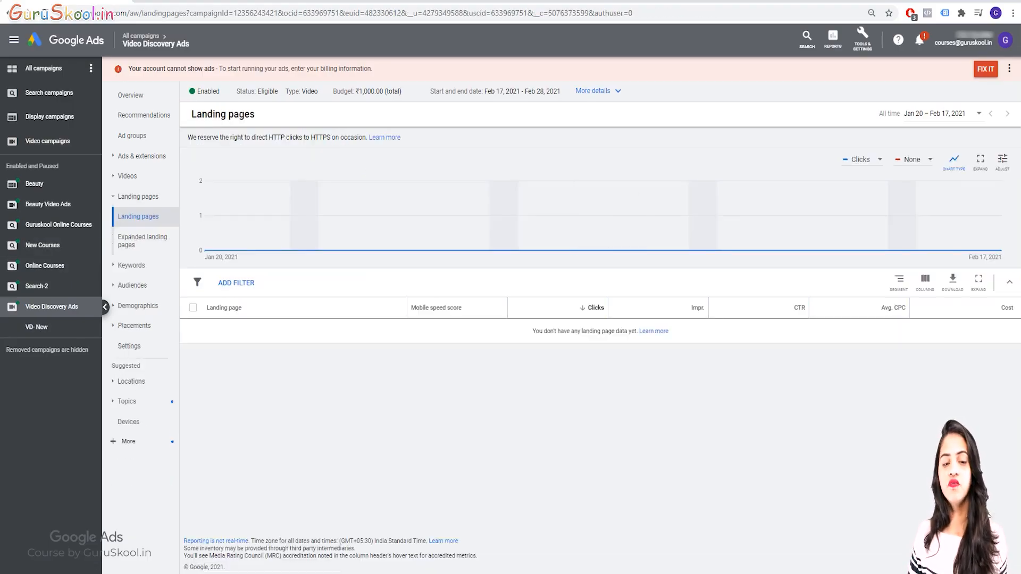
pyautogui.click(142, 241)
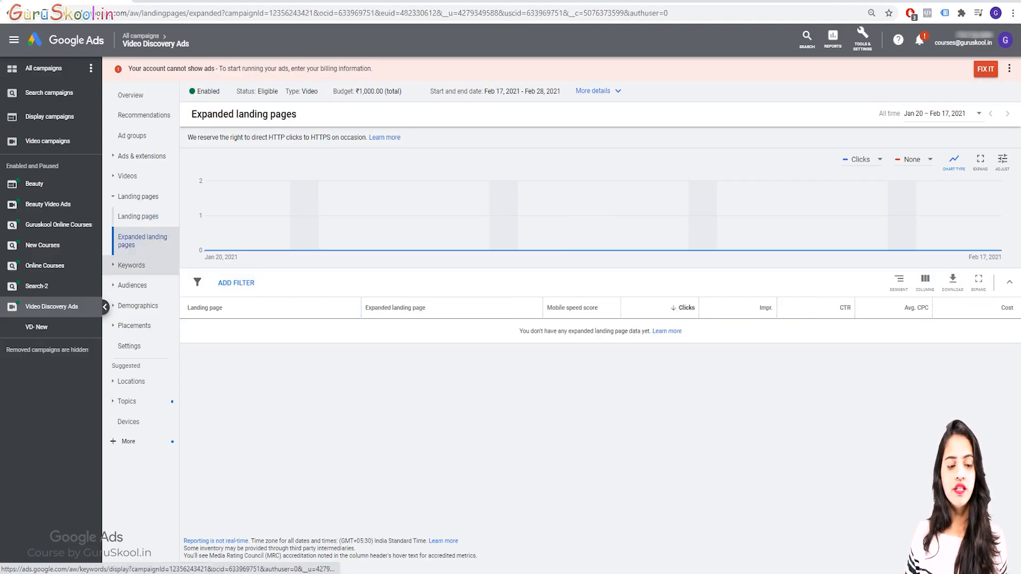
pyautogui.click(132, 265)
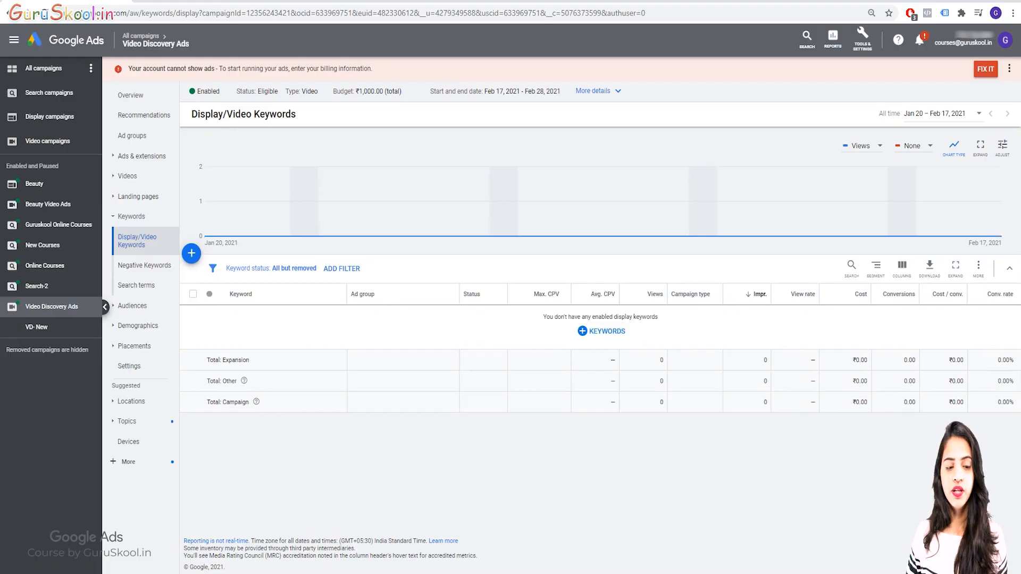
# Review the campaign's negative keywords, search terms, targeted audiences and audience exclusions
pyautogui.click(144, 265)
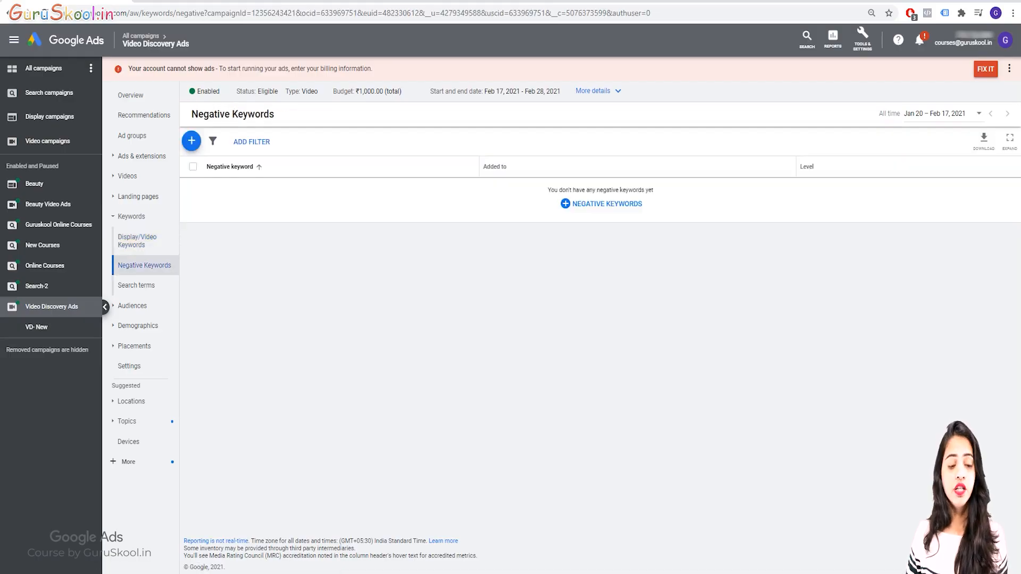
pyautogui.click(136, 285)
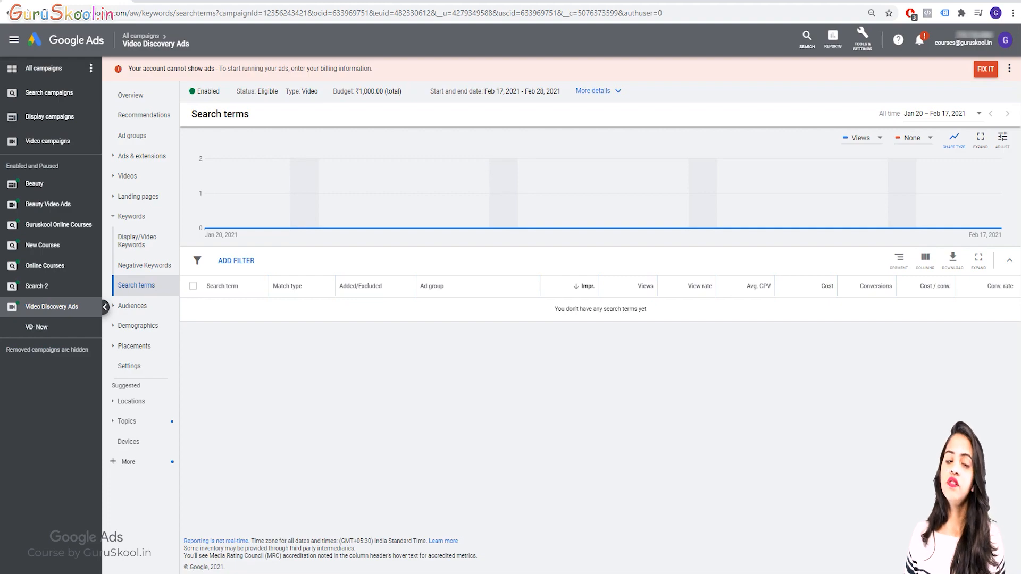
pyautogui.click(133, 306)
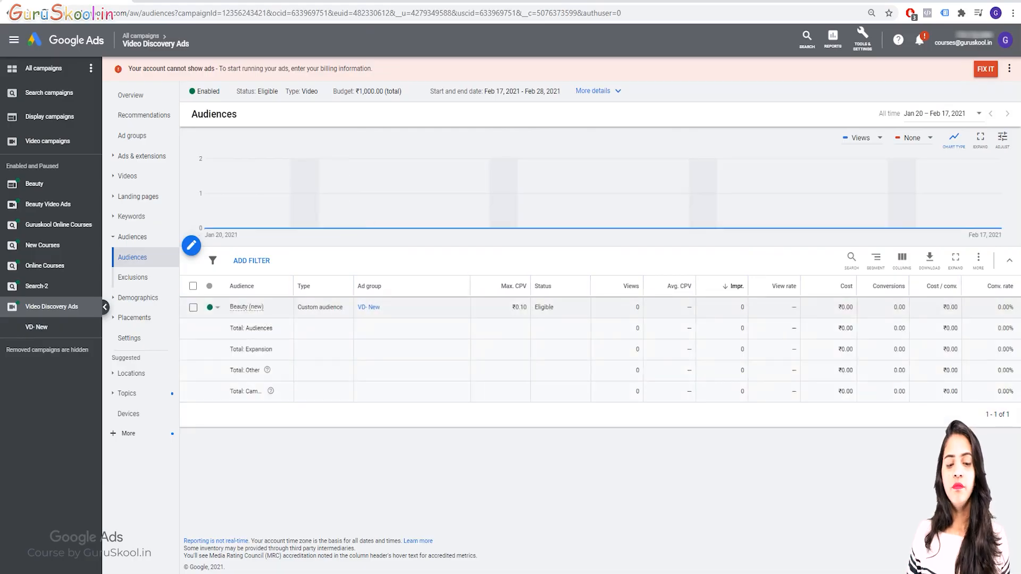
pyautogui.click(133, 277)
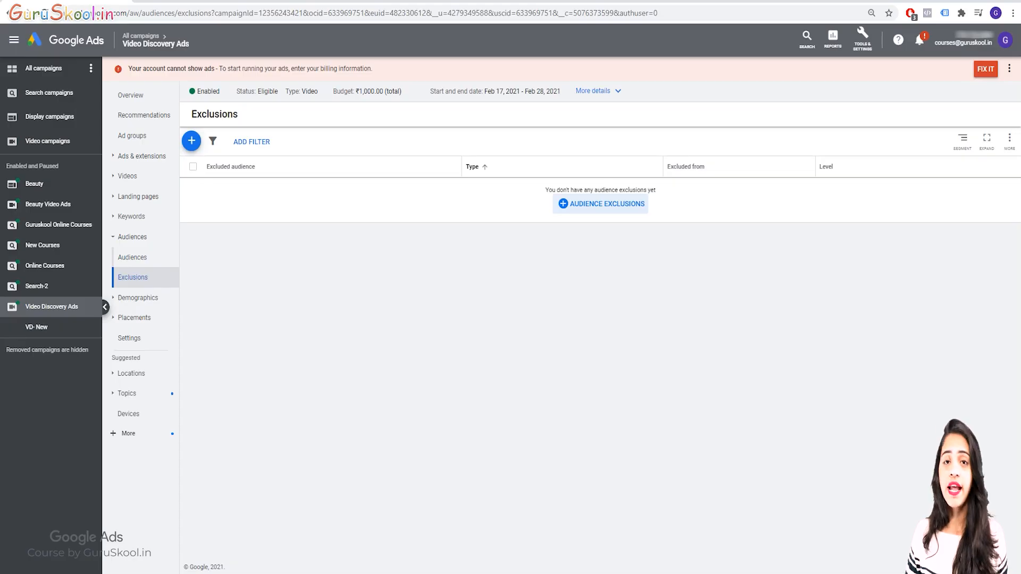
# Look through the campaign's demographics by age, gender, parental status, household income and combinations, ending with the demographic exclusions
pyautogui.click(137, 297)
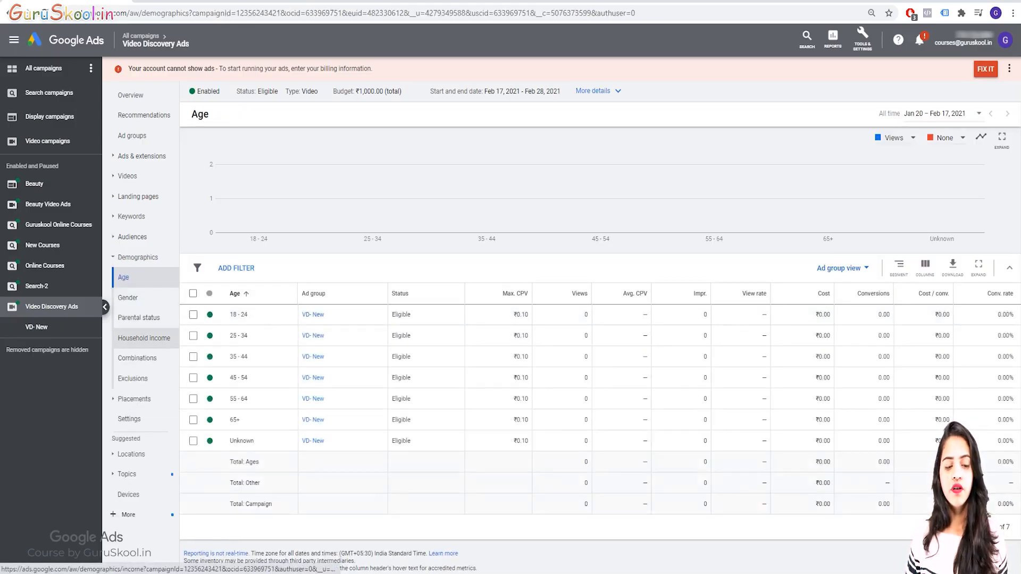
pyautogui.click(128, 297)
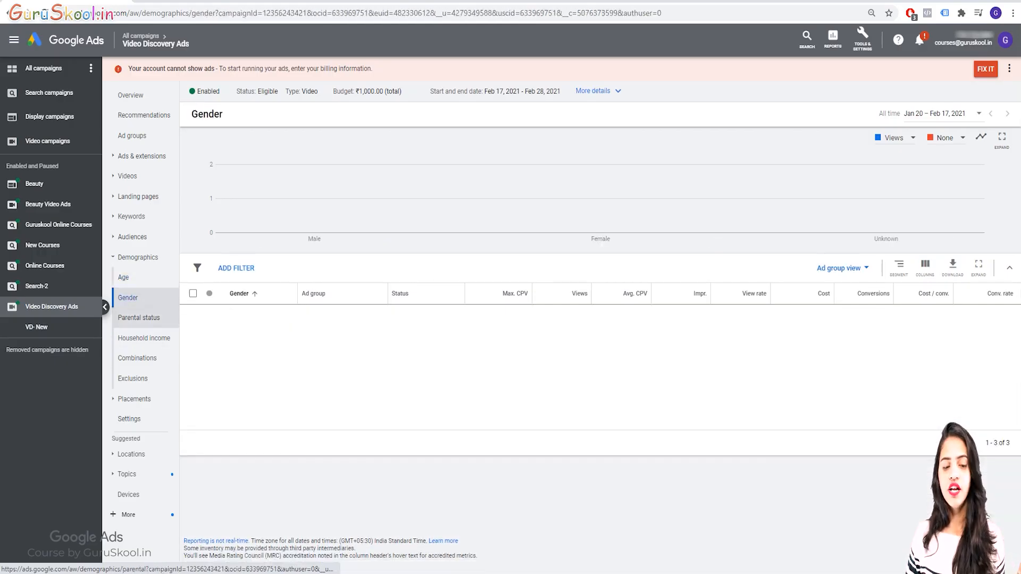
pyautogui.click(139, 317)
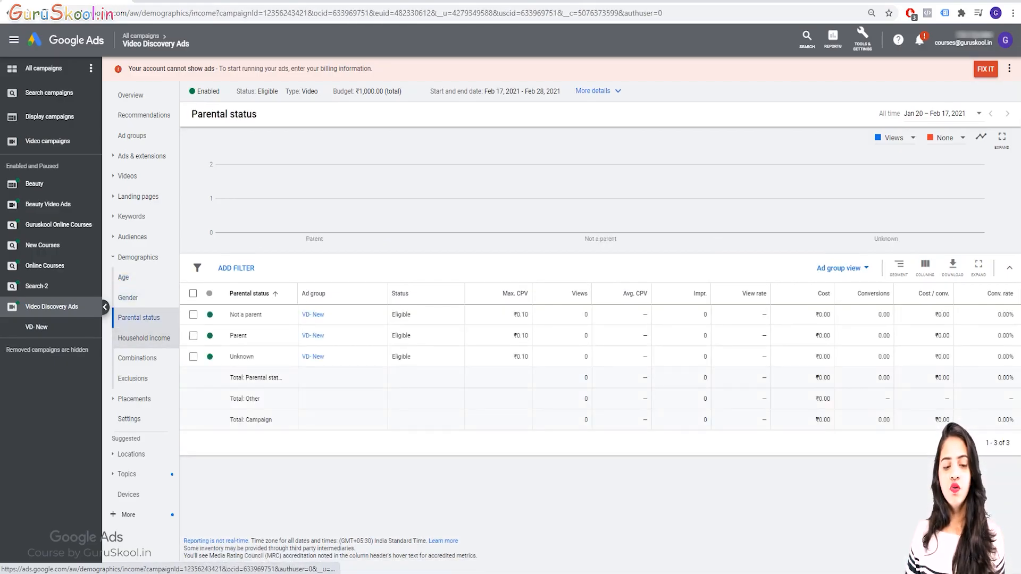
pyautogui.click(143, 338)
pyautogui.click(137, 358)
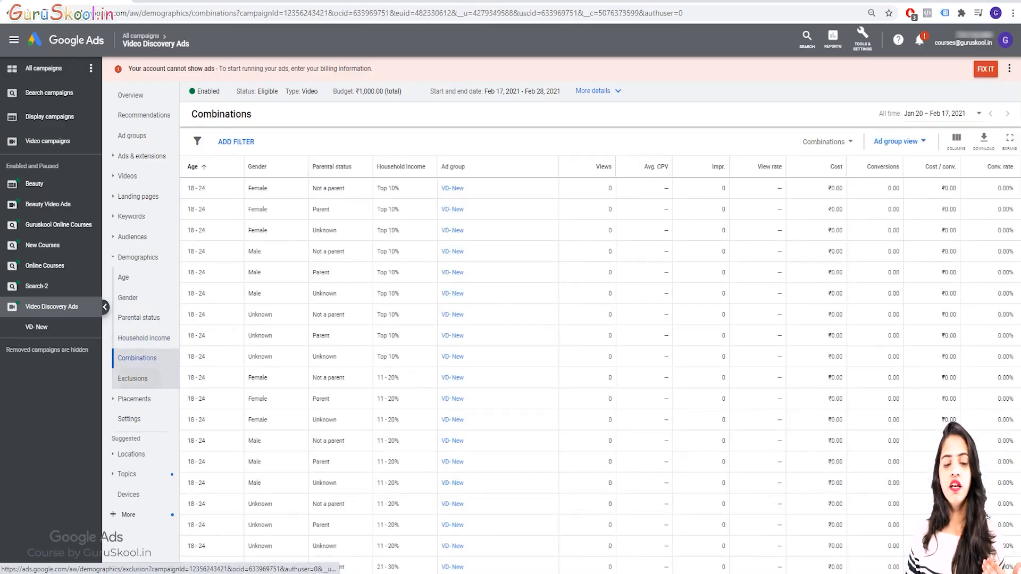
pyautogui.click(133, 378)
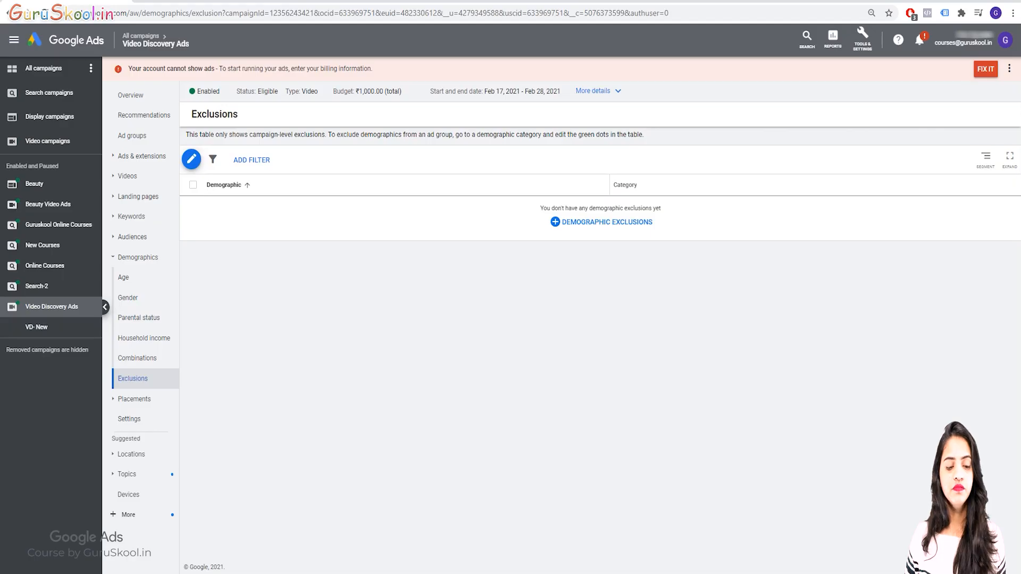
# Check the campaign's placements, where its ads showed and the placement exclusions, ending on the campaign settings
pyautogui.click(134, 399)
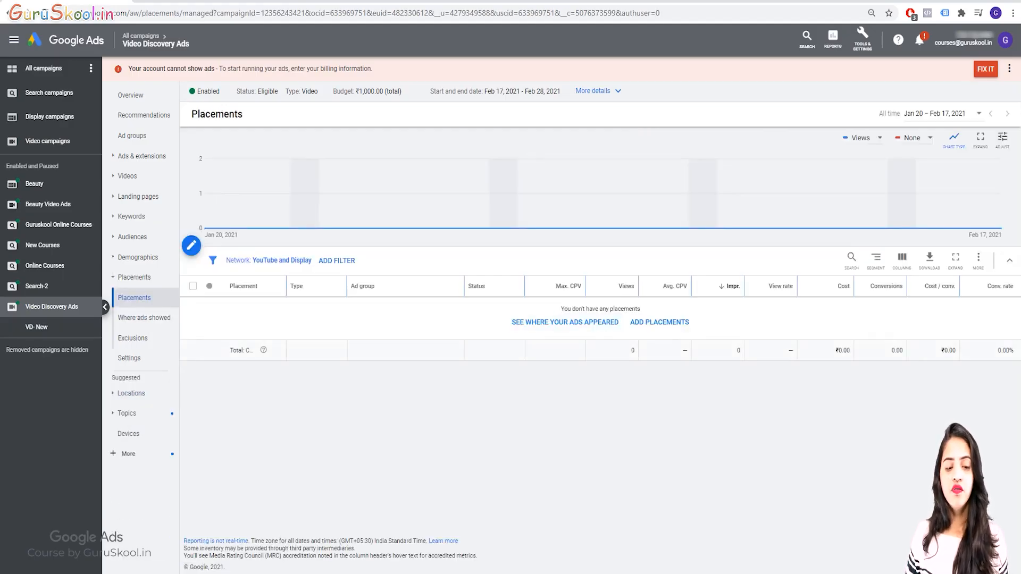
pyautogui.click(144, 317)
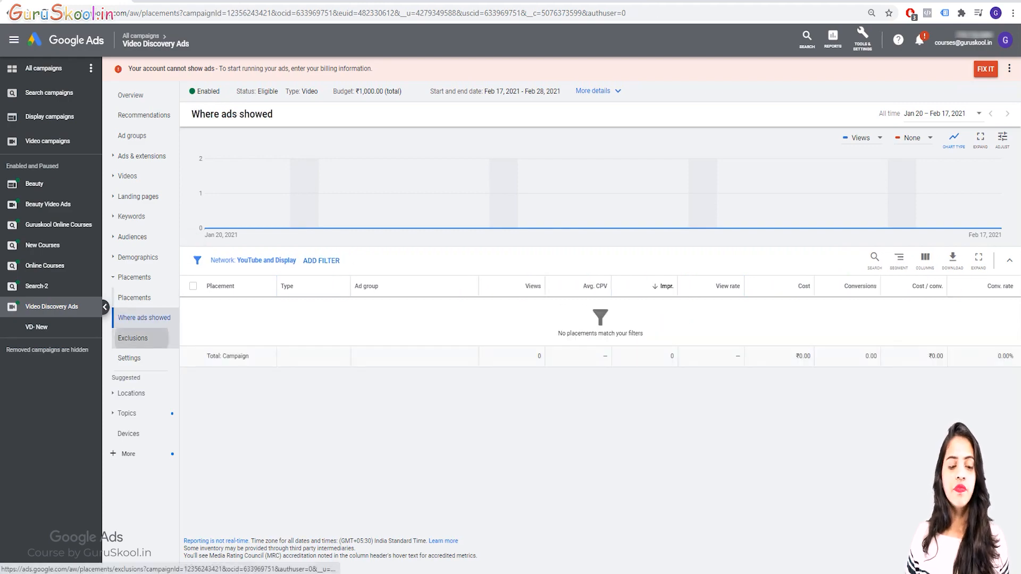
pyautogui.click(132, 338)
pyautogui.click(130, 358)
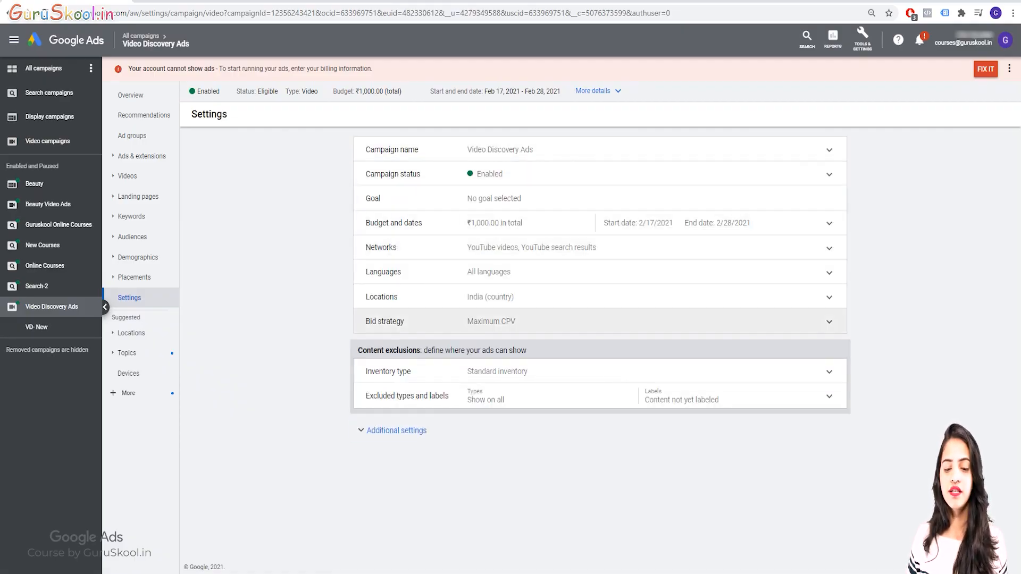
# Examine the targeted and excluded locations along with the geographic, user location and per store reports
pyautogui.click(131, 333)
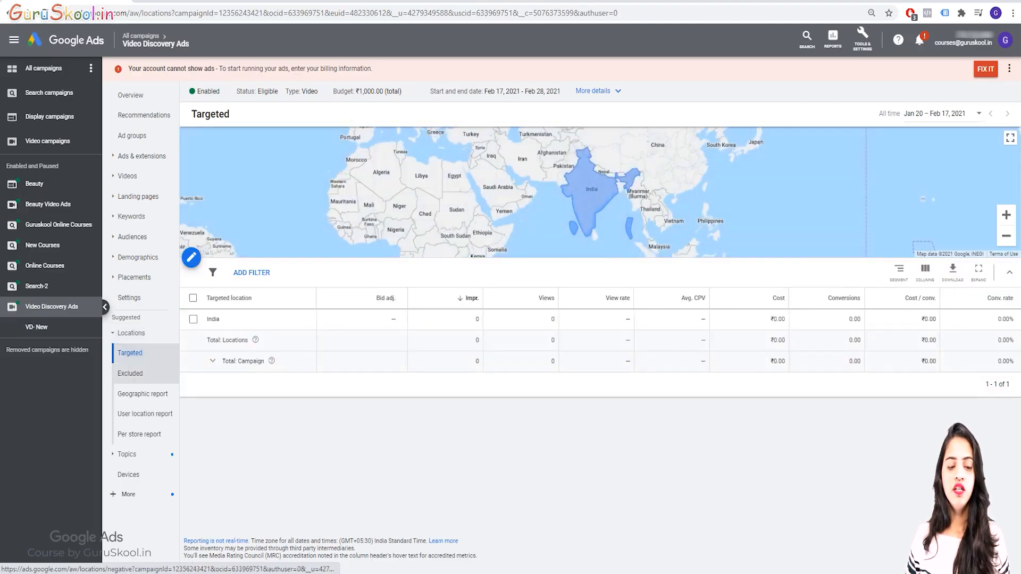
pyautogui.click(130, 373)
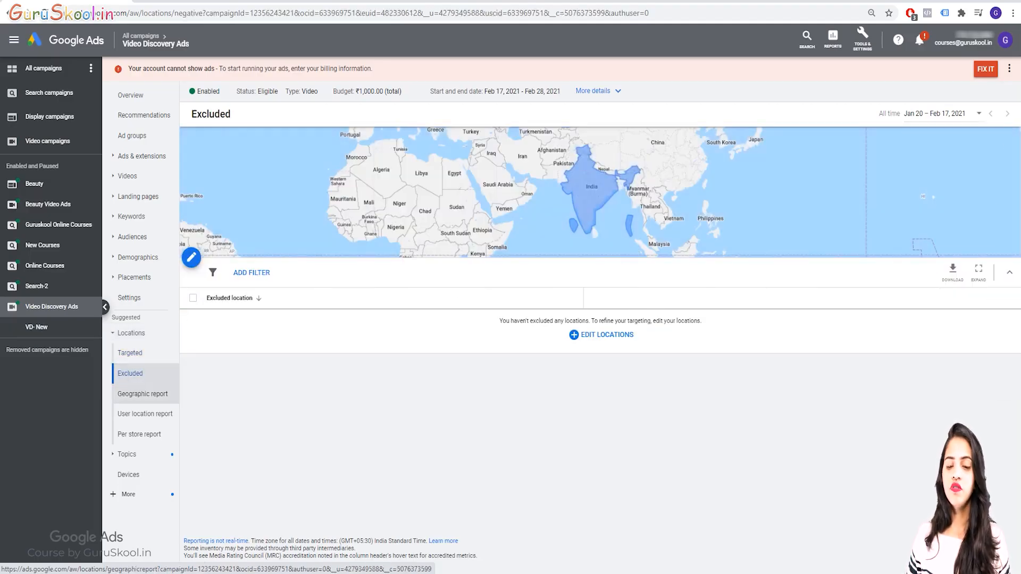
pyautogui.click(142, 394)
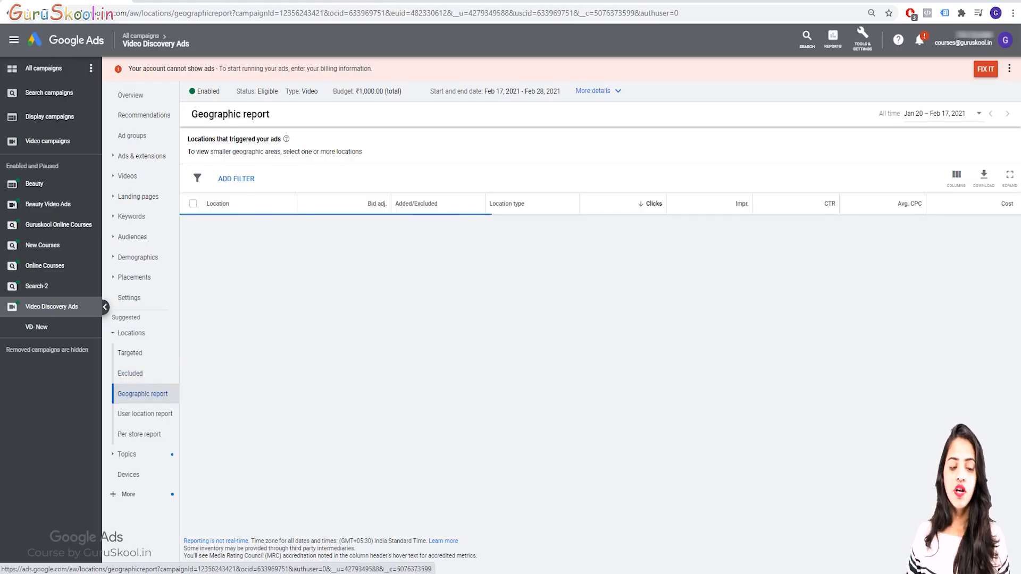
pyautogui.click(145, 414)
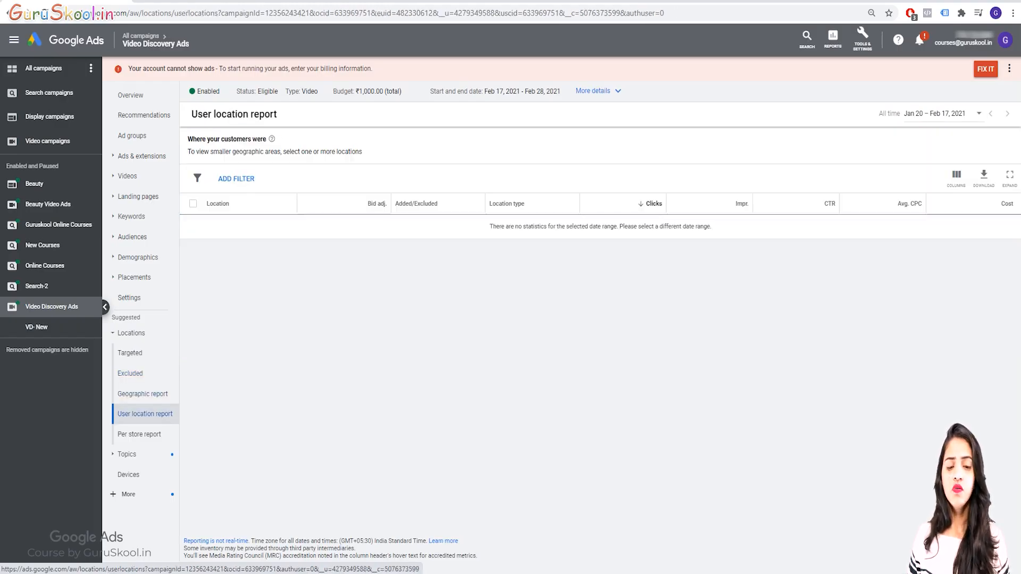
pyautogui.click(139, 434)
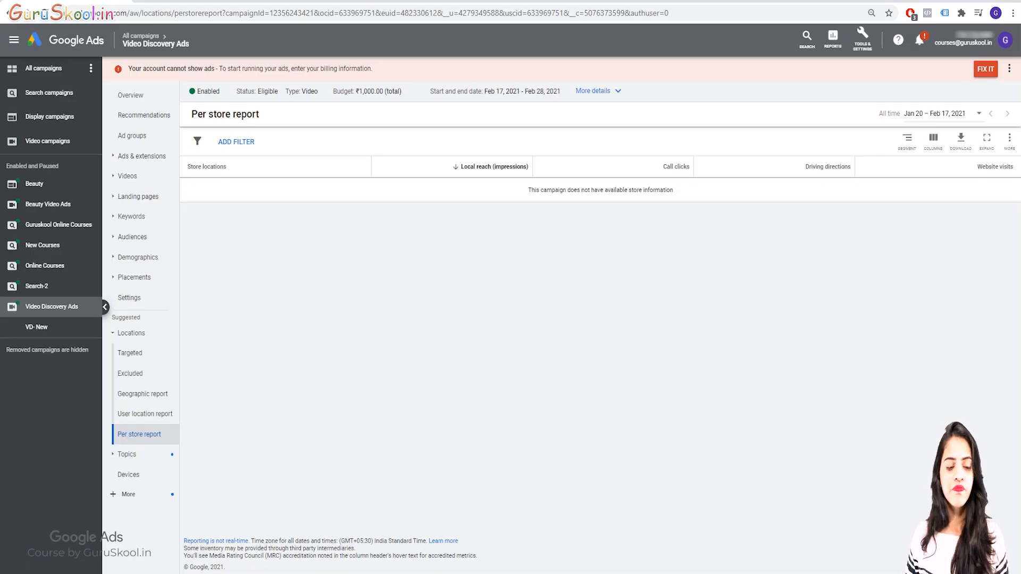
# Review the topics, topic exclusions, devices, interaction bid adjustments and change history, and return to the campaign overview
pyautogui.click(126, 454)
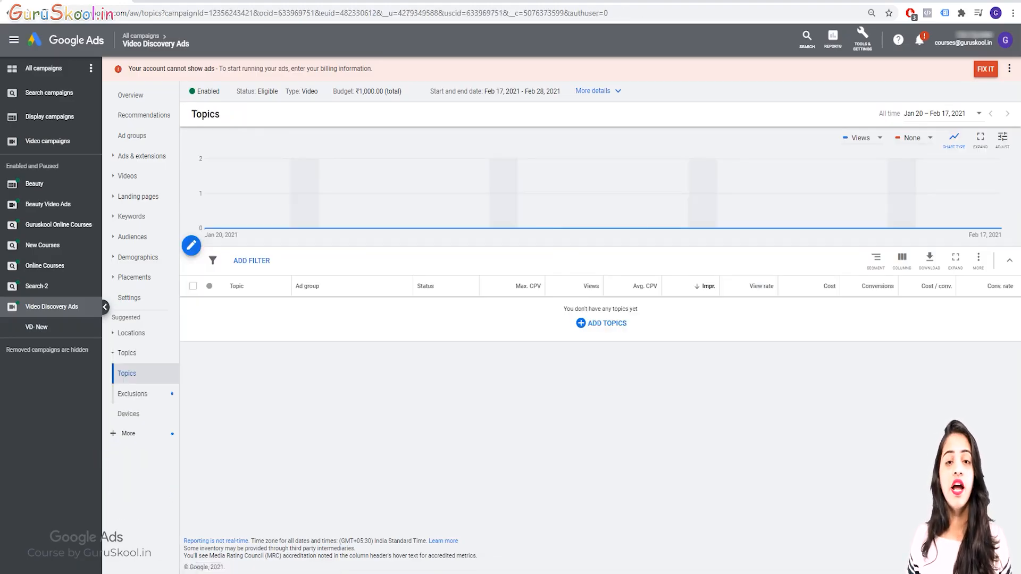
pyautogui.click(132, 393)
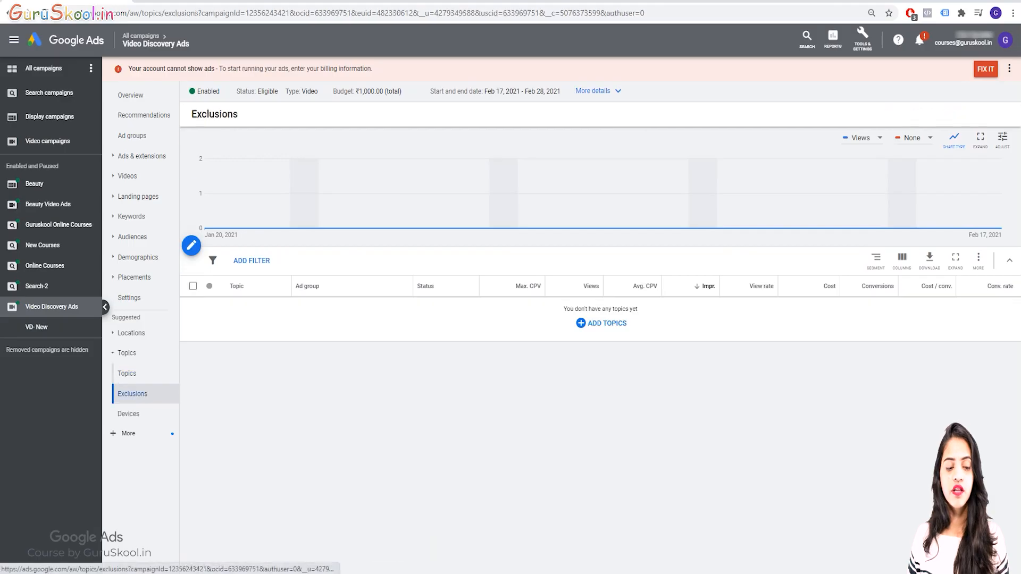
pyautogui.click(128, 413)
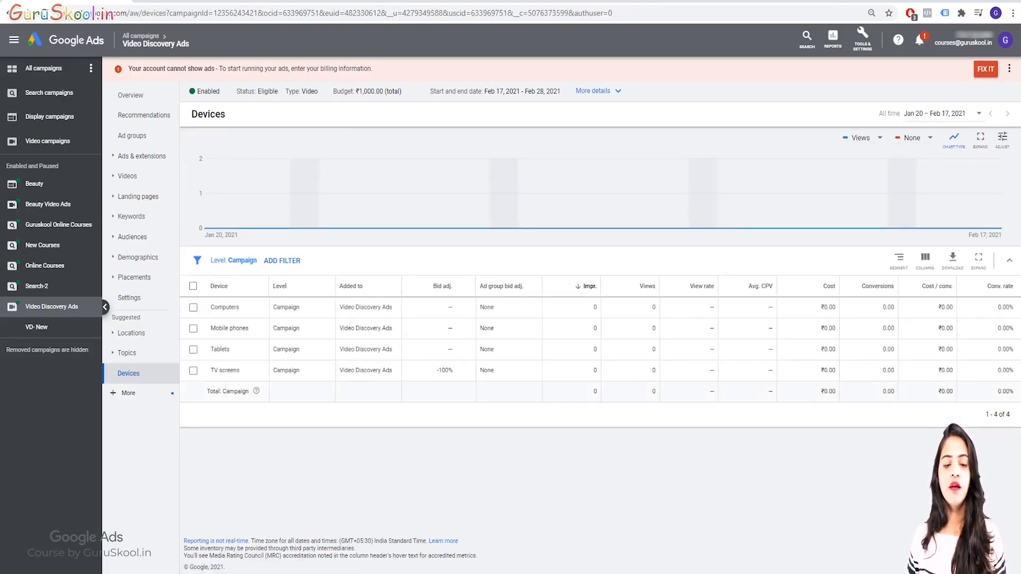
pyautogui.click(128, 393)
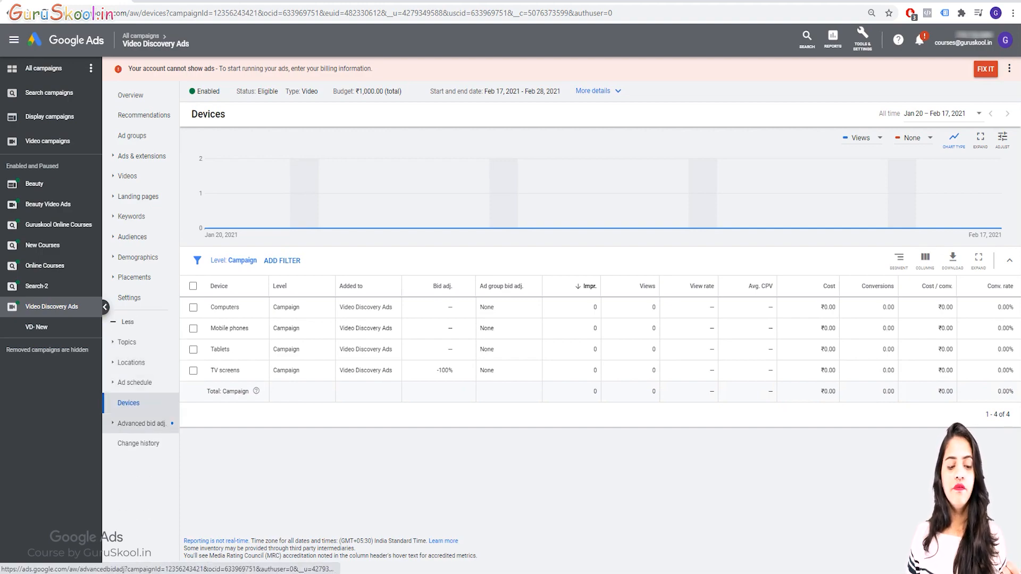
pyautogui.click(141, 423)
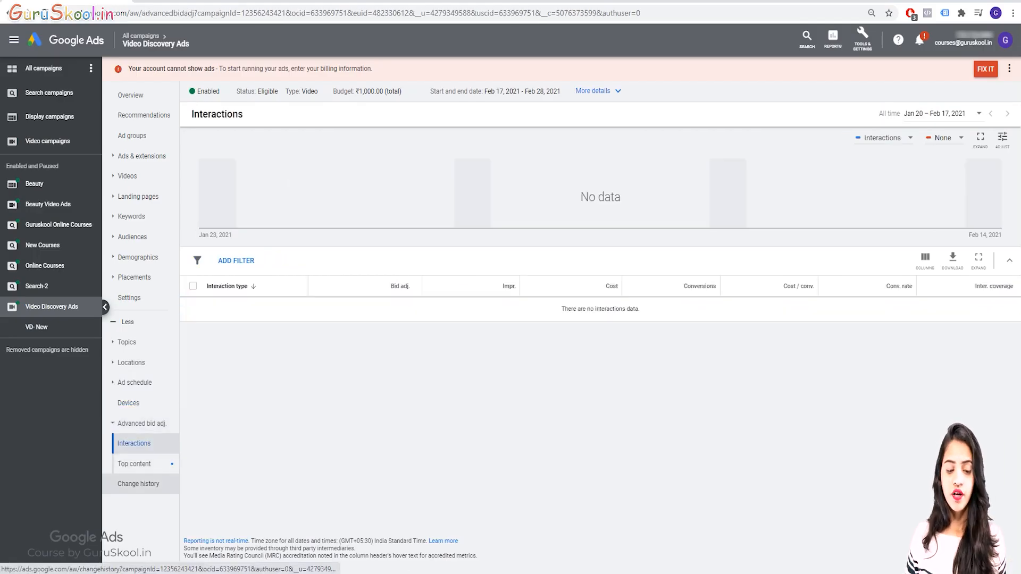
pyautogui.click(139, 484)
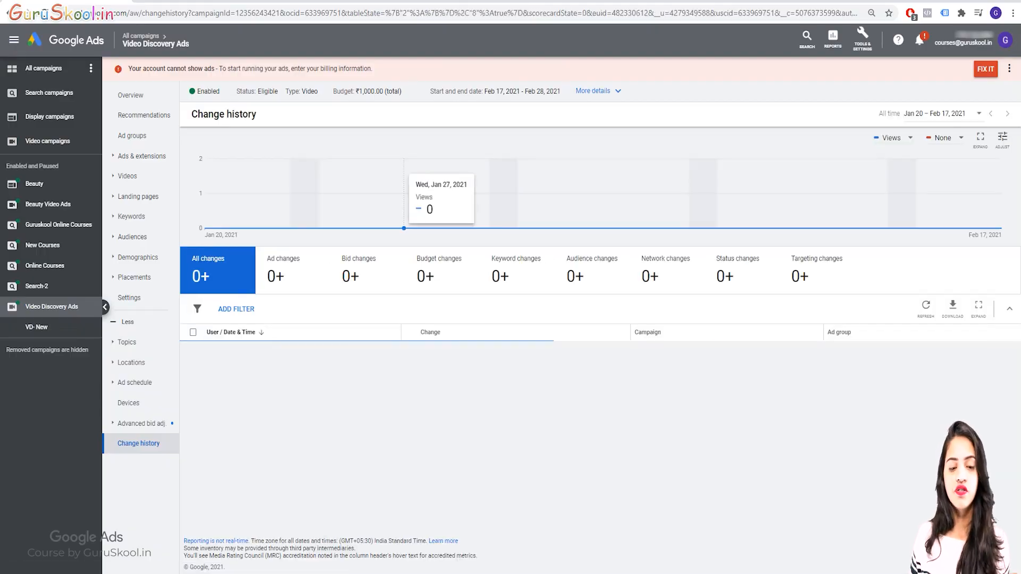
pyautogui.click(130, 95)
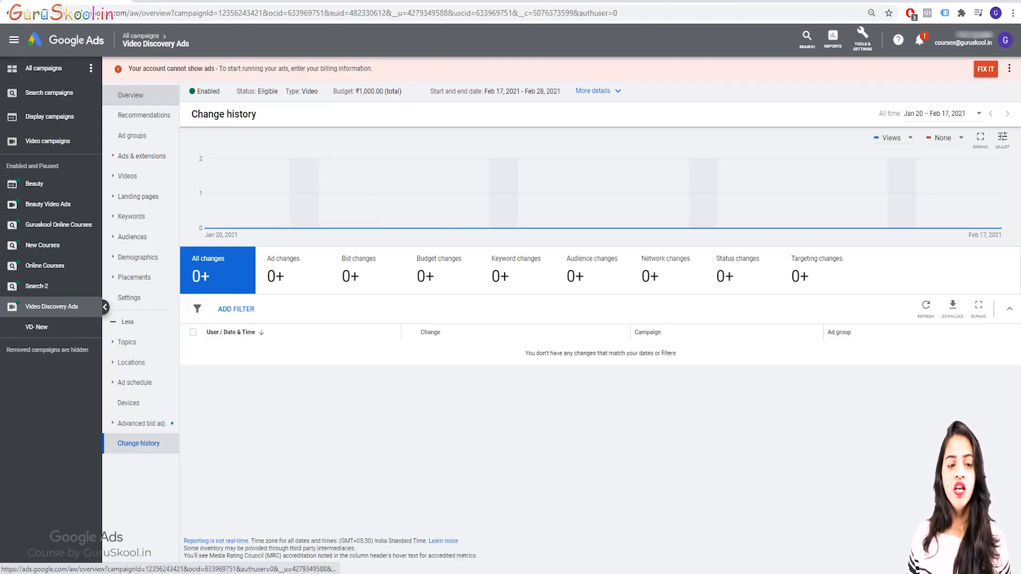